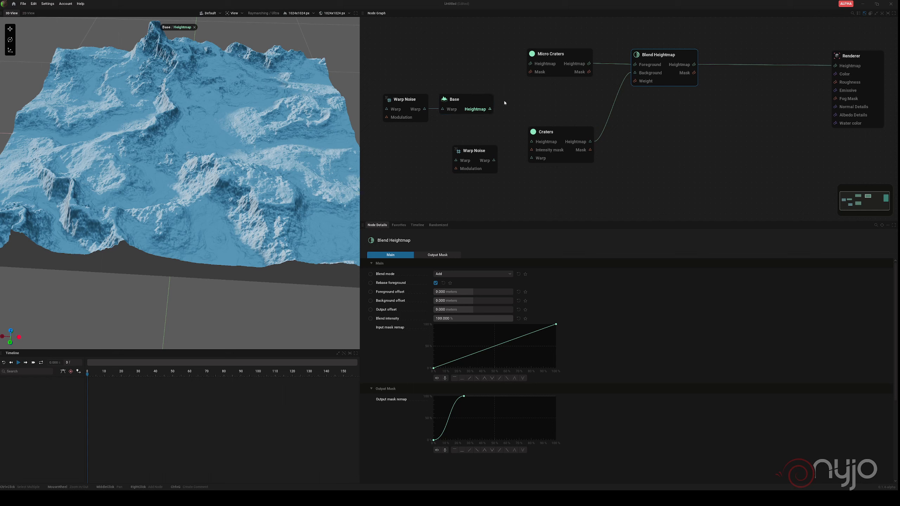
Connect the Base heightmap to the Heightmap inputs of Micro Craters and Craters, and preview the Micro Craters heightmap
{"action": "left_click_drag", "start_coordinate": [490, 109], "coordinate": [530, 65]}
{"action": "left_click_drag", "start_coordinate": [490, 110], "coordinate": [532, 141]}
{"action": "left_click", "coordinate": [541, 75]}
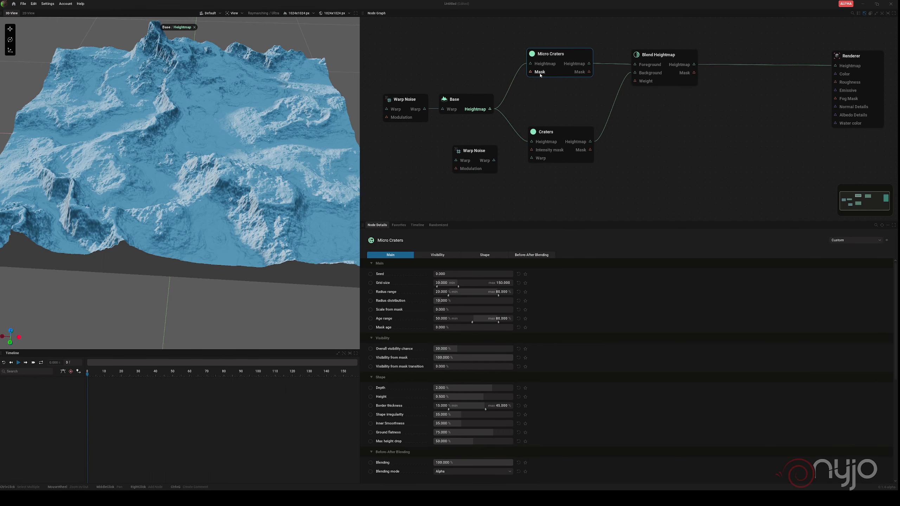
{"action": "left_click", "coordinate": [574, 64]}
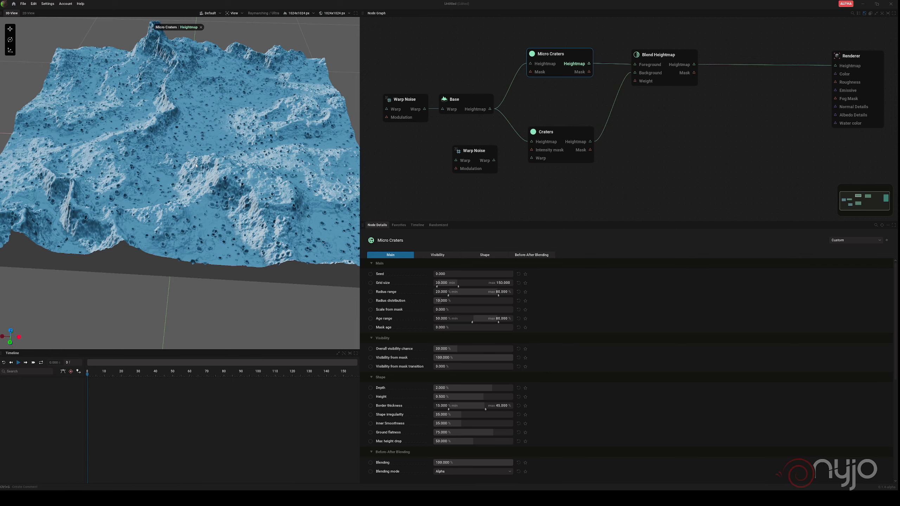
Widen the 3D view and examine the micro craters on the terrain up close
{"action": "middle_click_drag", "start_coordinate": [195, 165], "coordinate": [282, 157]}
{"action": "left_click", "coordinate": [362, 154]}
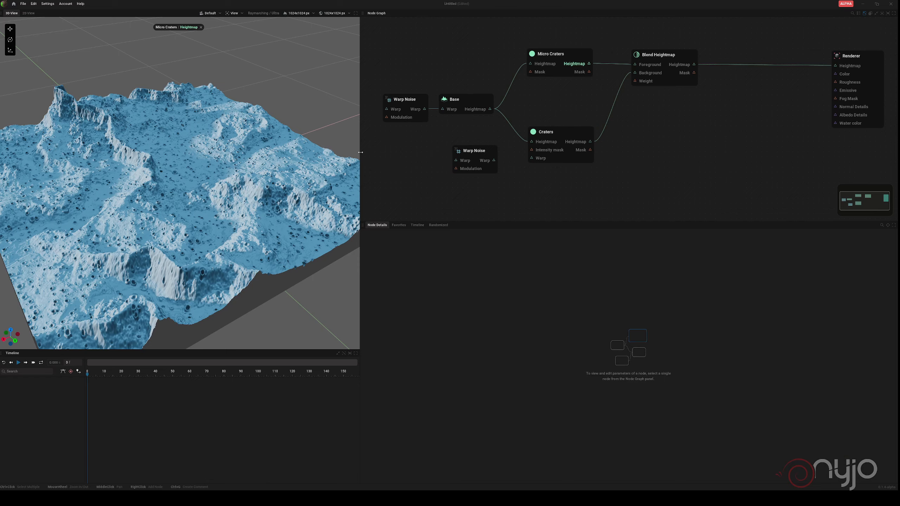
{"action": "left_click_drag", "start_coordinate": [360, 154], "coordinate": [400, 150]}
{"action": "middle_click_drag", "start_coordinate": [452, 135], "coordinate": [469, 136]}
{"action": "mouse_move", "coordinate": [194, 179]}
{"action": "middle_mouse_down"}
{"action": "mouse_move", "coordinate": [156, 186]}
{"action": "mouse_move", "coordinate": [201, 189]}
{"action": "middle_mouse_up"}
{"action": "scroll", "coordinate": [201, 189], "scroll_direction": "up", "scroll_amount": 3}
{"action": "scroll", "coordinate": [200, 189], "scroll_direction": "up", "scroll_amount": 2}
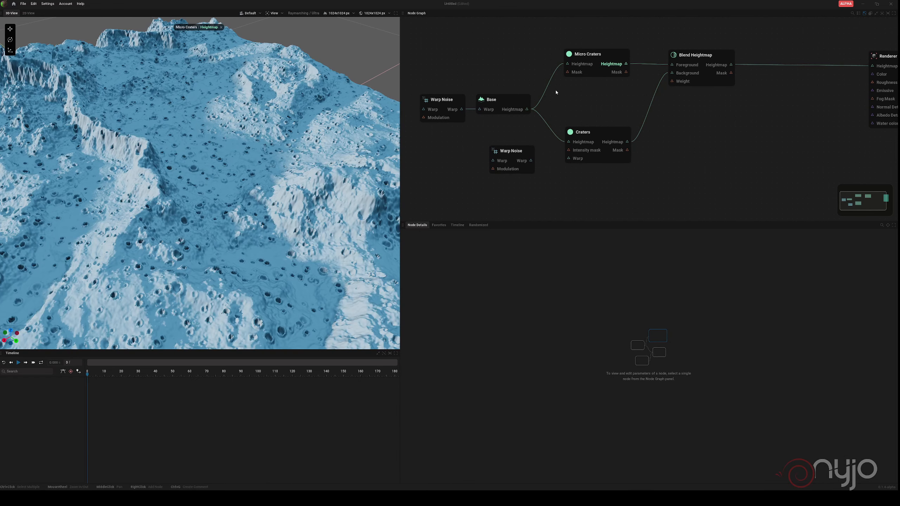
Set the Micro Craters grid size range to about 15.4 minimum and 180.7 maximum
{"action": "left_click", "coordinate": [600, 57]}
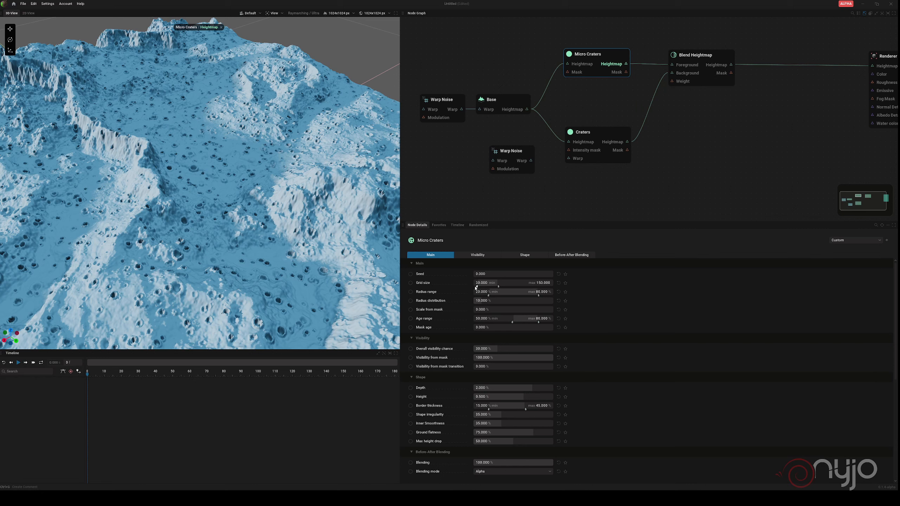
{"action": "left_click_drag", "start_coordinate": [477, 287], "coordinate": [475, 288]}
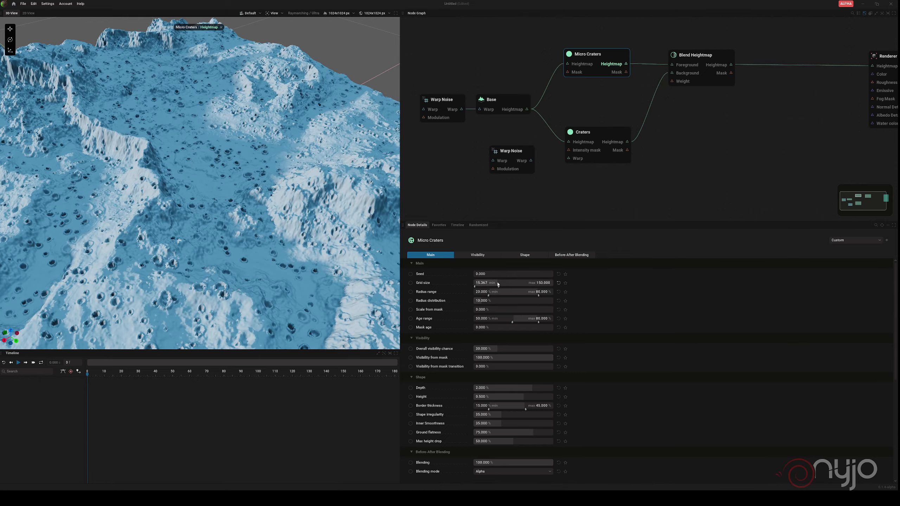
{"action": "mouse_move", "coordinate": [498, 286]}
{"action": "left_mouse_down"}
{"action": "mouse_move", "coordinate": [518, 289]}
{"action": "mouse_move", "coordinate": [503, 288]}
{"action": "left_mouse_up"}
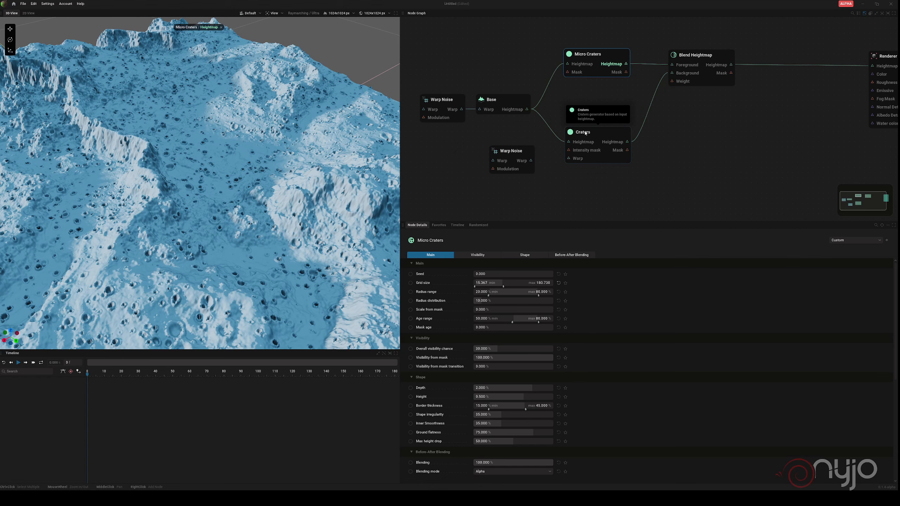
Preview the heightmap of the Craters node and set its craters count to 20
{"action": "left_click", "coordinate": [617, 143]}
{"action": "scroll", "coordinate": [219, 184], "scroll_direction": "down", "scroll_amount": 4}
{"action": "middle_click_drag", "start_coordinate": [177, 198], "coordinate": [213, 192]}
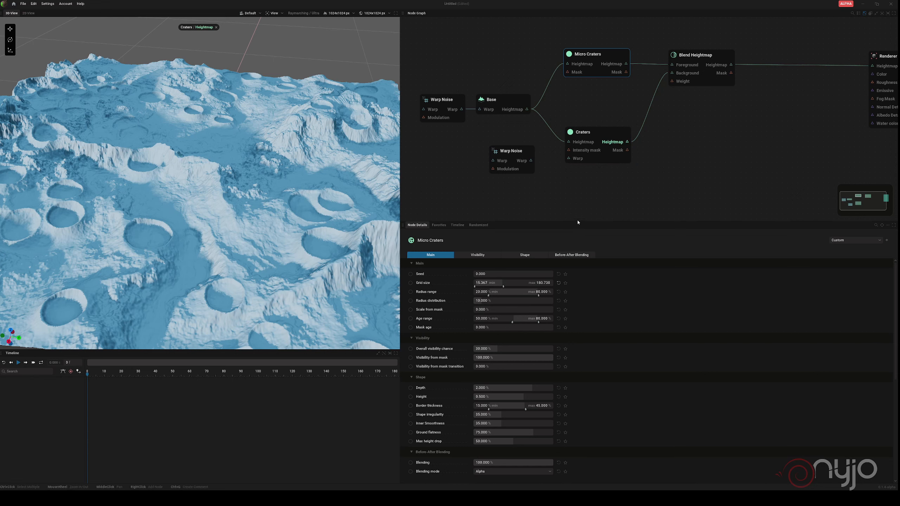
{"action": "left_click", "coordinate": [587, 135]}
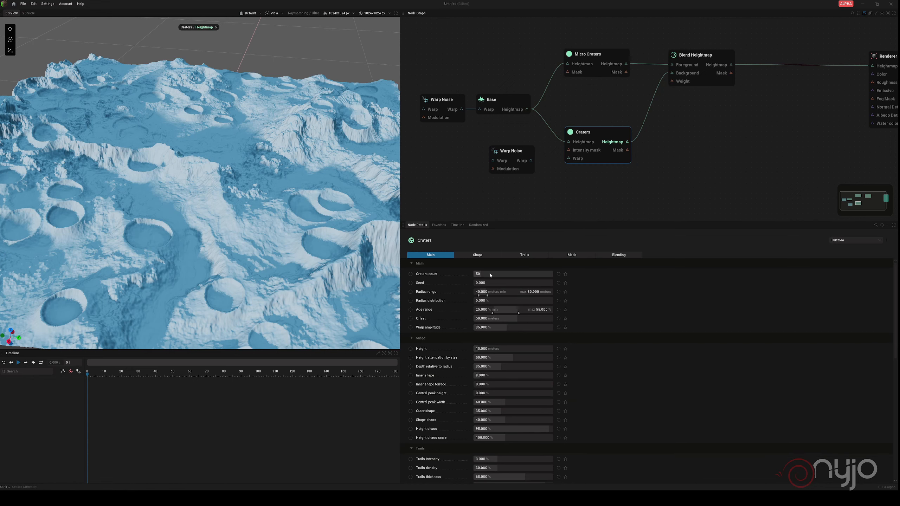
{"action": "scroll", "coordinate": [251, 200], "scroll_direction": "down", "scroll_amount": 3}
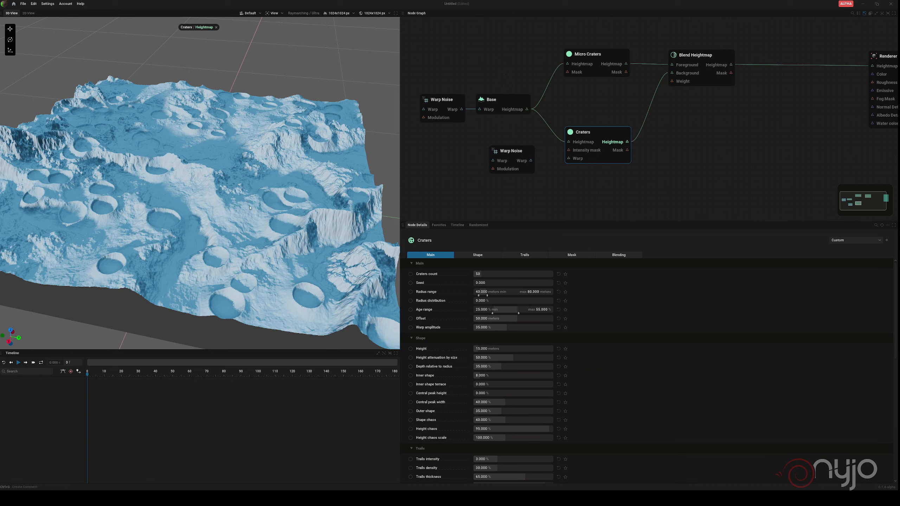
{"action": "left_click", "coordinate": [502, 274]}
{"action": "type", "text": "20"}
{"action": "key", "text": "Return"}
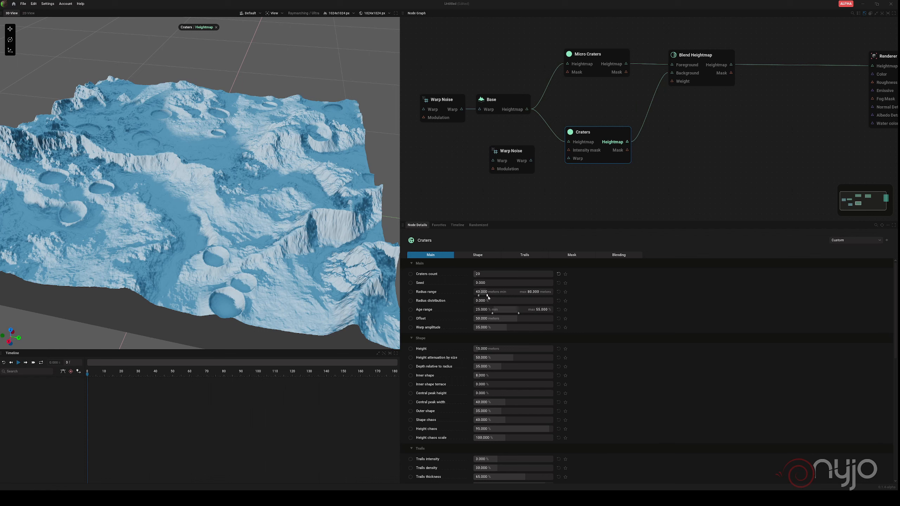
Set the Craters radius range to a minimum of 10 meters and a maximum of 300 meters
{"action": "left_click", "coordinate": [523, 292]}
{"action": "type", "text": "300"}
{"action": "key", "text": "Return"}
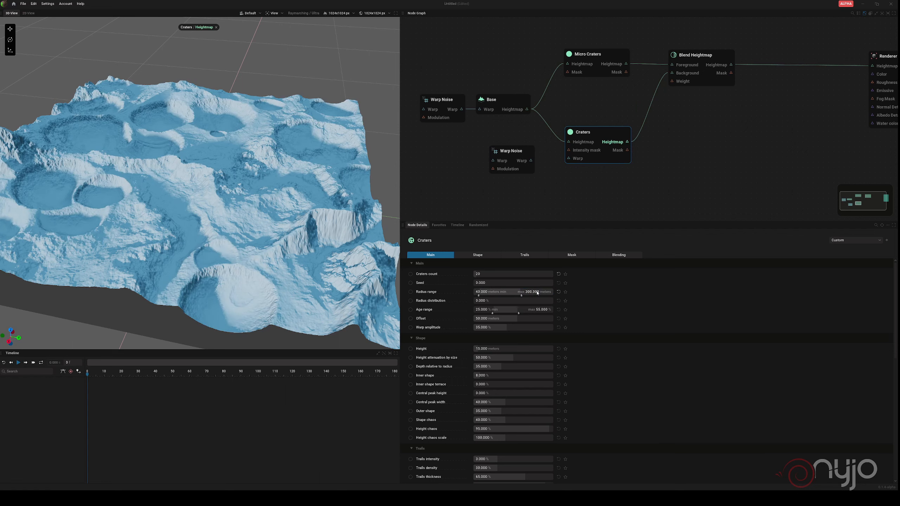
{"action": "left_click", "coordinate": [490, 293]}
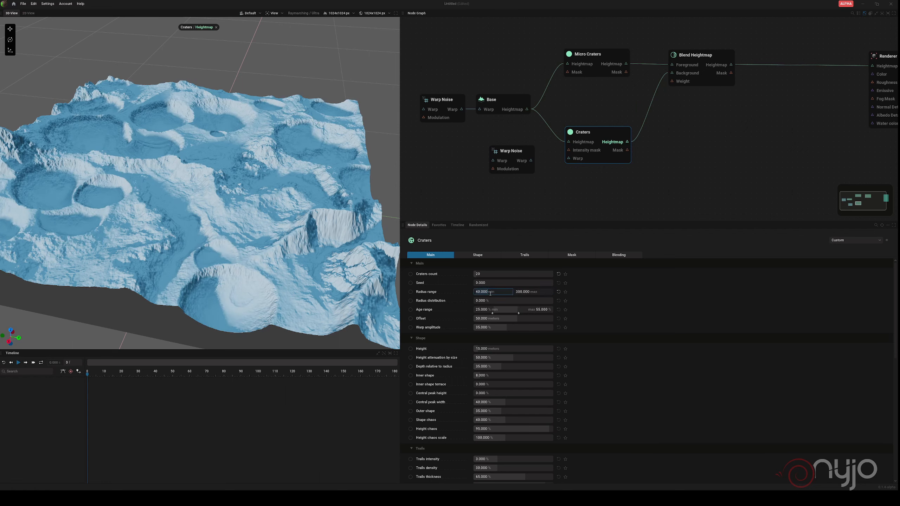
{"action": "type", "text": "10"}
{"action": "key", "text": "Return"}
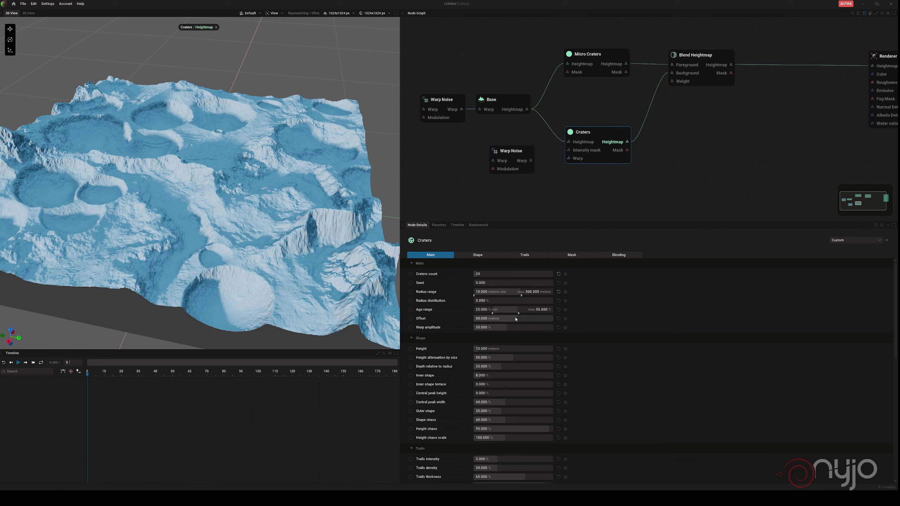
Widen the Craters age range to about 1.8–60.6 % and raise the offset
{"action": "left_click_drag", "start_coordinate": [492, 314], "coordinate": [474, 313]}
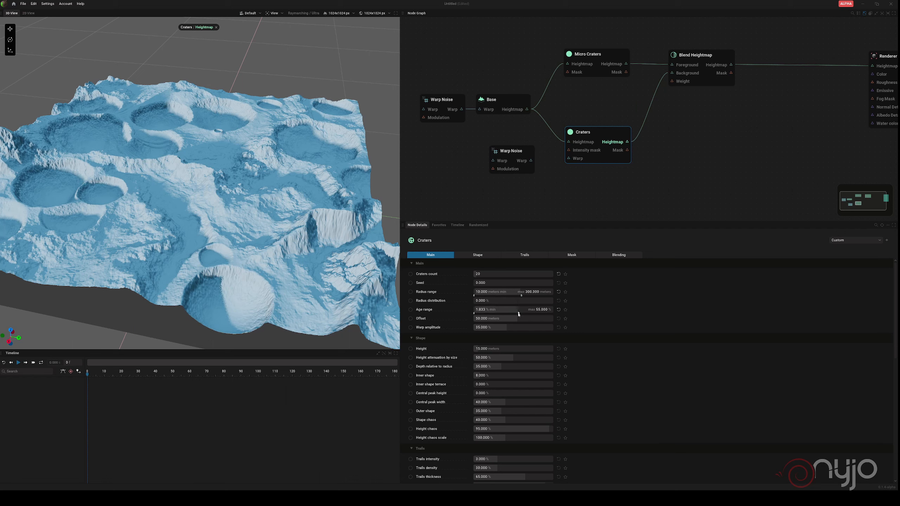
{"action": "mouse_move", "coordinate": [518, 314]}
{"action": "left_mouse_down"}
{"action": "mouse_move", "coordinate": [533, 313]}
{"action": "mouse_move", "coordinate": [522, 311]}
{"action": "left_mouse_up"}
{"action": "left_click_drag", "start_coordinate": [520, 321], "coordinate": [525, 321]}
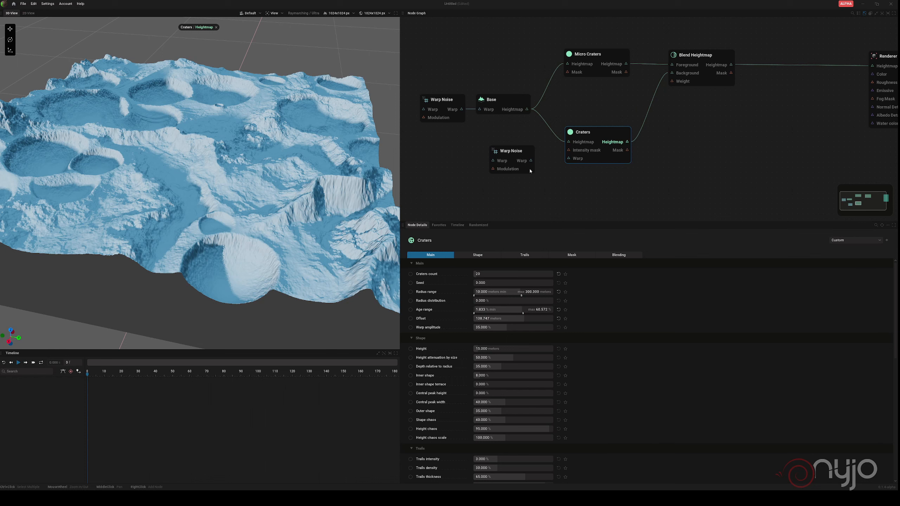
Connect the unlinked Warp Noise node to the Warp input of Craters, and preview its warp and the resulting Craters heightmap
{"action": "left_click_drag", "start_coordinate": [531, 160], "coordinate": [568, 158]}
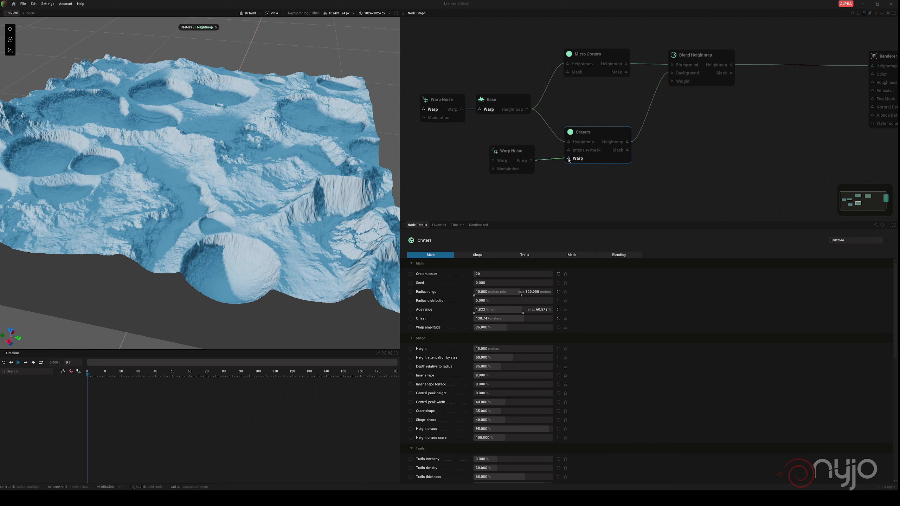
{"action": "left_click_drag", "start_coordinate": [511, 152], "coordinate": [509, 149]}
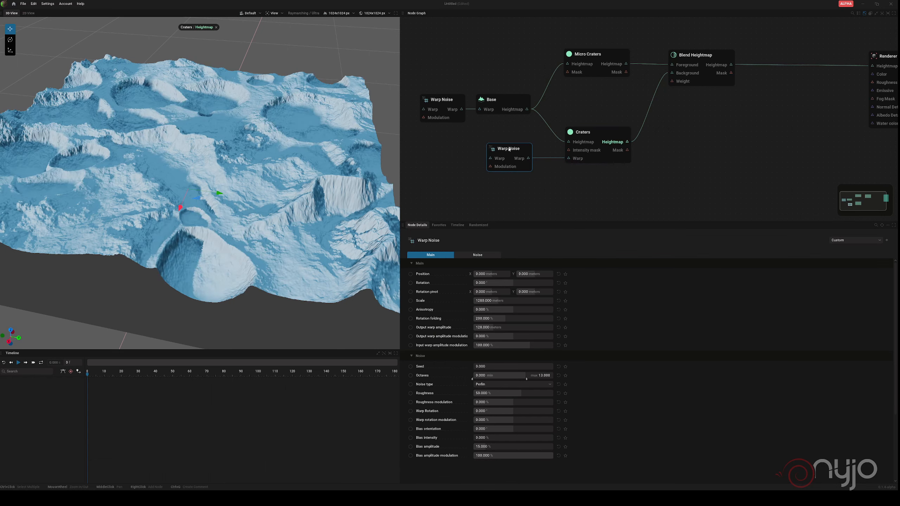
{"action": "left_click", "coordinate": [518, 160]}
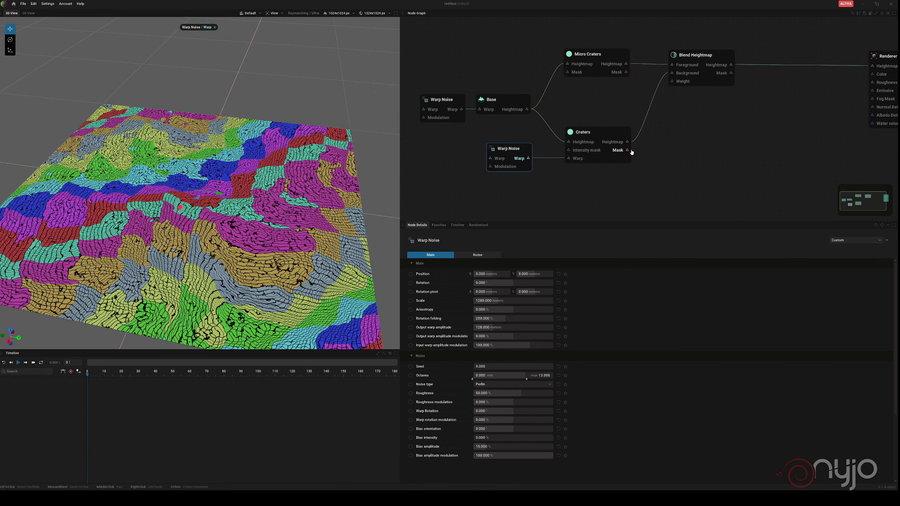
{"action": "left_click", "coordinate": [613, 141]}
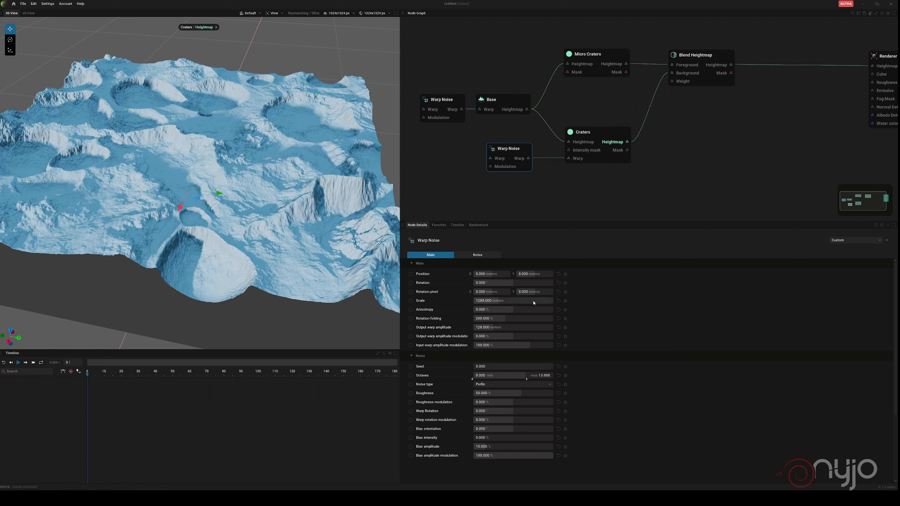
Set the scale of the Craters' Warp Noise to 15 meters and its anisotropy to about -38.7 %
{"action": "left_click", "coordinate": [511, 302]}
{"action": "type", "text": "15"}
{"action": "key", "text": "Return"}
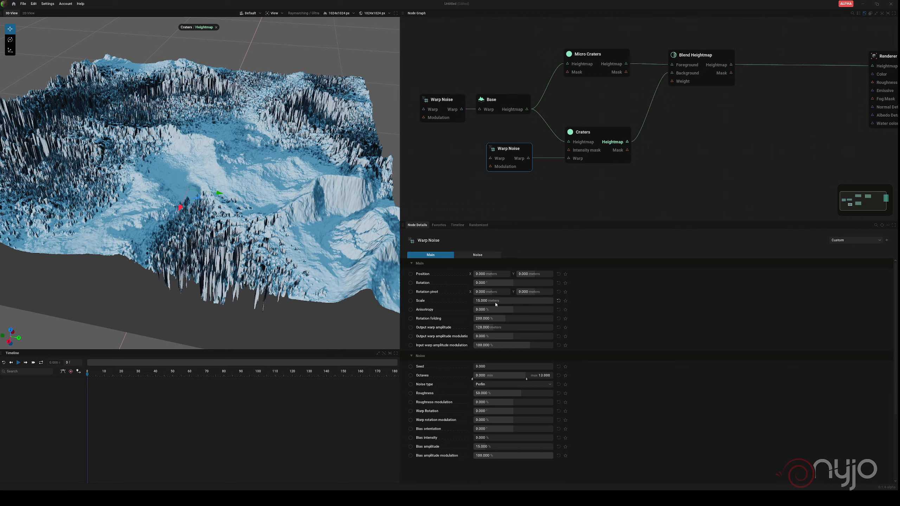
{"action": "left_click_drag", "start_coordinate": [498, 313], "coordinate": [479, 309]}
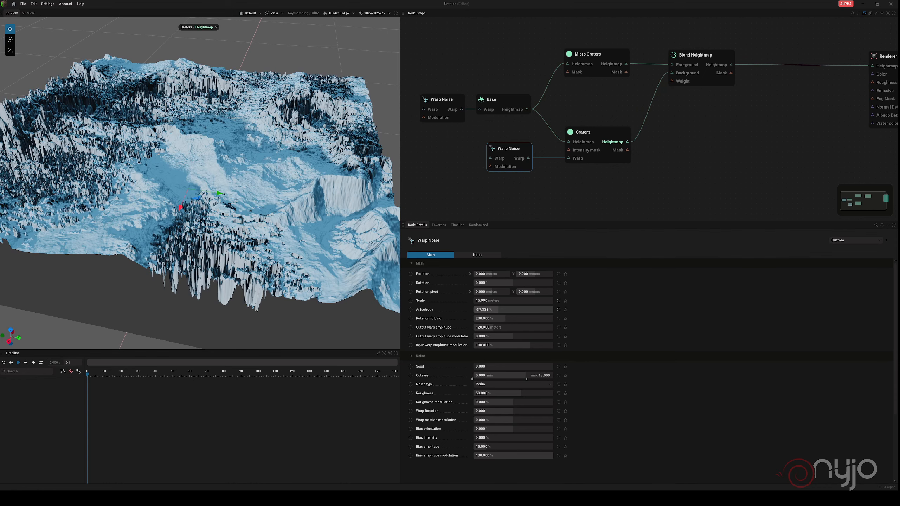
{"action": "left_click_drag", "start_coordinate": [479, 309], "coordinate": [478, 309]}
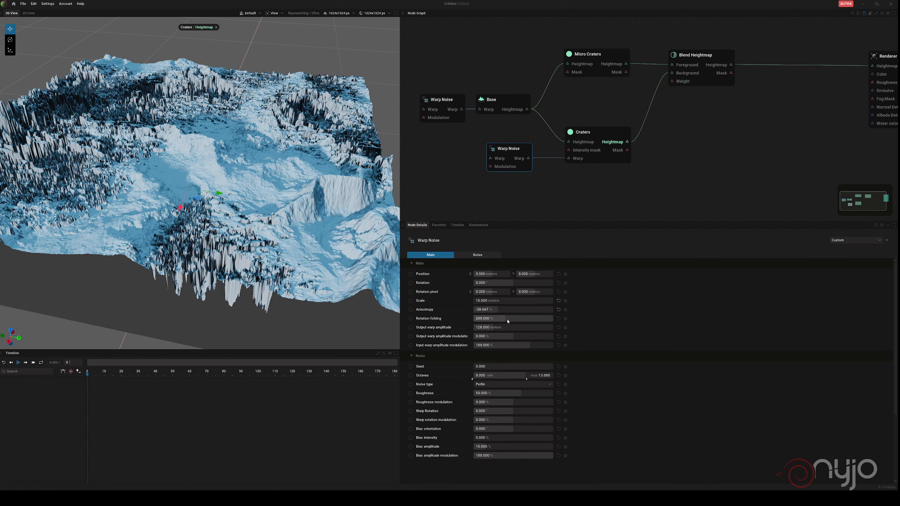
Raise the Warp Noise rotation folding to about 230 % and set the output warp amplitude to 70 meters
{"action": "left_click_drag", "start_coordinate": [508, 321], "coordinate": [505, 329]}
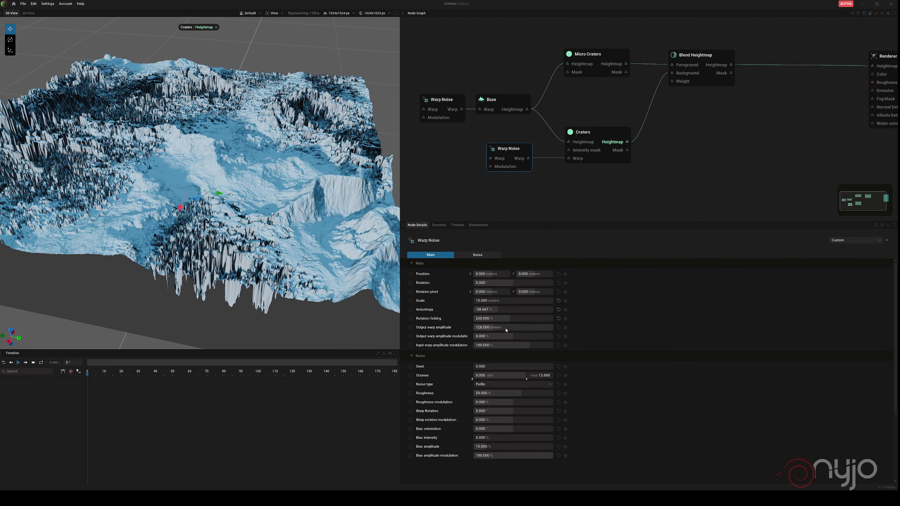
{"action": "left_click", "coordinate": [508, 327]}
{"action": "type", "text": "70"}
{"action": "key", "text": "Return"}
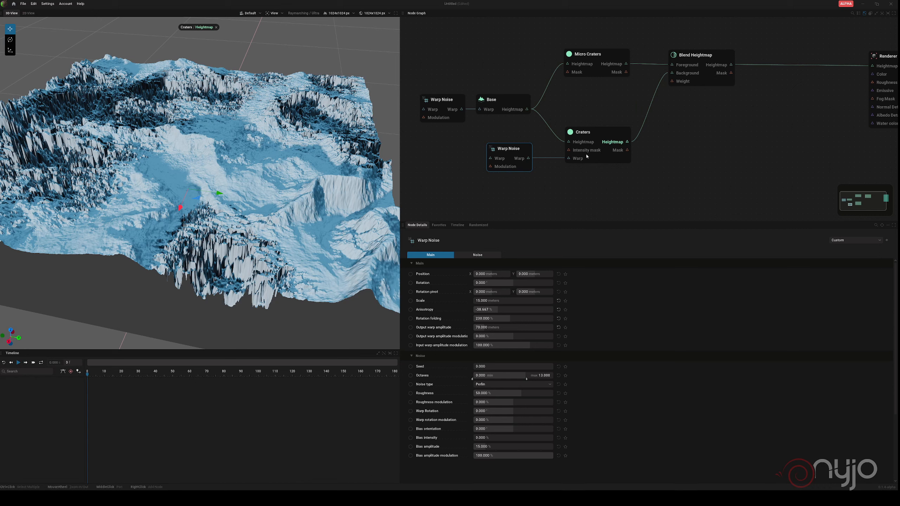
Set the warp amplitude of the Craters node to 1 %
{"action": "left_click", "coordinate": [599, 130]}
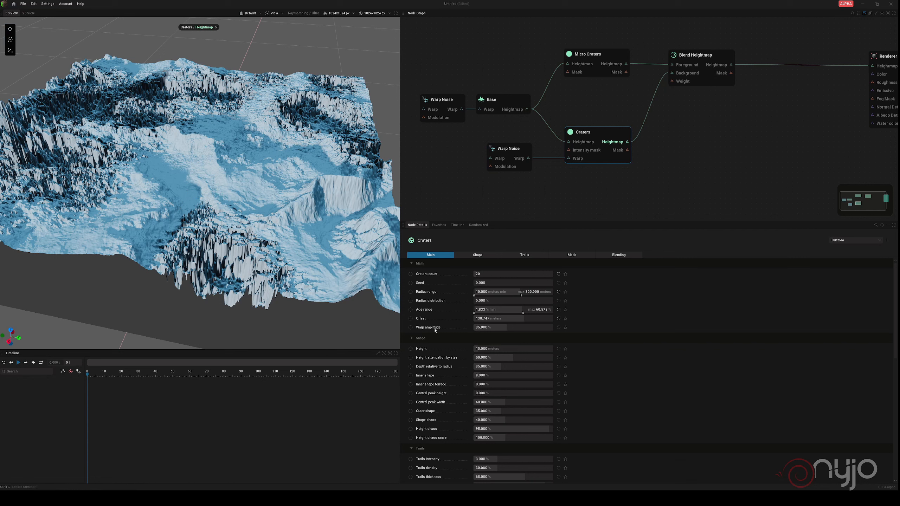
{"action": "double_click", "coordinate": [498, 330]}
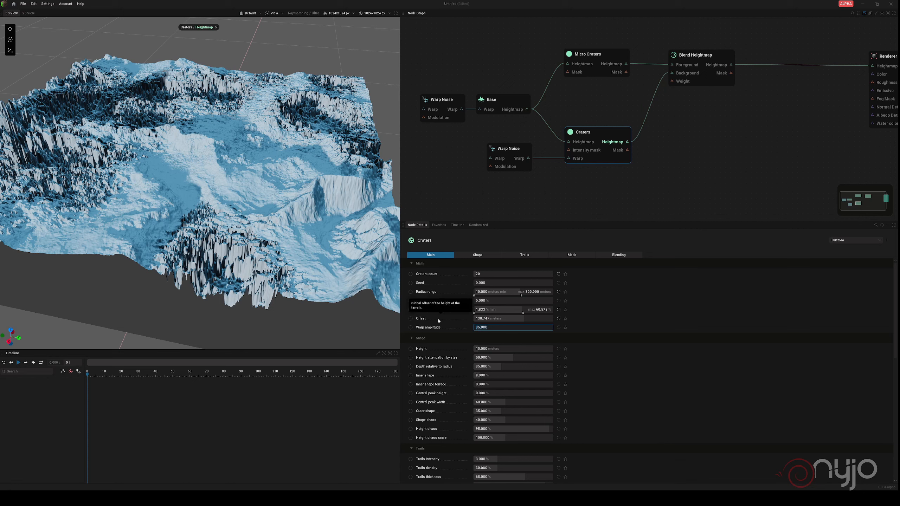
{"action": "type", "text": "1"}
{"action": "key", "text": "Return"}
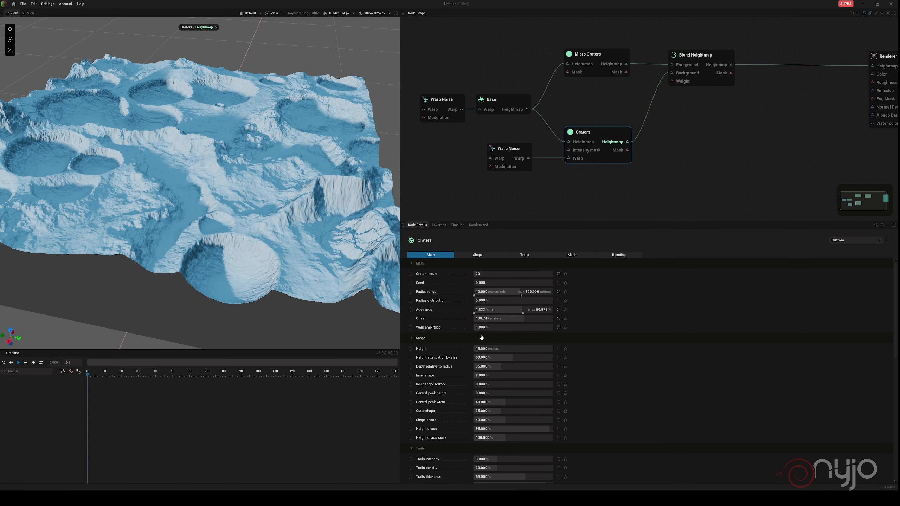
Set the terrain resolution to 0.5 m/pixel and the Craters warp amplitude to 2 %
{"action": "left_click", "coordinate": [341, 13]}
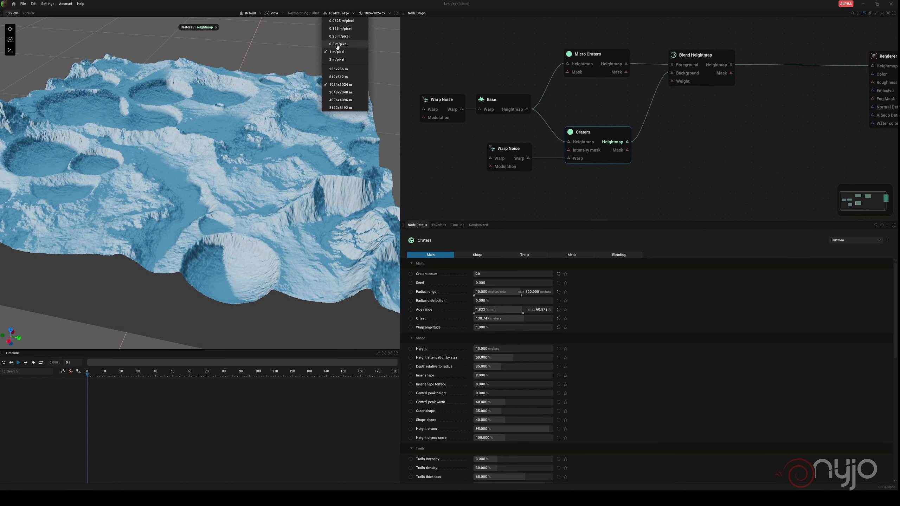
{"action": "left_click", "coordinate": [337, 45]}
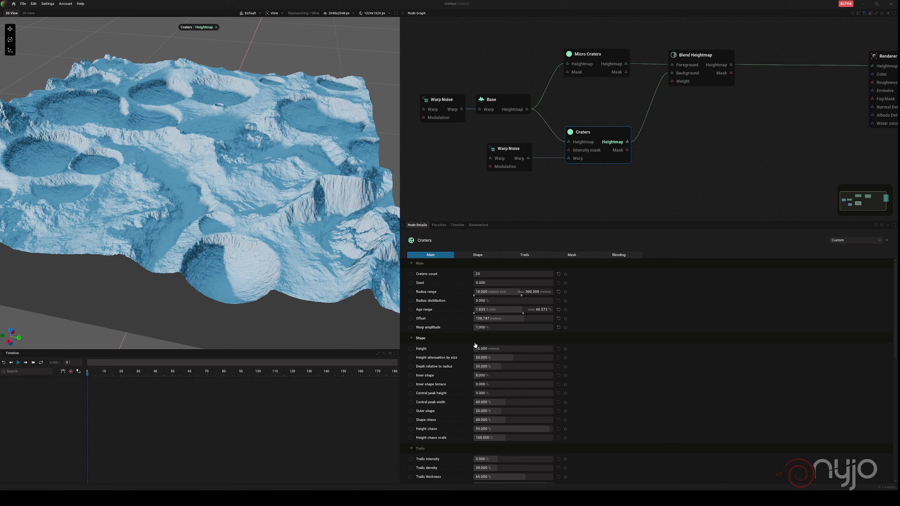
{"action": "mouse_move", "coordinate": [488, 328]}
{"action": "left_mouse_down"}
{"action": "mouse_move", "coordinate": [508, 328]}
{"action": "mouse_move", "coordinate": [498, 327]}
{"action": "left_mouse_up"}
{"action": "double_click", "coordinate": [490, 328]}
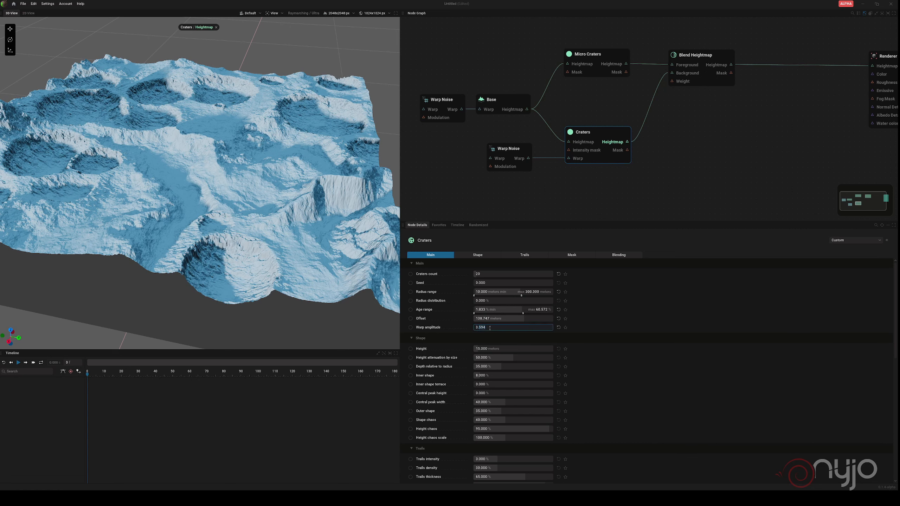
{"action": "type", "text": "2"}
{"action": "key", "text": "Return"}
{"action": "double_click", "coordinate": [500, 329]}
{"action": "type", "text": "2"}
{"action": "key", "text": "Return"}
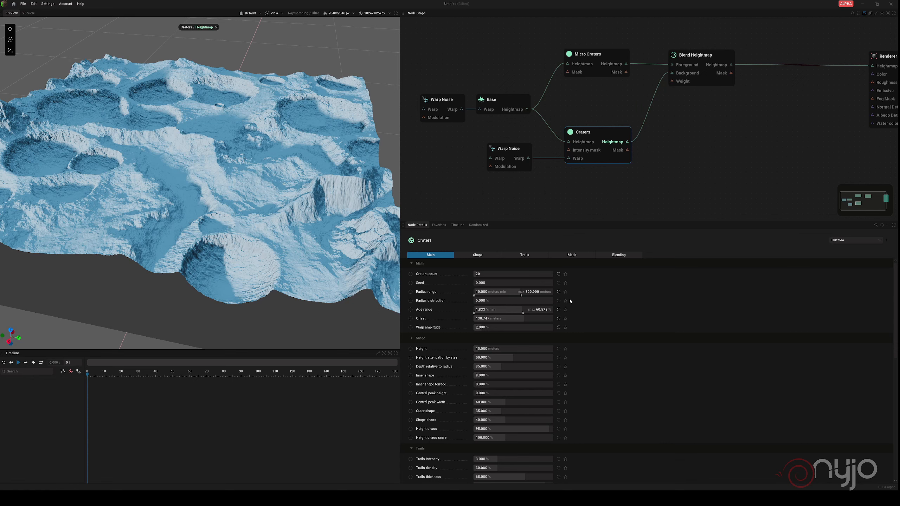
Preview the Blend Heightmap result and reposition its node midway between the Micro Craters and Craters branches
{"action": "left_click", "coordinate": [716, 65]}
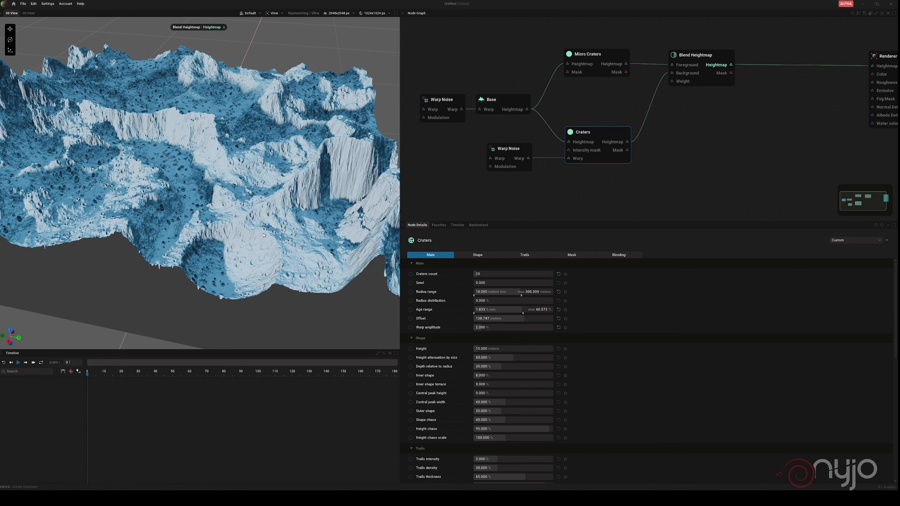
{"action": "left_click", "coordinate": [706, 56]}
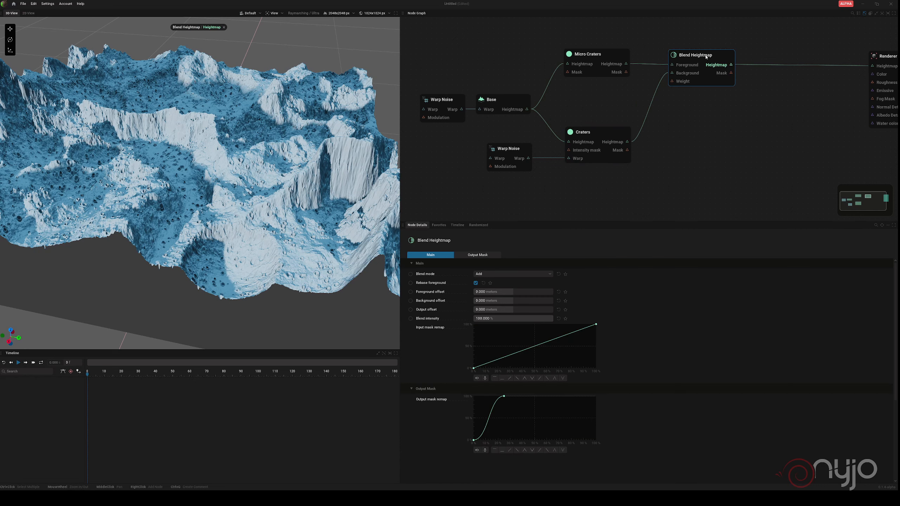
{"action": "left_click_drag", "start_coordinate": [707, 57], "coordinate": [709, 92]}
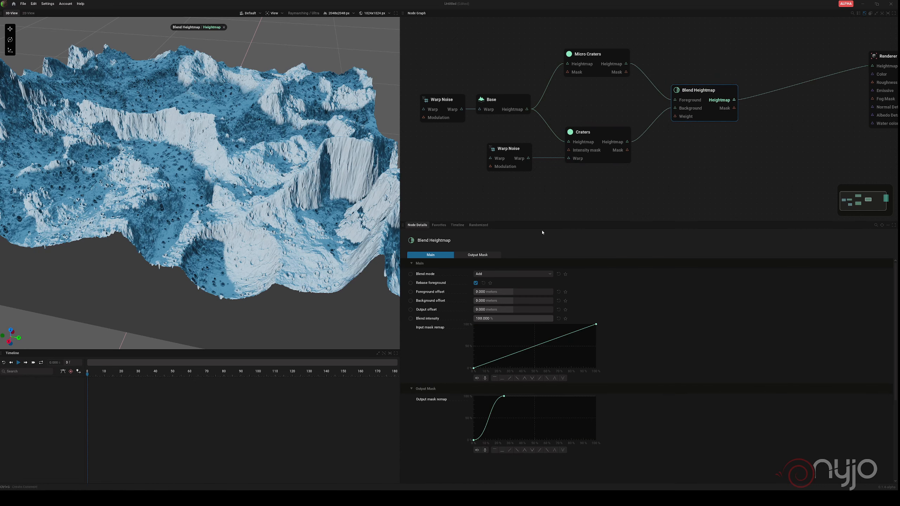
Set the Blend Heightmap node's blend mode to AddSub and its blend intensity to about 36 %
{"action": "left_click", "coordinate": [489, 277]}
{"action": "left_click", "coordinate": [490, 298]}
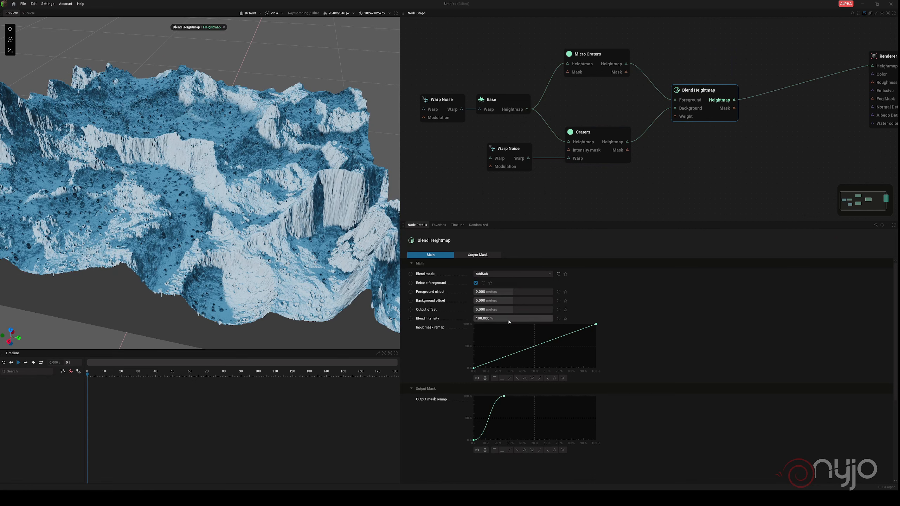
{"action": "left_click_drag", "start_coordinate": [509, 321], "coordinate": [459, 321]}
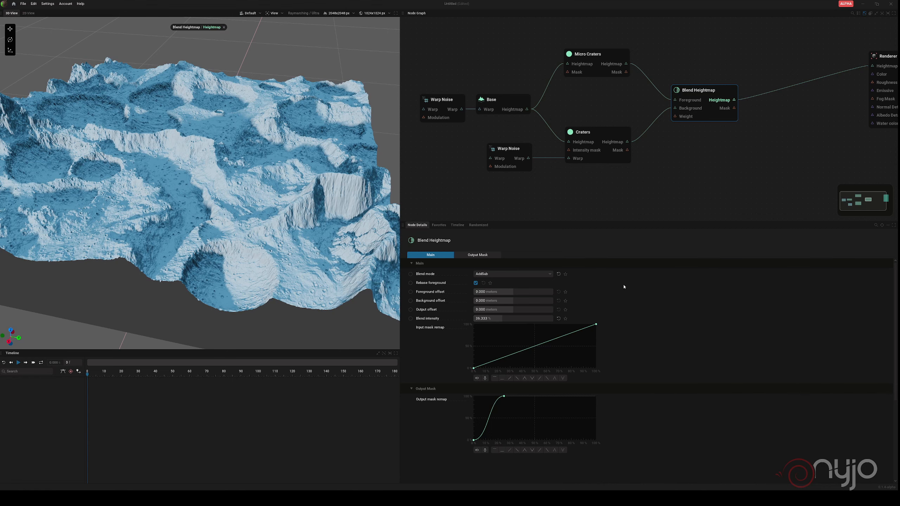
Save the project as LunarRecording_v01
{"action": "left_click_drag", "start_coordinate": [248, 255], "coordinate": [347, 254]}
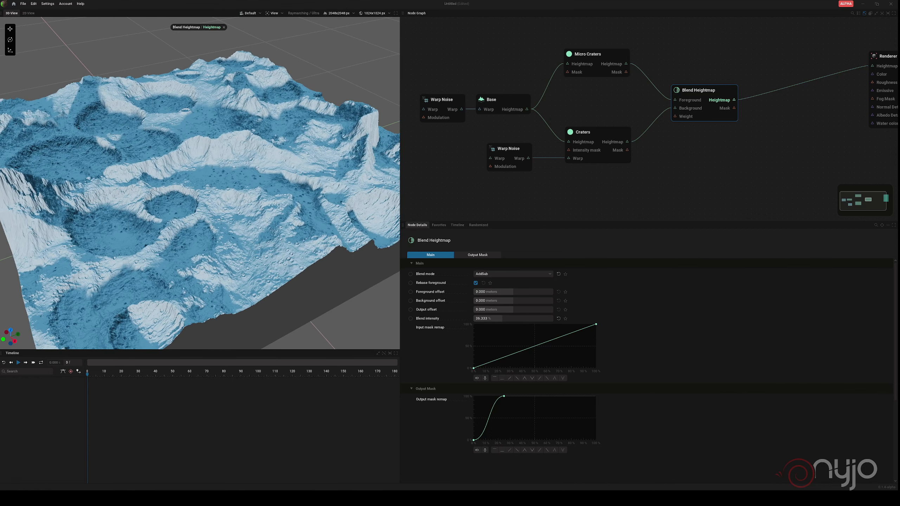
{"action": "left_click", "coordinate": [23, 4]}
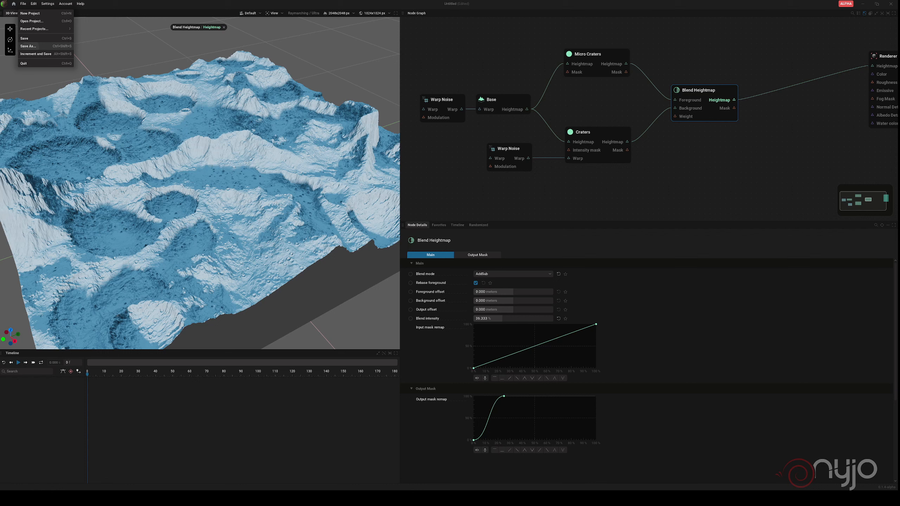
{"action": "left_click", "coordinate": [29, 46]}
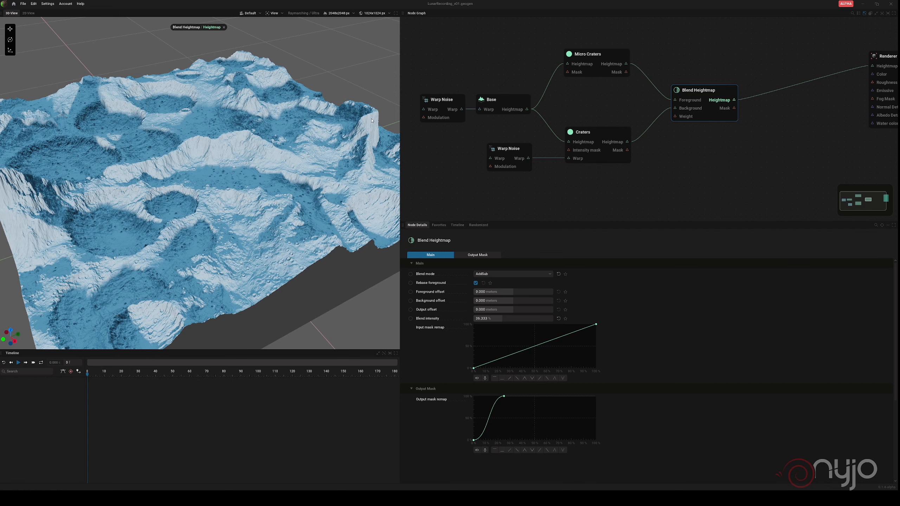
Group all nodes except the Renderer in a comment titled "Basic lunar surface" and move the group farther from the Renderer
{"action": "left_click_drag", "start_coordinate": [763, 40], "coordinate": [417, 192]}
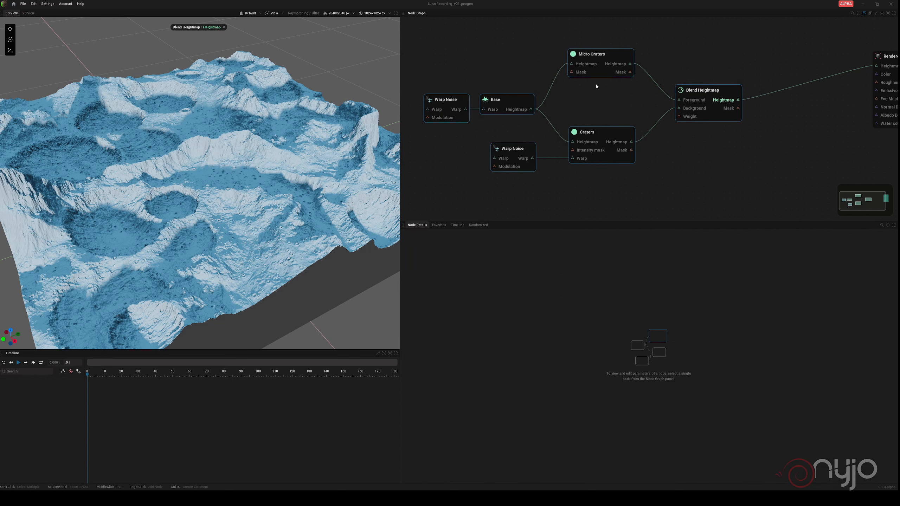
{"action": "right_click", "coordinate": [606, 54]}
{"action": "left_click", "coordinate": [622, 88]}
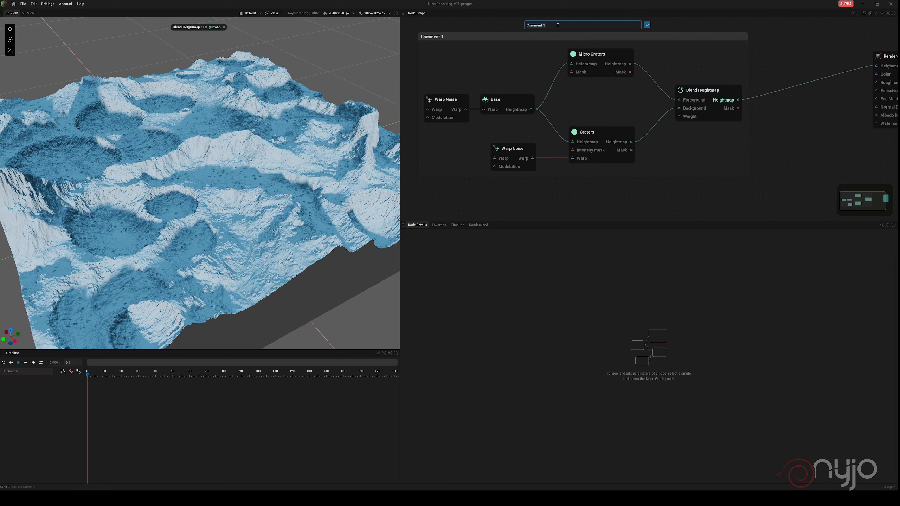
{"action": "type", "text": "Basic lunar surface"}
{"action": "key", "text": "Return"}
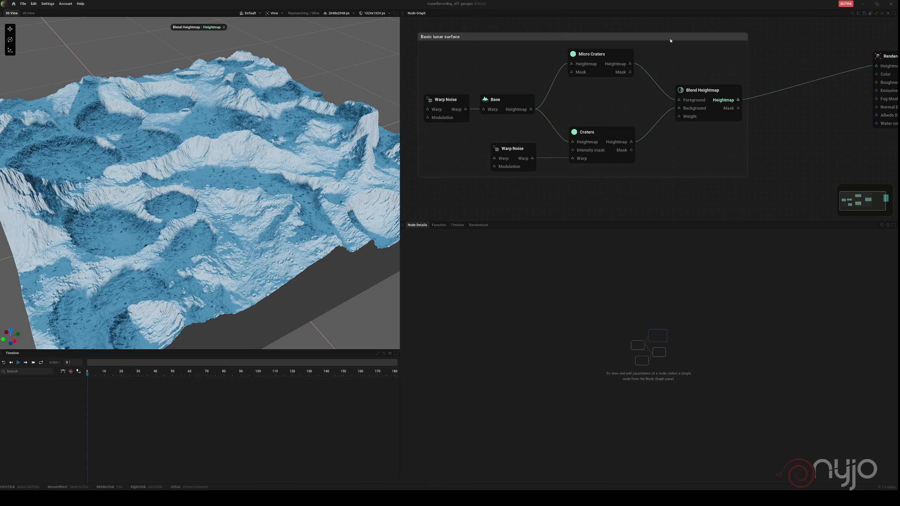
{"action": "left_click_drag", "start_coordinate": [670, 41], "coordinate": [498, 46]}
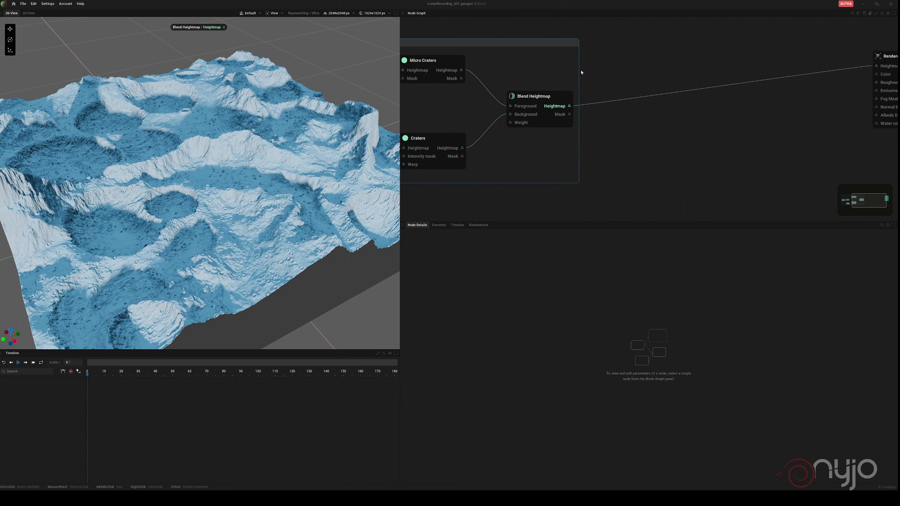
Add a Faulting node above the connection between the Blend Heightmap and Renderer nodes
{"action": "middle_click_drag", "start_coordinate": [725, 88], "coordinate": [588, 140]}
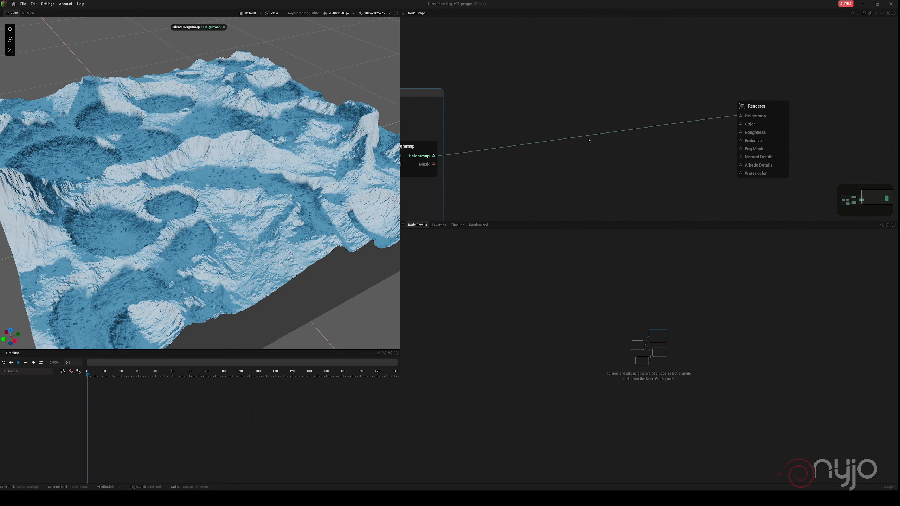
{"action": "right_click", "coordinate": [489, 106]}
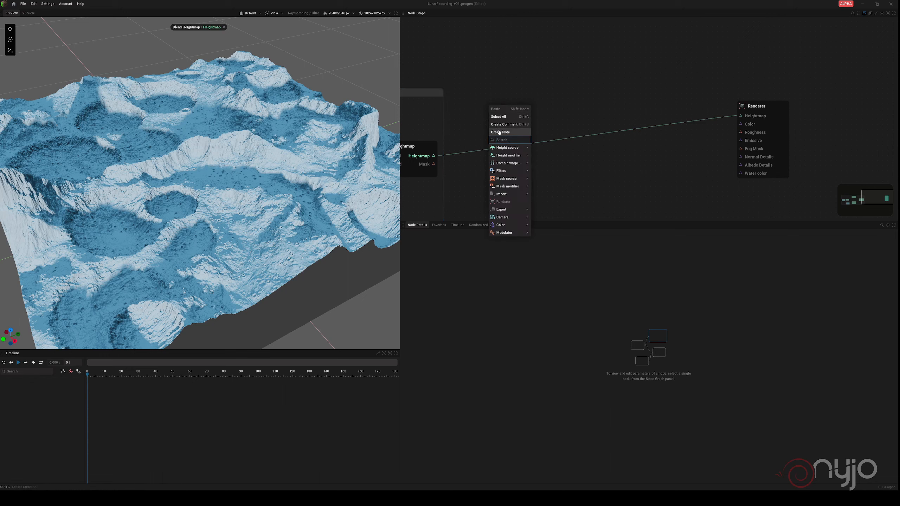
{"action": "mouse_move", "coordinate": [508, 156]}
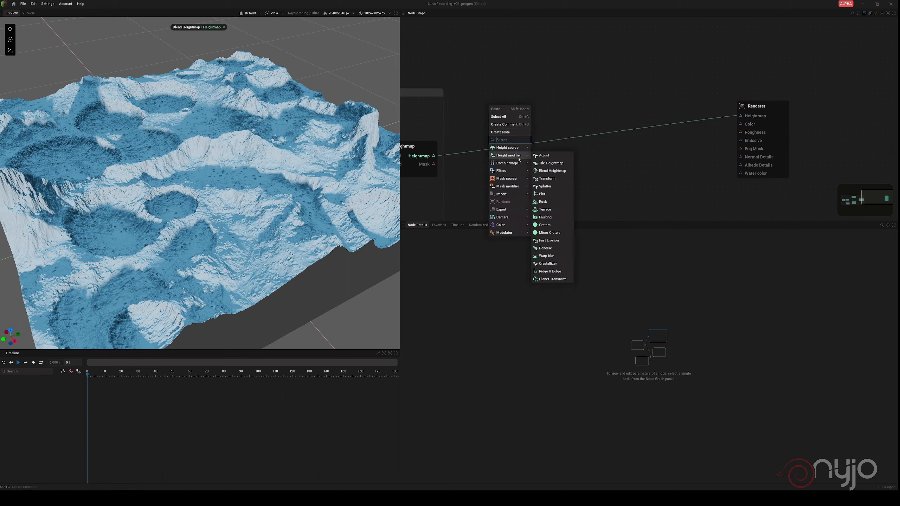
{"action": "left_click", "coordinate": [551, 221]}
{"action": "left_click_drag", "start_coordinate": [531, 117], "coordinate": [565, 63]}
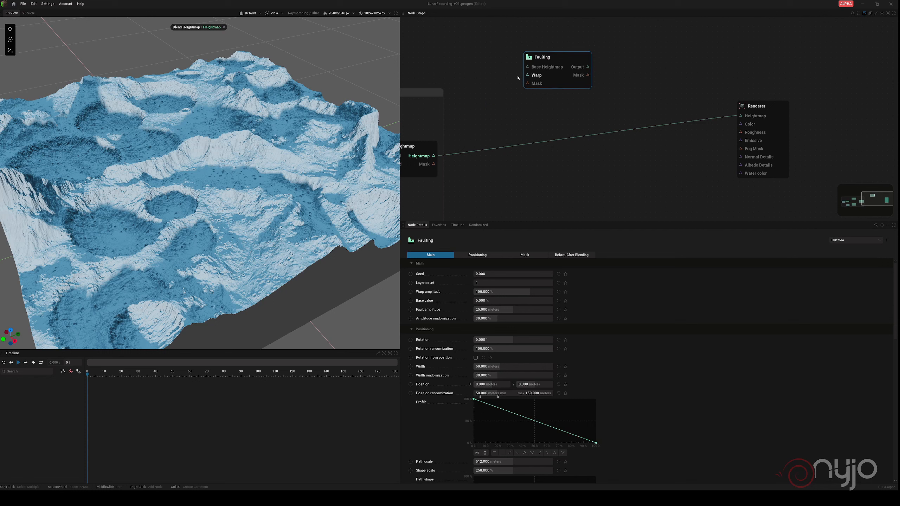
Add a Warp Noise node before the Faulting node and line the Faulting node up beside it
{"action": "right_click", "coordinate": [439, 38]}
{"action": "type", "text": "war"}
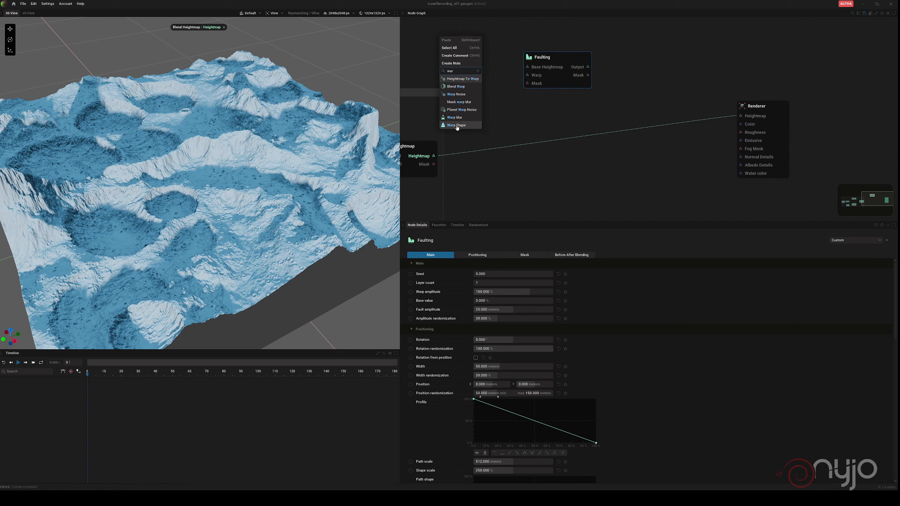
{"action": "left_click", "coordinate": [457, 93]}
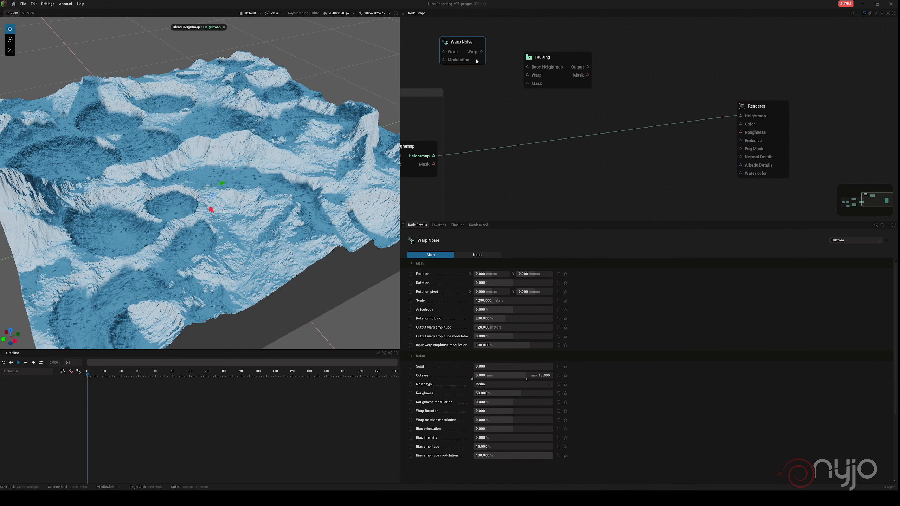
{"action": "left_click", "coordinate": [535, 53]}
{"action": "left_click_drag", "start_coordinate": [535, 54], "coordinate": [528, 37]}
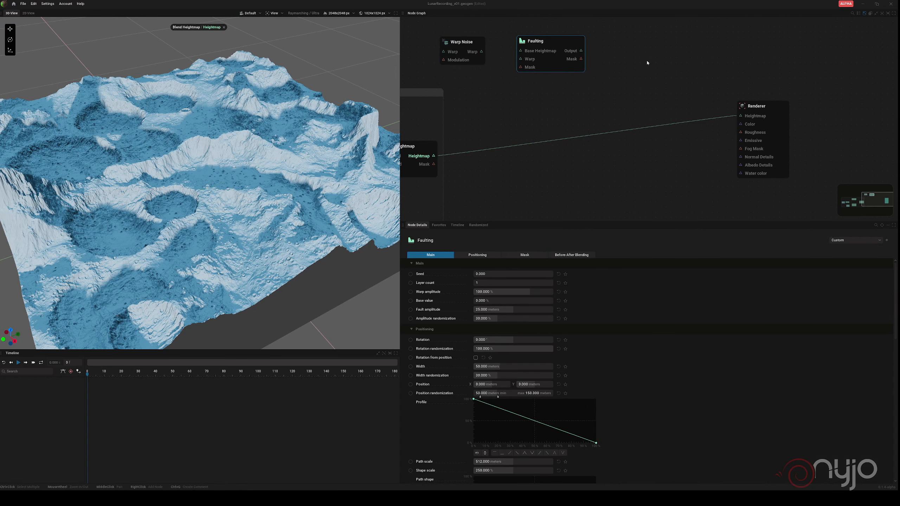
Add two Rock nodes and arrange them in a row after the Faulting node
{"action": "right_click", "coordinate": [647, 63]}
{"action": "type", "text": "rock"}
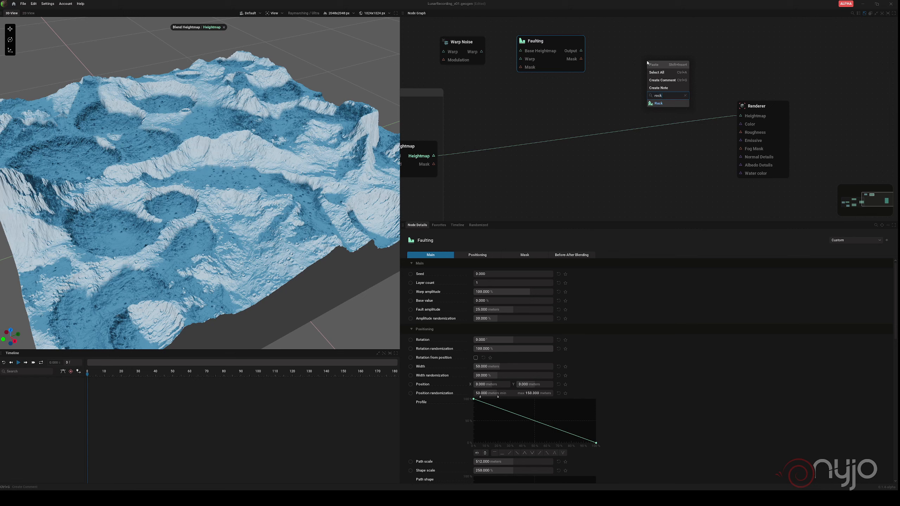
{"action": "left_click", "coordinate": [658, 103]}
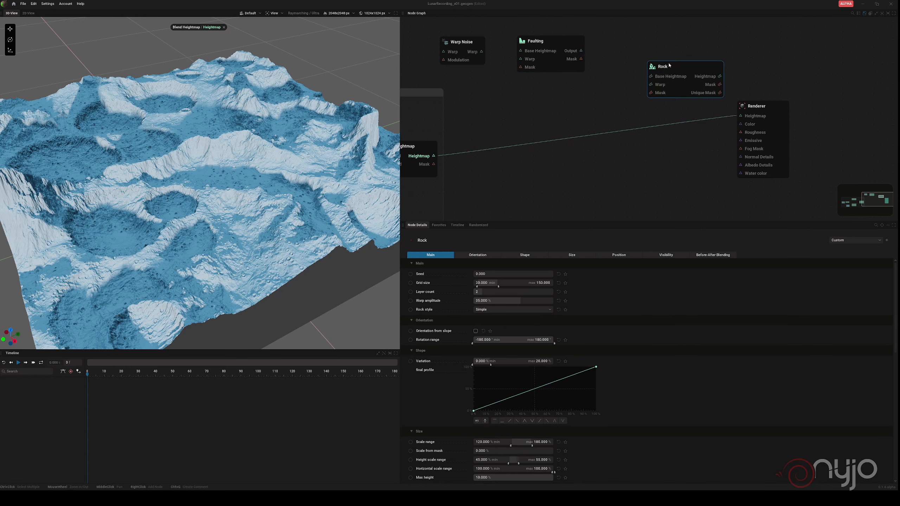
{"action": "left_click_drag", "start_coordinate": [648, 67], "coordinate": [640, 33]}
{"action": "right_click", "coordinate": [731, 46]}
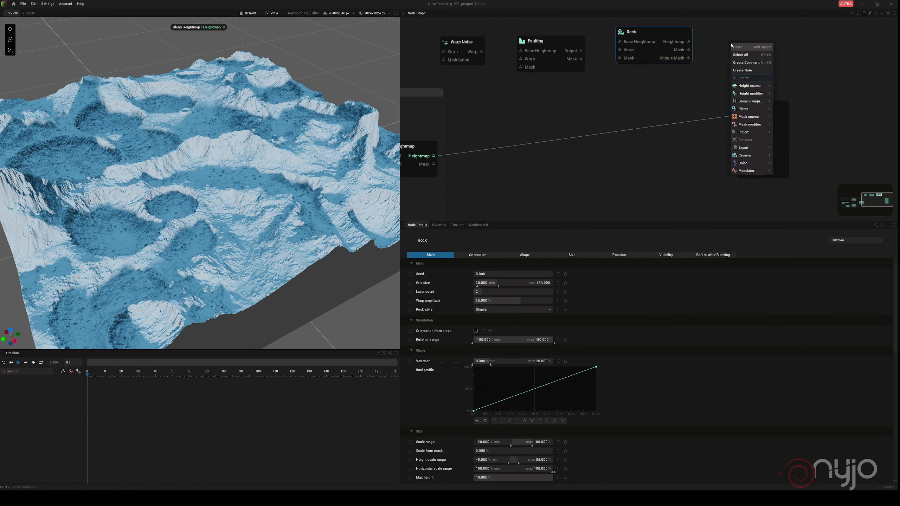
{"action": "type", "text": "rock"}
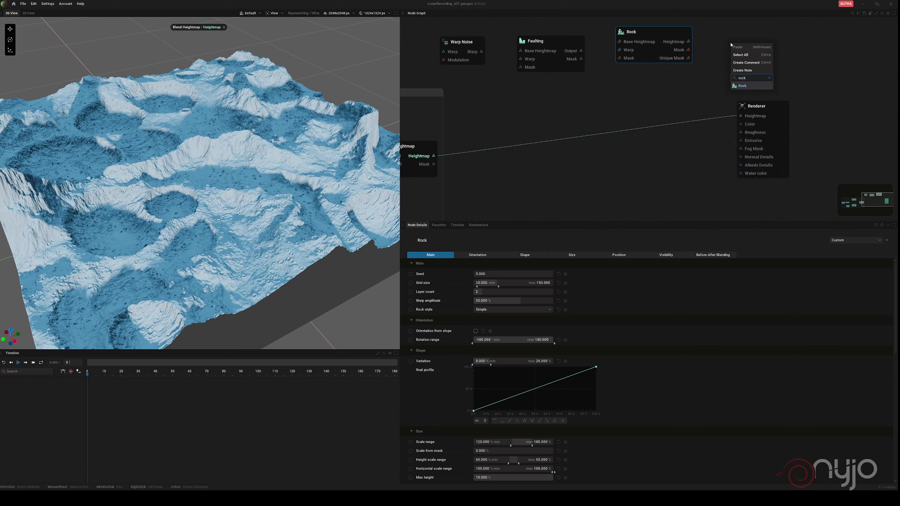
{"action": "left_click", "coordinate": [751, 86]}
{"action": "left_click_drag", "start_coordinate": [745, 40], "coordinate": [744, 37]}
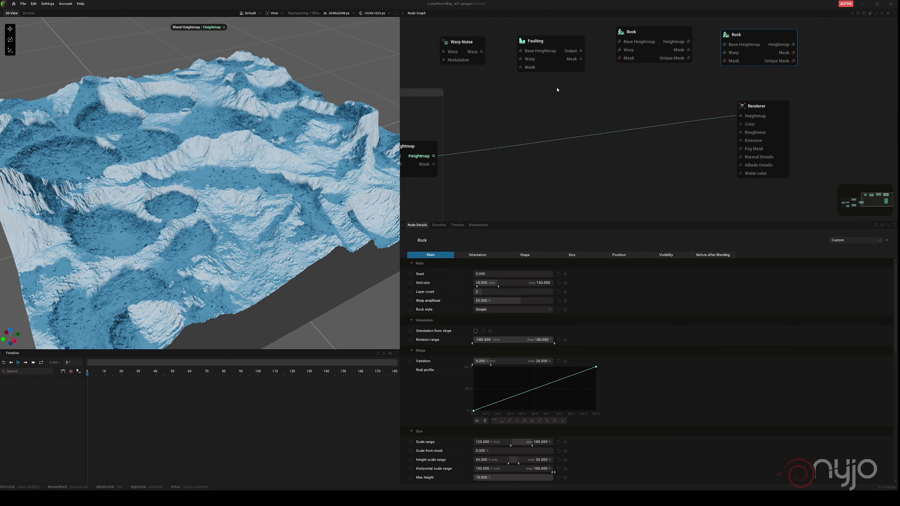
Connect the Blend Heightmap node's heightmap to the Faulting node's base heightmap and preview the Faulting output
{"action": "left_click_drag", "start_coordinate": [433, 155], "coordinate": [520, 50]}
{"action": "left_click", "coordinate": [570, 52]}
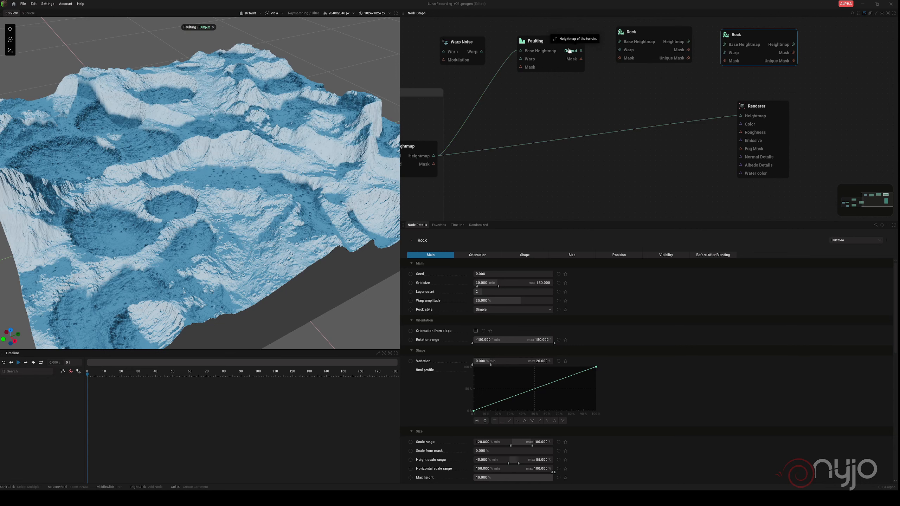
{"action": "middle_click_drag", "start_coordinate": [159, 106], "coordinate": [126, 10]}
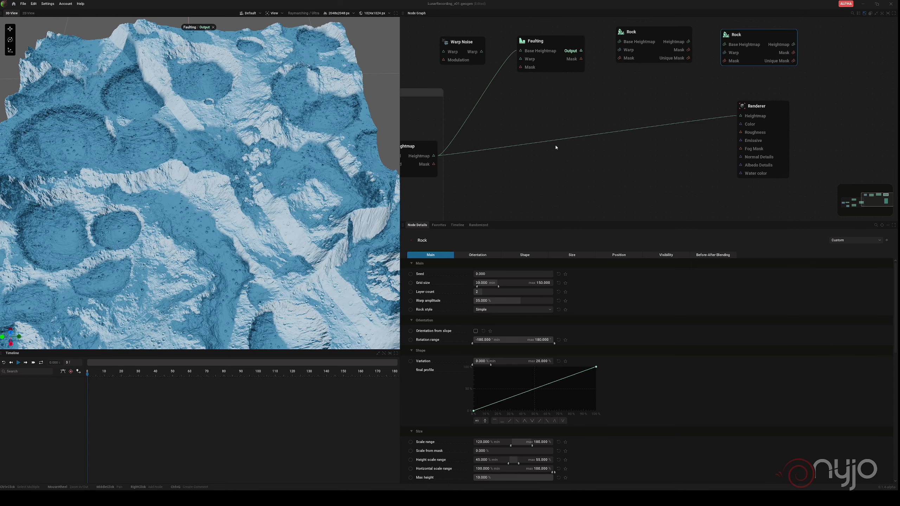
Set the Faulting node's layer count to 4 and its warp amplitude to 200 %
{"action": "left_click", "coordinate": [542, 41]}
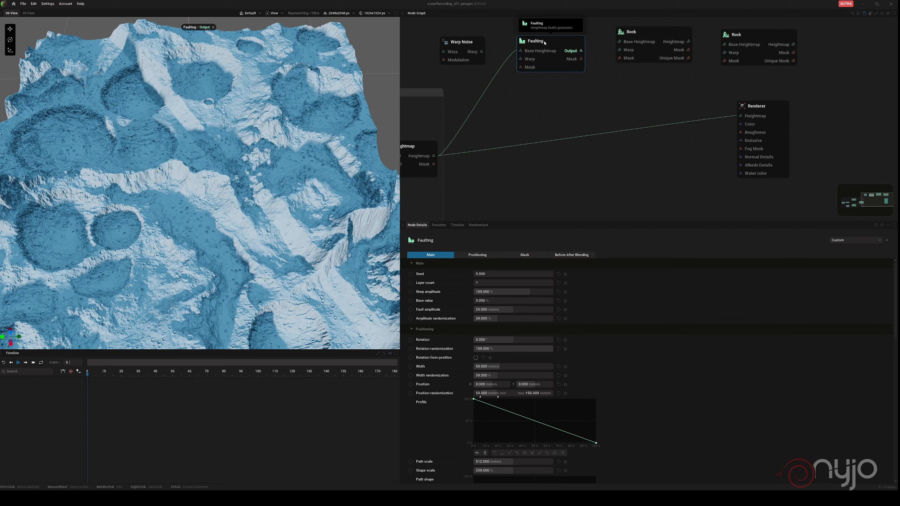
{"action": "left_click", "coordinate": [494, 285]}
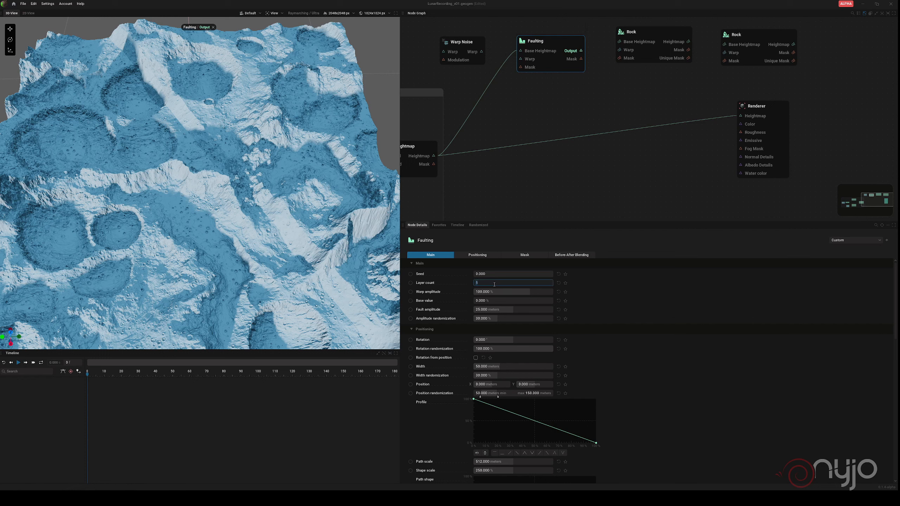
{"action": "type", "text": "4"}
{"action": "key", "text": "Return"}
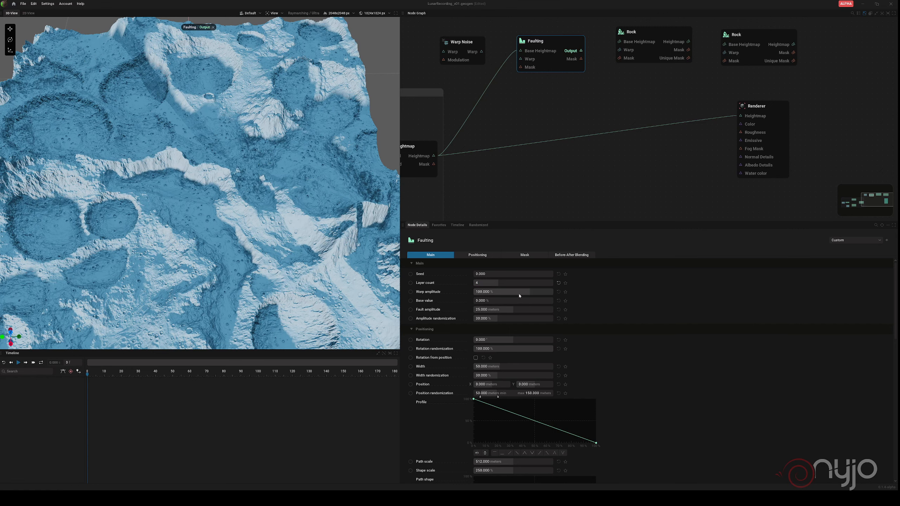
{"action": "left_click", "coordinate": [519, 294]}
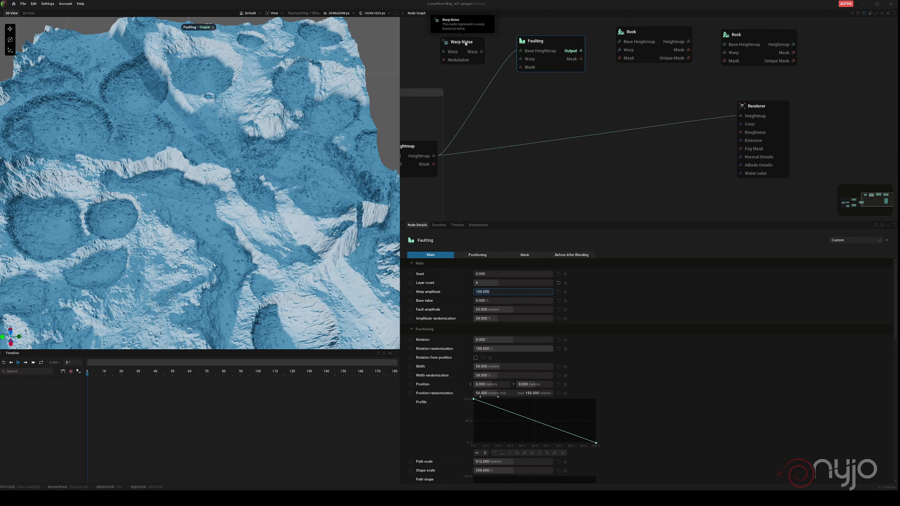
{"action": "type", "text": "200"}
{"action": "key", "text": "Return"}
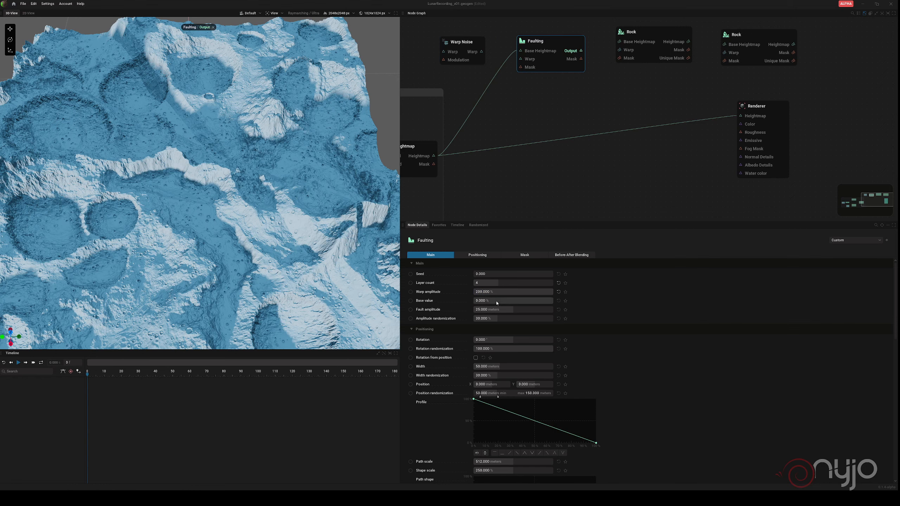
Set the Faulting base value to about 51 %, fault amplitude to about 20 meters and amplitude randomization to 23 %
{"action": "left_click_drag", "start_coordinate": [496, 302], "coordinate": [506, 301]}
{"action": "middle_click_drag", "start_coordinate": [340, 305], "coordinate": [337, 260]}
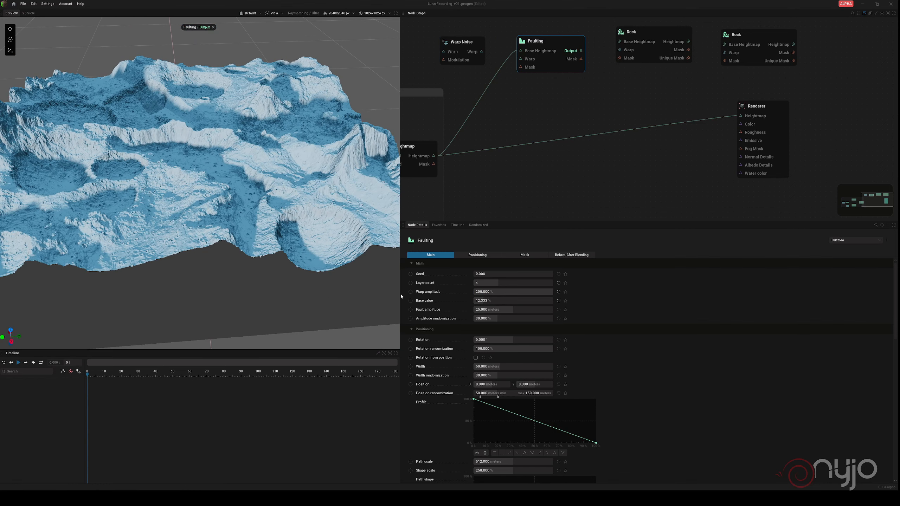
{"action": "mouse_move", "coordinate": [498, 301]}
{"action": "left_mouse_down"}
{"action": "mouse_move", "coordinate": [513, 300]}
{"action": "mouse_move", "coordinate": [508, 310]}
{"action": "left_mouse_up"}
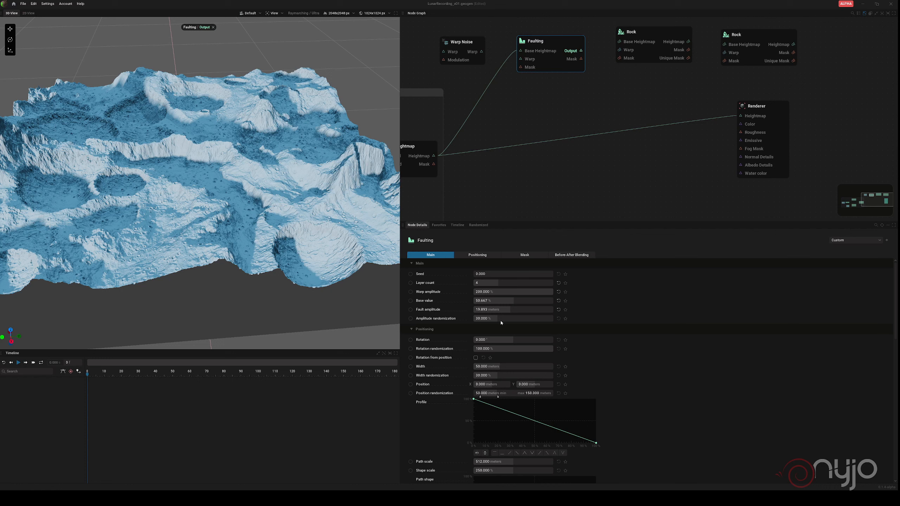
{"action": "left_click_drag", "start_coordinate": [501, 319], "coordinate": [496, 319]}
Set the Faulting rotation to about -40°, its width to 34 meters and its width randomization to about 55 %
{"action": "left_click_drag", "start_coordinate": [508, 341], "coordinate": [501, 341]}
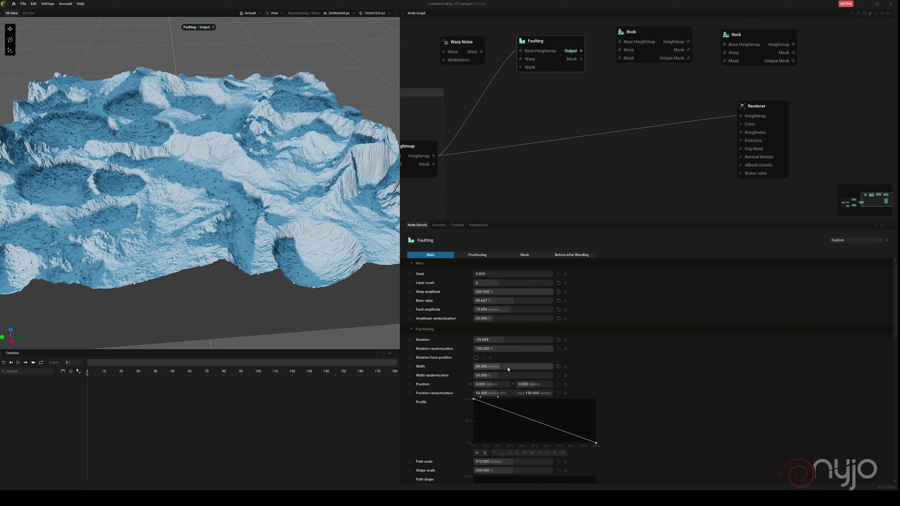
{"action": "left_click_drag", "start_coordinate": [507, 368], "coordinate": [525, 375]}
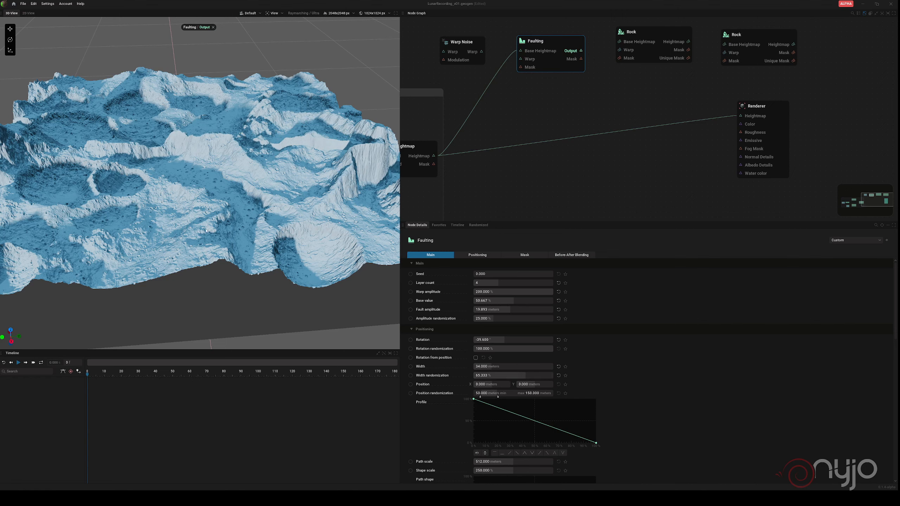
{"action": "middle_click_drag", "start_coordinate": [206, 225], "coordinate": [267, 219]}
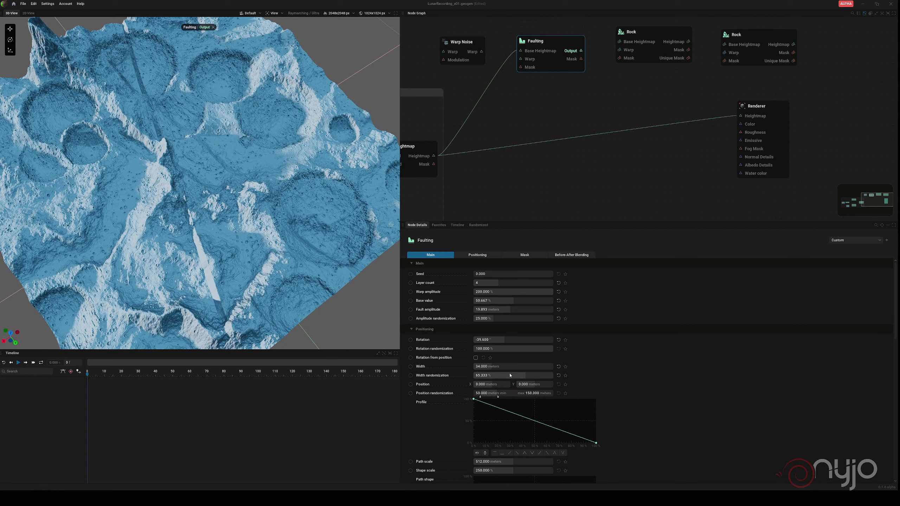
{"action": "mouse_move", "coordinate": [510, 375]}
{"action": "left_mouse_down"}
{"action": "mouse_move", "coordinate": [502, 375]}
{"action": "mouse_move", "coordinate": [519, 375]}
{"action": "left_mouse_up"}
{"action": "left_click_drag", "start_coordinate": [517, 375], "coordinate": [517, 375]}
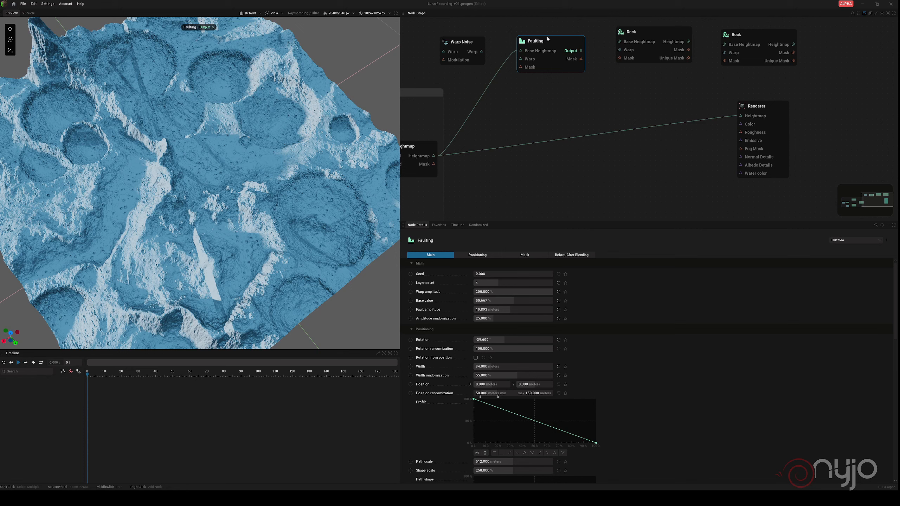
Place the unconnected Warp Noise node below the Faulting node and connect it to Faulting's warp input
{"action": "left_click_drag", "start_coordinate": [456, 42], "coordinate": [531, 117]}
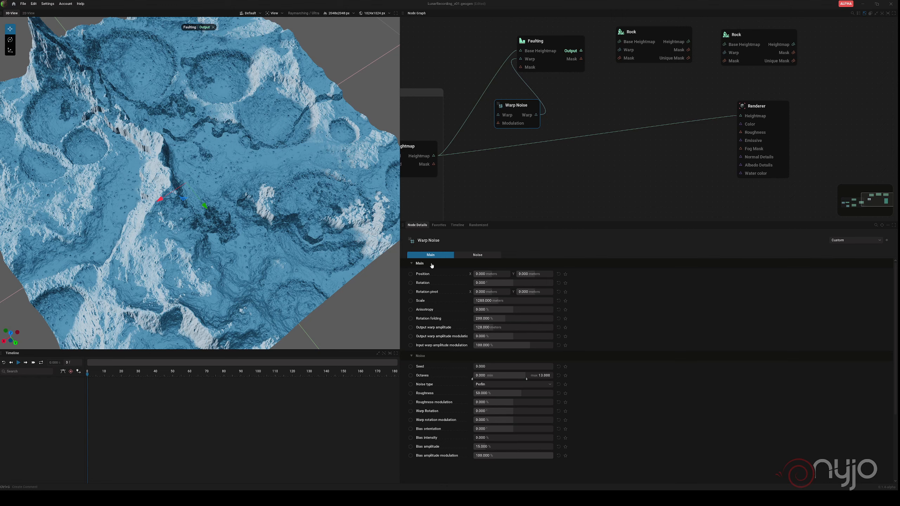
Set the Warp Noise node's noise type to Spiked and preview the Faulting output
{"action": "left_click", "coordinate": [527, 115]}
{"action": "left_click", "coordinate": [499, 386]}
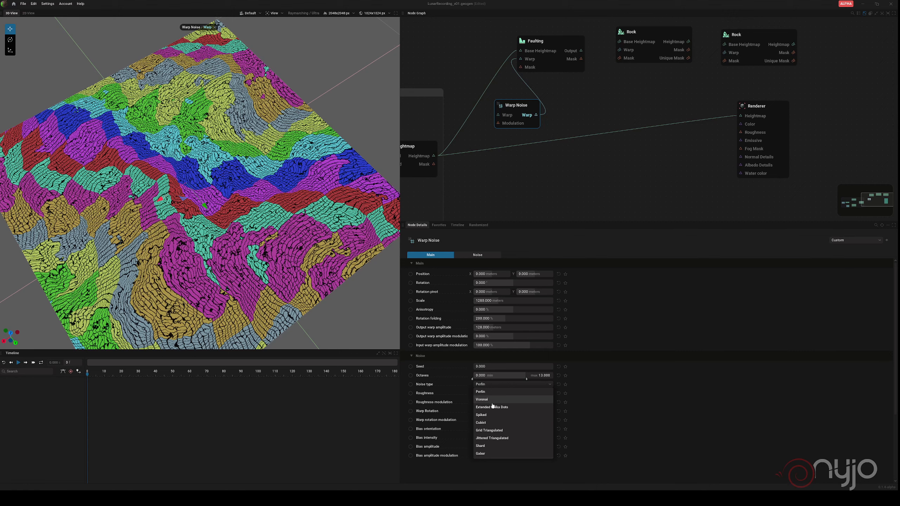
{"action": "left_click", "coordinate": [491, 417]}
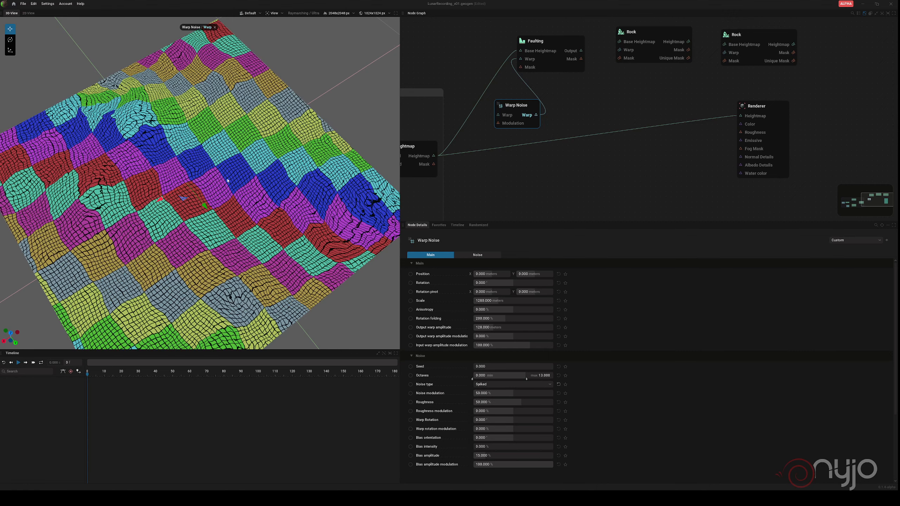
{"action": "left_click", "coordinate": [570, 51]}
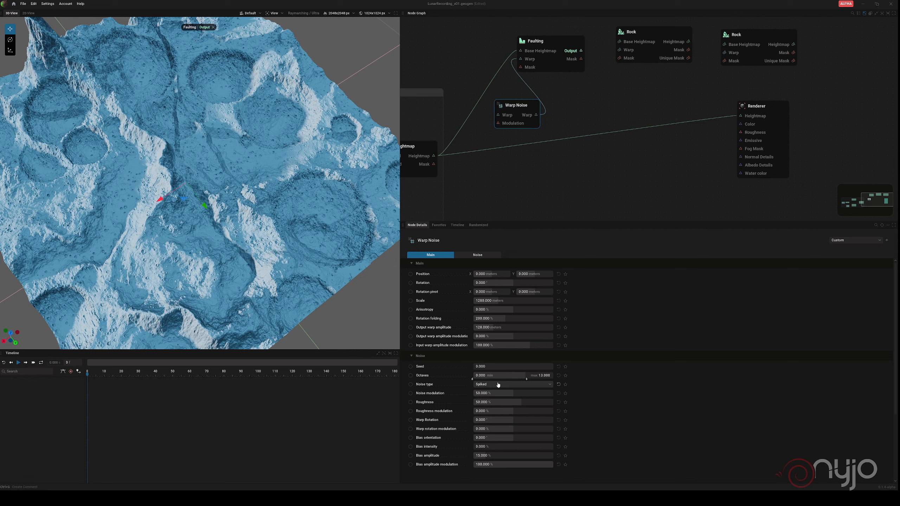
Connect the Faulting output to the first Rock node's base heightmap and set that Rock's grid size range to about 144–403
{"action": "left_click_drag", "start_coordinate": [565, 45], "coordinate": [620, 42]}
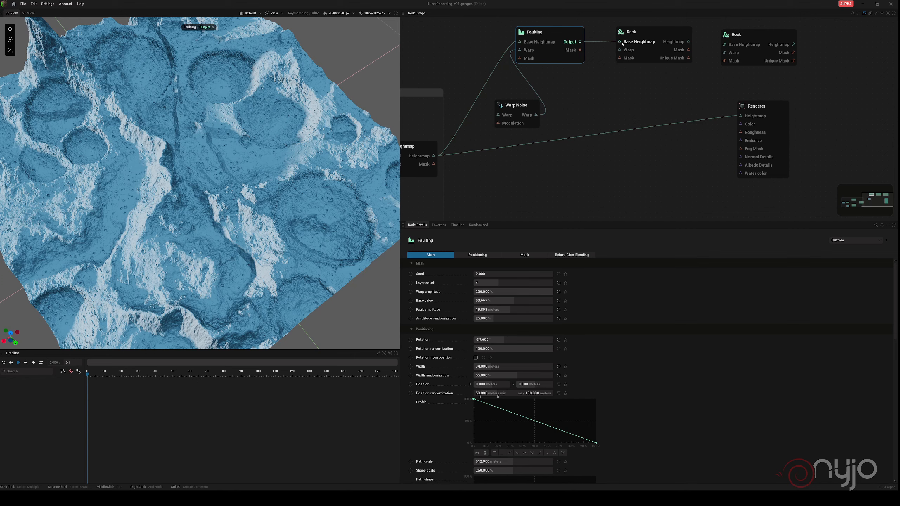
{"action": "left_click", "coordinate": [674, 43]}
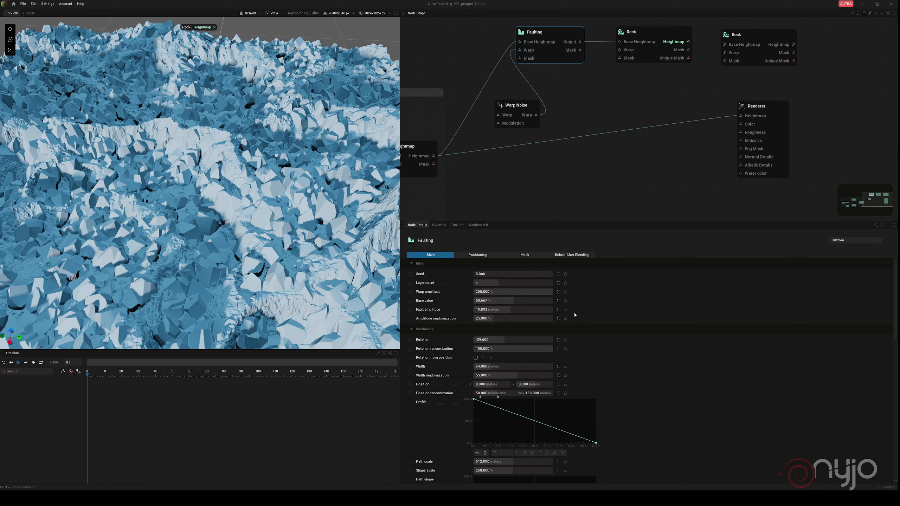
{"action": "left_click", "coordinate": [656, 36]}
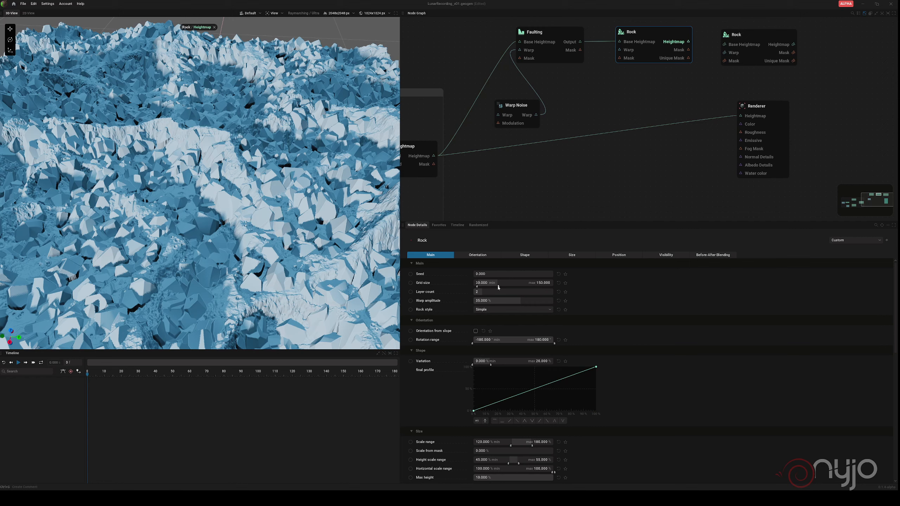
{"action": "left_click_drag", "start_coordinate": [498, 287], "coordinate": [539, 288]}
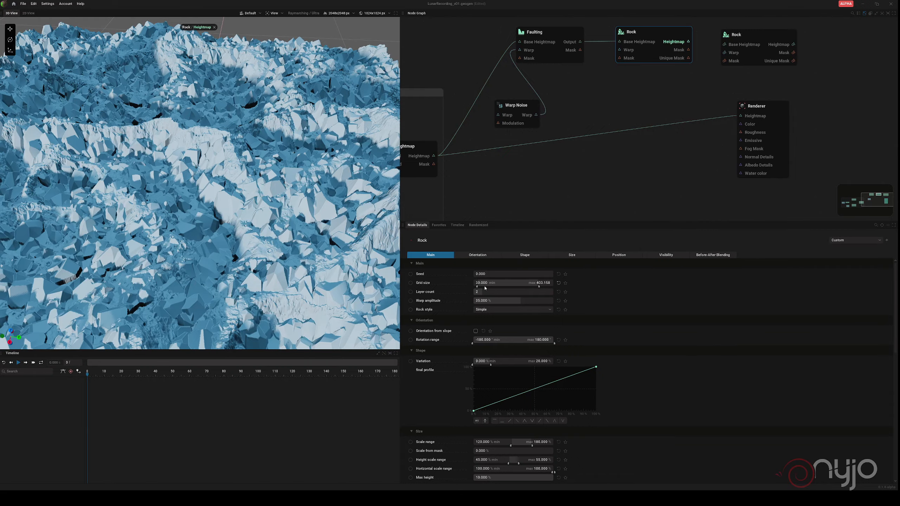
{"action": "left_click_drag", "start_coordinate": [477, 286], "coordinate": [495, 289]}
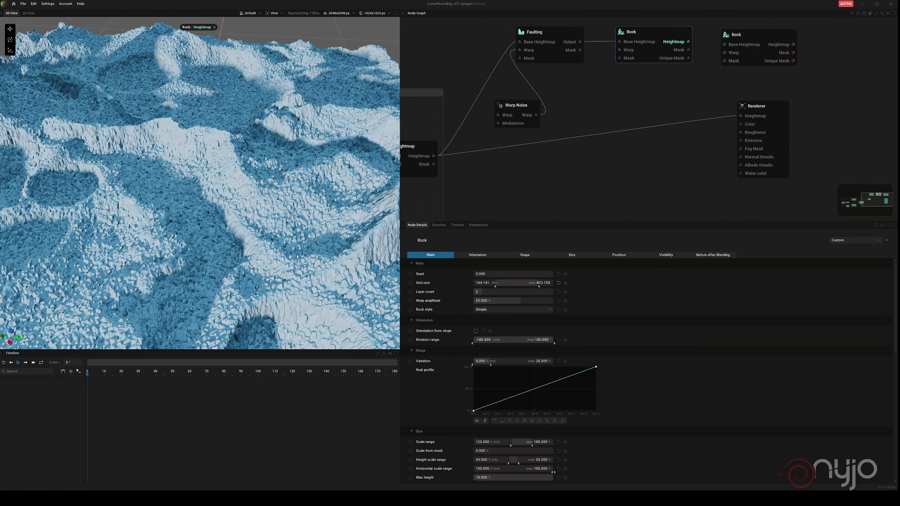
Set the first Rock node's style to Complex and its layer count to 9
{"action": "left_click", "coordinate": [494, 309]}
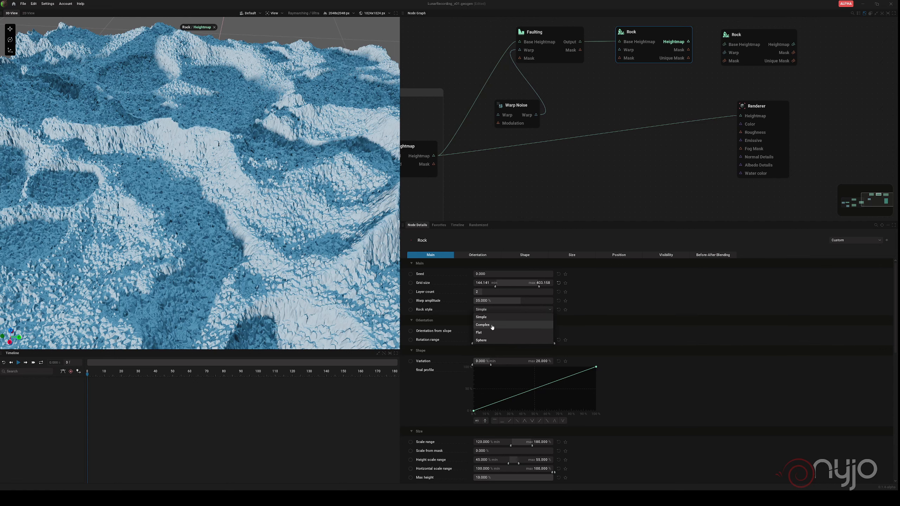
{"action": "left_click", "coordinate": [491, 329]}
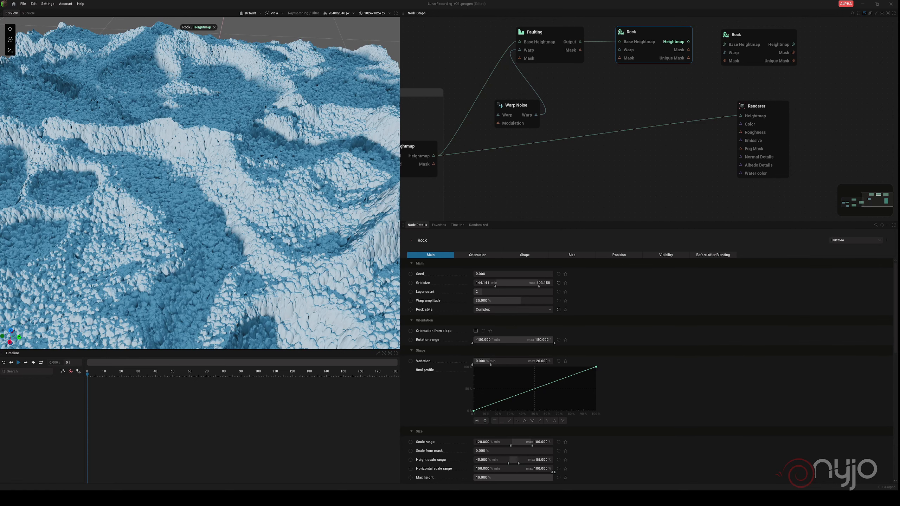
{"action": "left_click", "coordinate": [498, 293]}
{"action": "key", "text": "Return"}
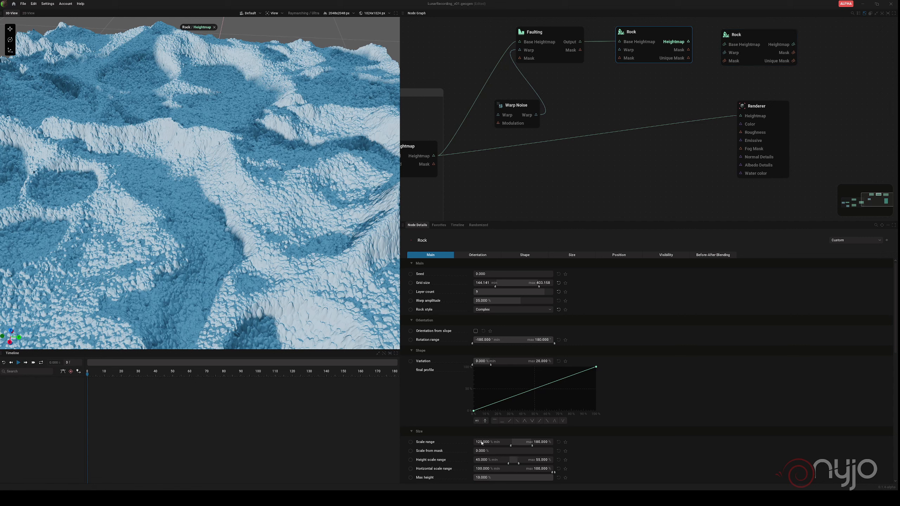
Set the first Rock node's scale range to a minimum of 8 % and a maximum of 45 %
{"action": "scroll", "coordinate": [496, 450], "scroll_direction": "down", "scroll_amount": 3}
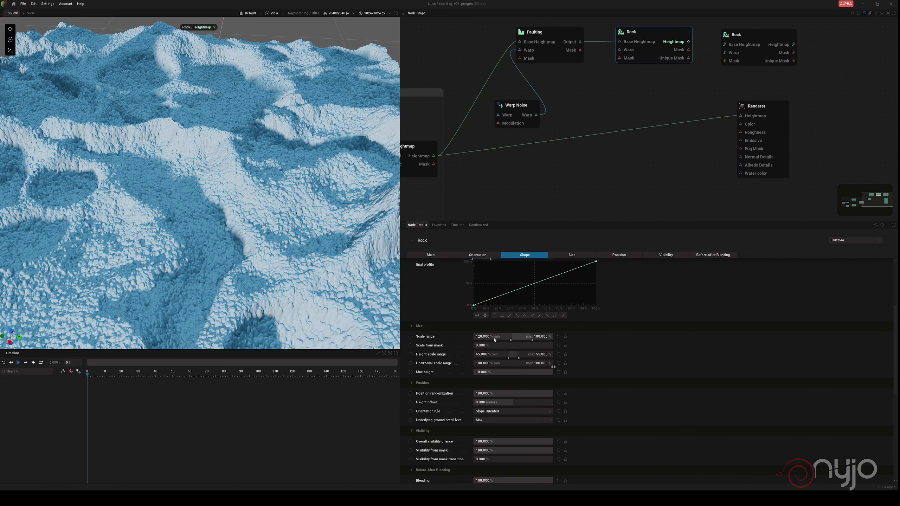
{"action": "double_click", "coordinate": [495, 338]}
{"action": "left_click_drag", "start_coordinate": [500, 338], "coordinate": [446, 337]}
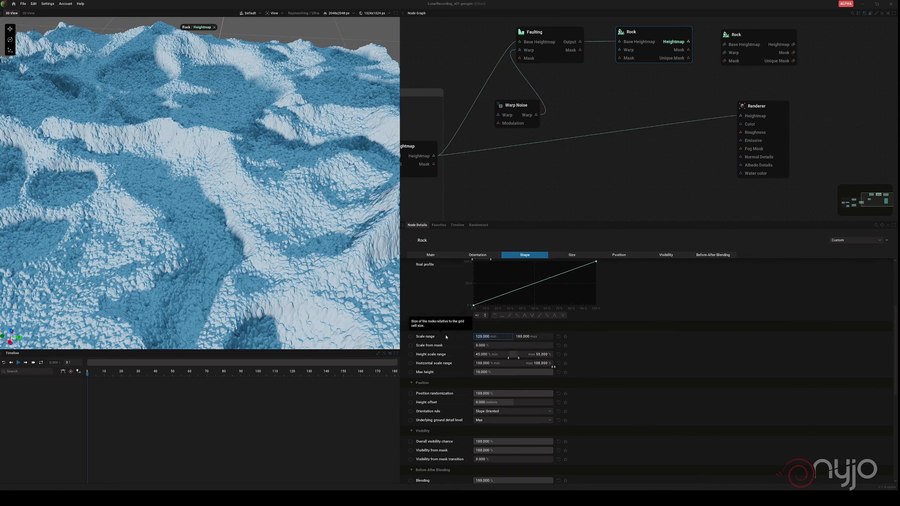
{"action": "type", "text": "8"}
{"action": "left_click", "coordinate": [546, 337]}
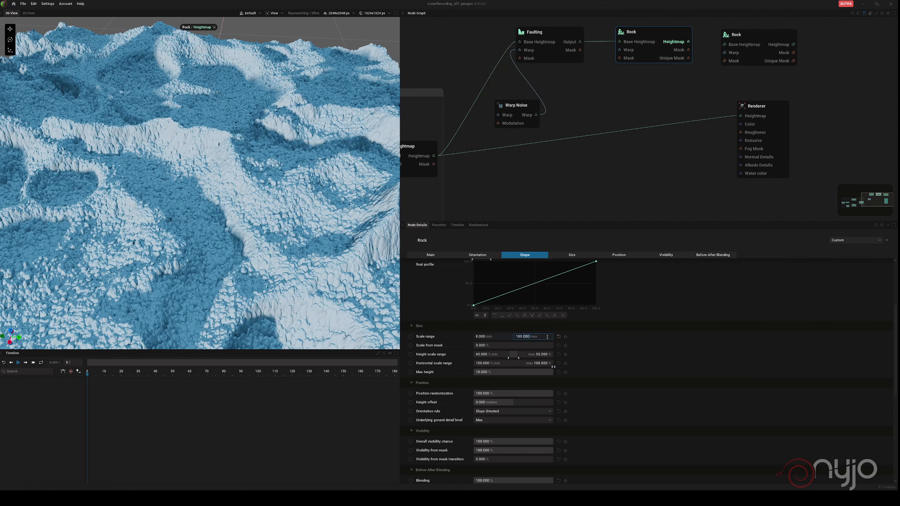
{"action": "type", "text": "45"}
{"action": "key", "text": "Return"}
{"action": "scroll", "coordinate": [103, 271], "scroll_direction": "up", "scroll_amount": 2}
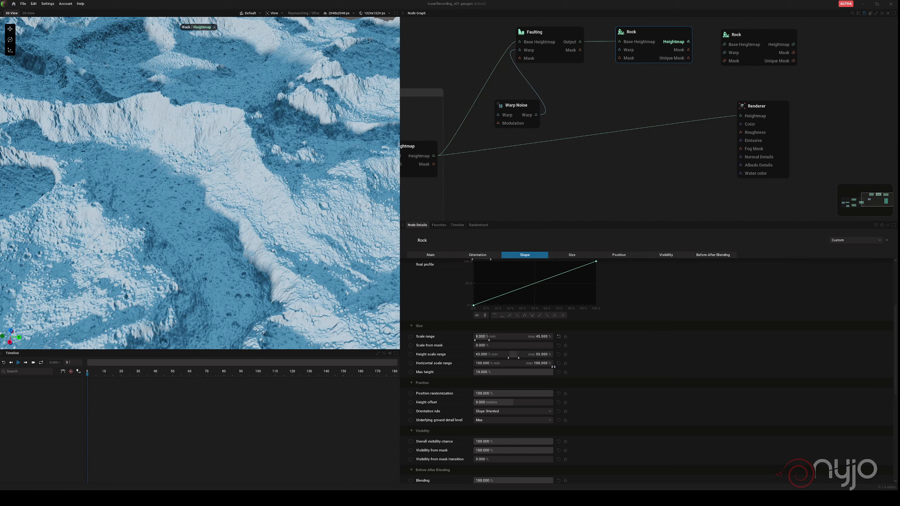
Save the project and connect the first Rock's heightmap to the second Rock node's base heightmap
{"action": "left_click", "coordinate": [25, 3]}
{"action": "left_click", "coordinate": [28, 43]}
{"action": "left_click_drag", "start_coordinate": [688, 41], "coordinate": [746, 36]}
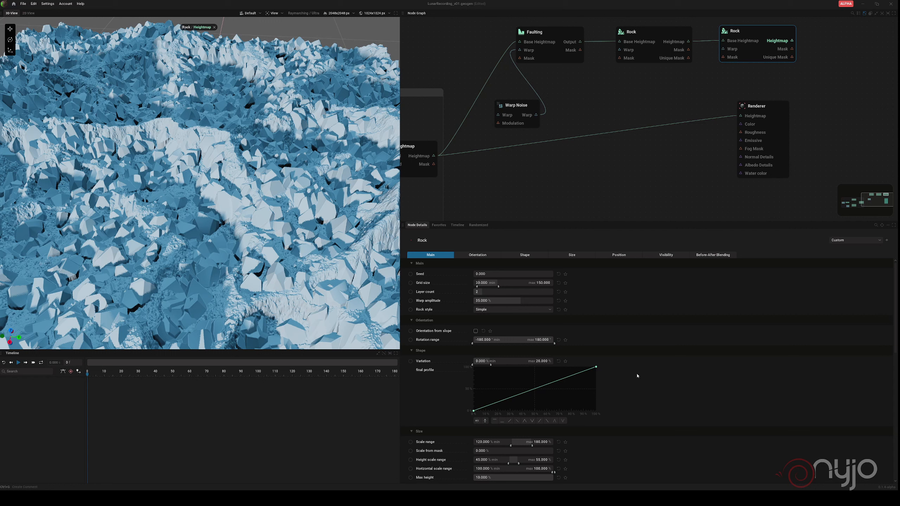
Give the second Rock node 5 layers in Complex style, oriented from slope, with a maximum shape variation of about 92 %
{"action": "left_click", "coordinate": [481, 291]}
{"action": "type", "text": "5"}
{"action": "key", "text": "Return"}
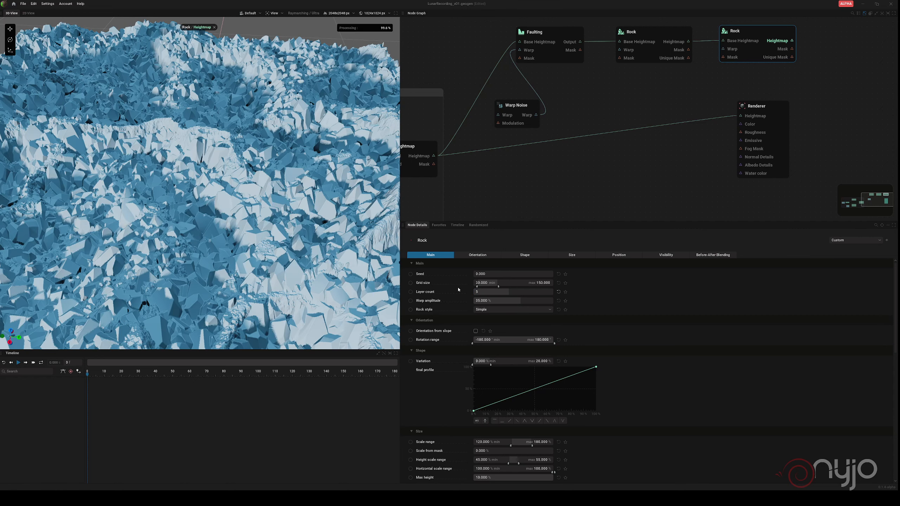
{"action": "left_click", "coordinate": [494, 311]}
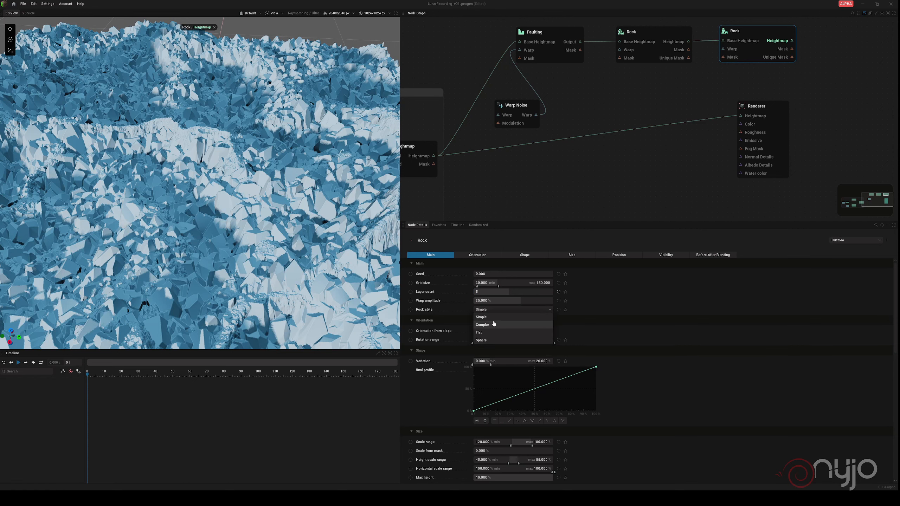
{"action": "left_click", "coordinate": [492, 327]}
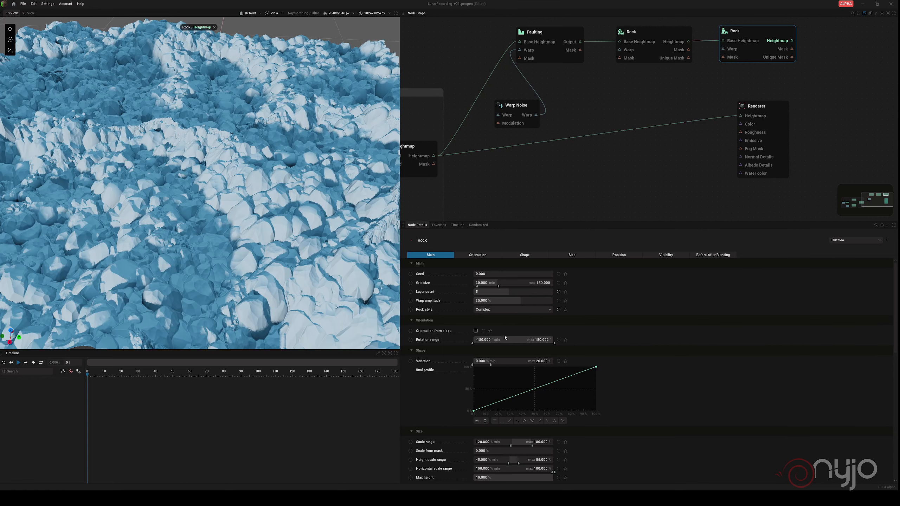
{"action": "left_click", "coordinate": [476, 331]}
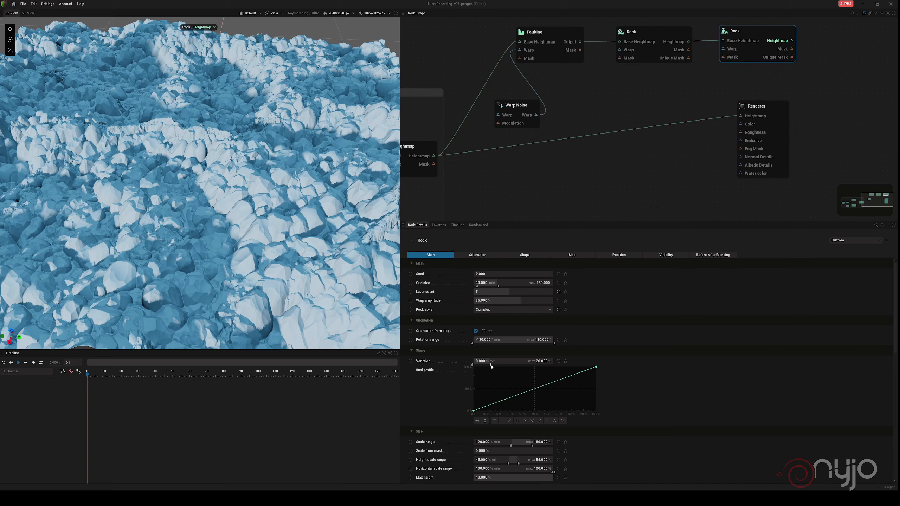
{"action": "left_click_drag", "start_coordinate": [491, 366], "coordinate": [550, 365]}
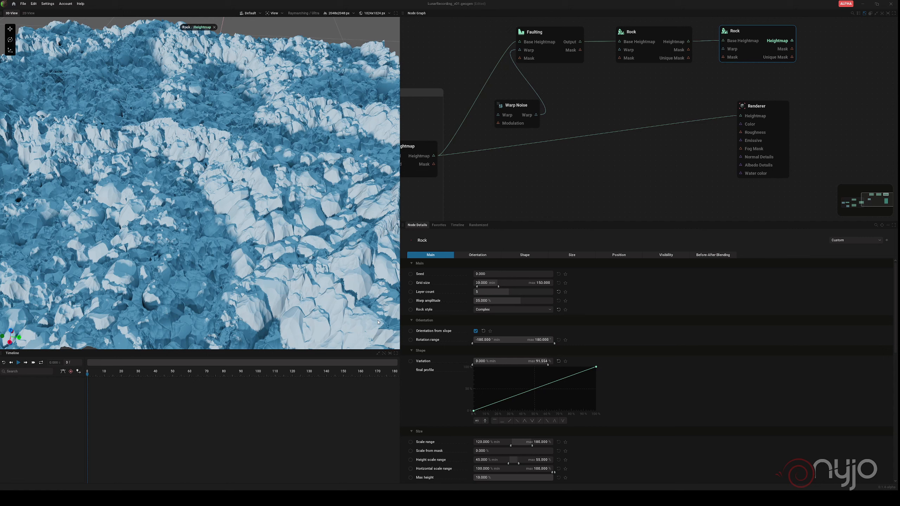
Set the second Rock's scale range to 15–70 % and its minimum height scale to about 34 %
{"action": "left_click", "coordinate": [502, 443]}
{"action": "type", "text": "15"}
{"action": "key", "text": "Return"}
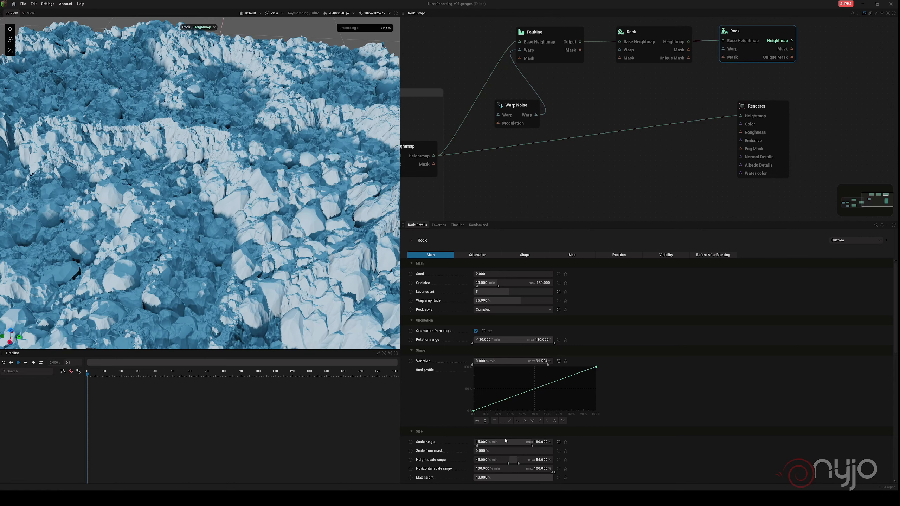
{"action": "left_click", "coordinate": [548, 441]}
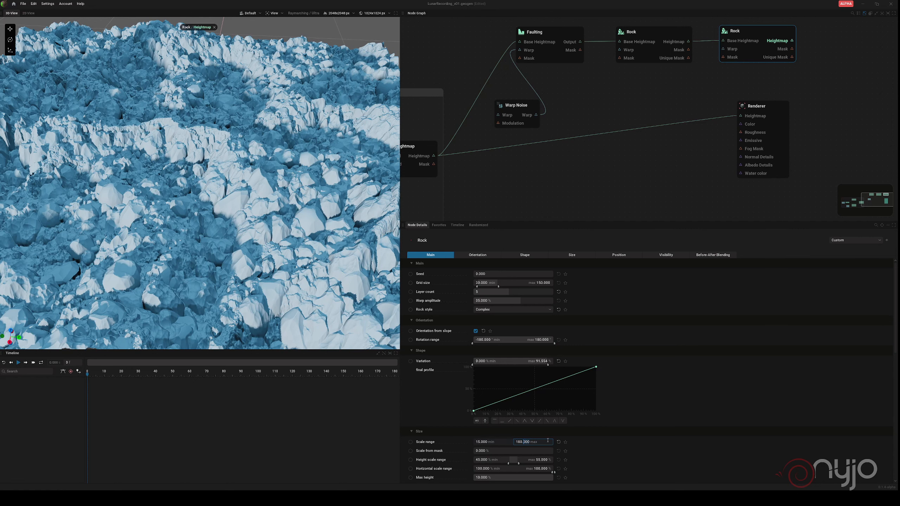
{"action": "type", "text": "70"}
{"action": "key", "text": "Return"}
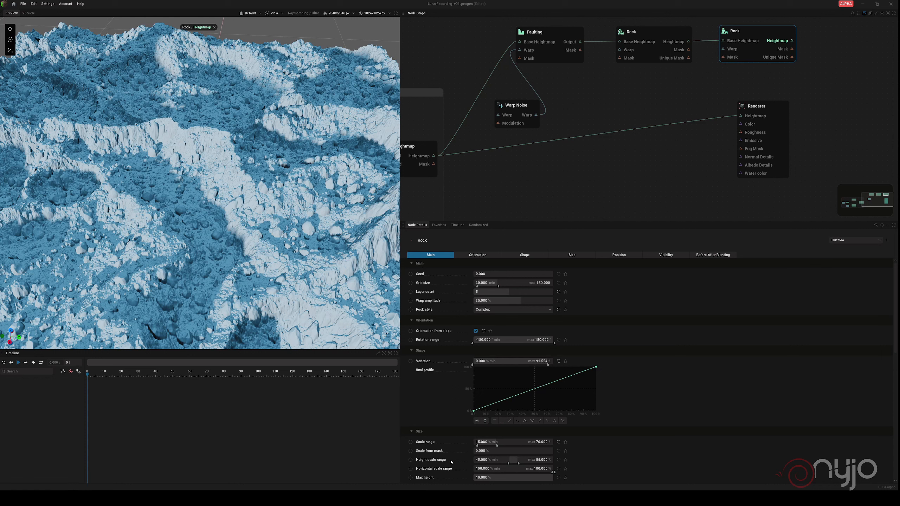
{"action": "mouse_move", "coordinate": [451, 462]}
{"action": "left_click_drag", "start_coordinate": [509, 465], "coordinate": [501, 464]}
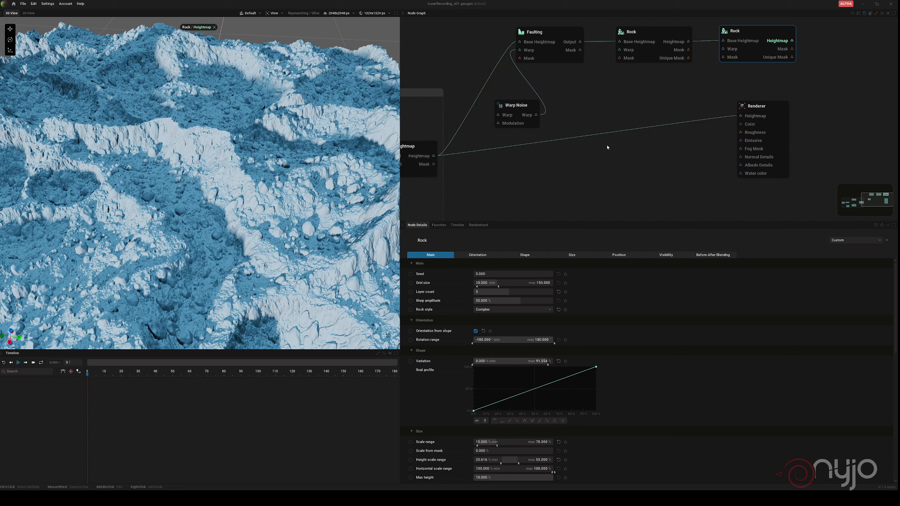
Add a Blend Heightmap node and place it after the second Rock node, in line with the chain
{"action": "left_click", "coordinate": [556, 161]}
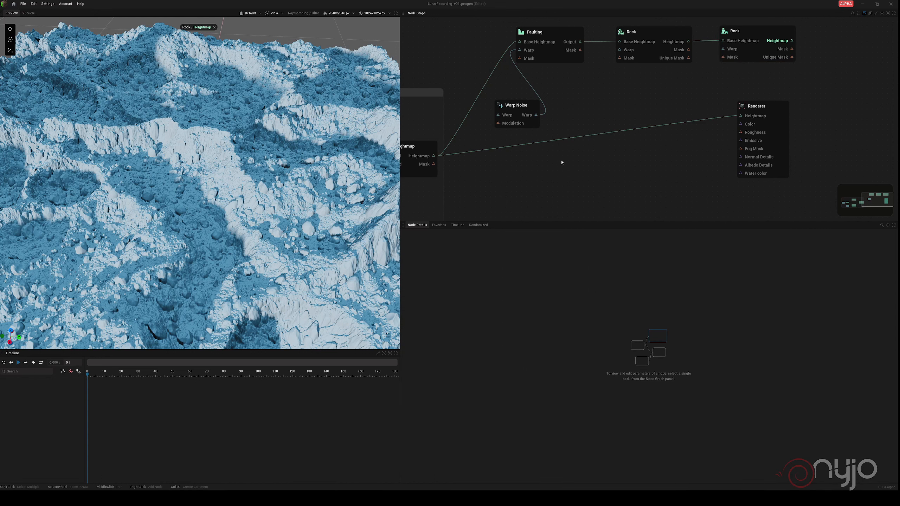
{"action": "middle_click_drag", "start_coordinate": [634, 98], "coordinate": [567, 130]}
{"action": "key", "text": "ctrl+z"}
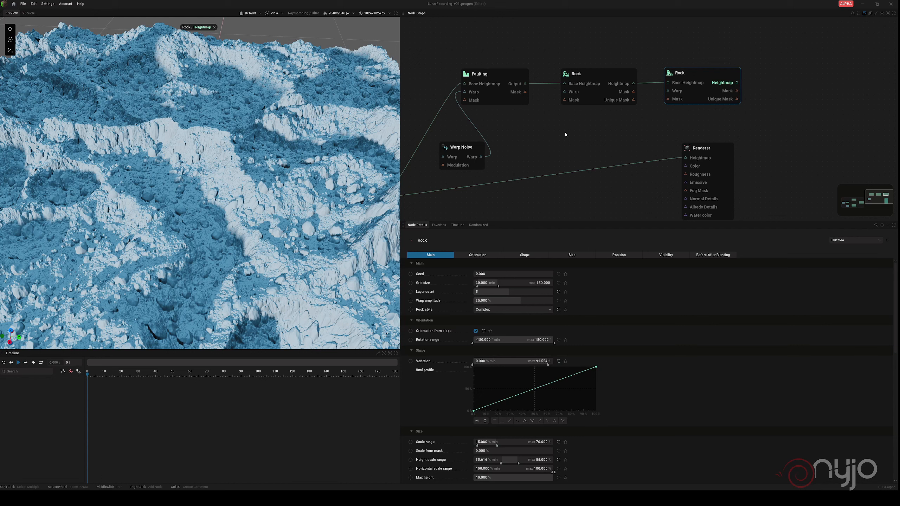
{"action": "right_click", "coordinate": [566, 135]}
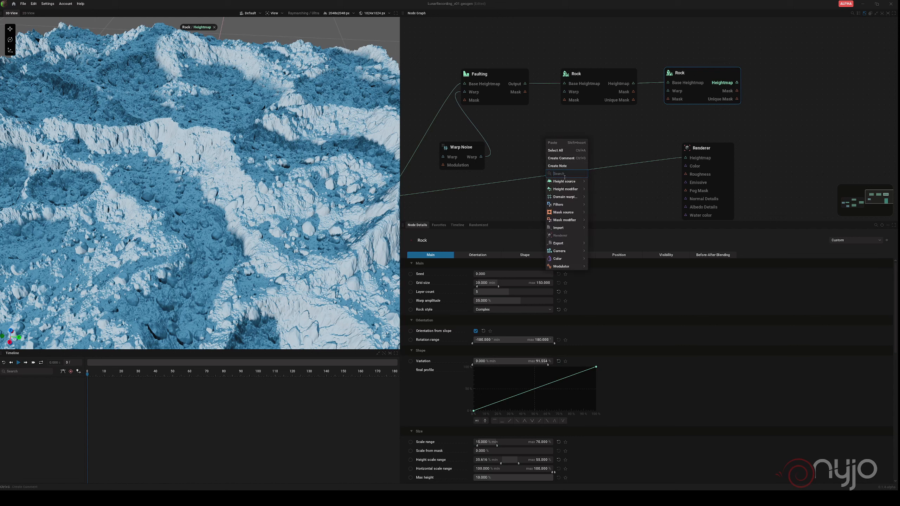
{"action": "type", "text": "blen"}
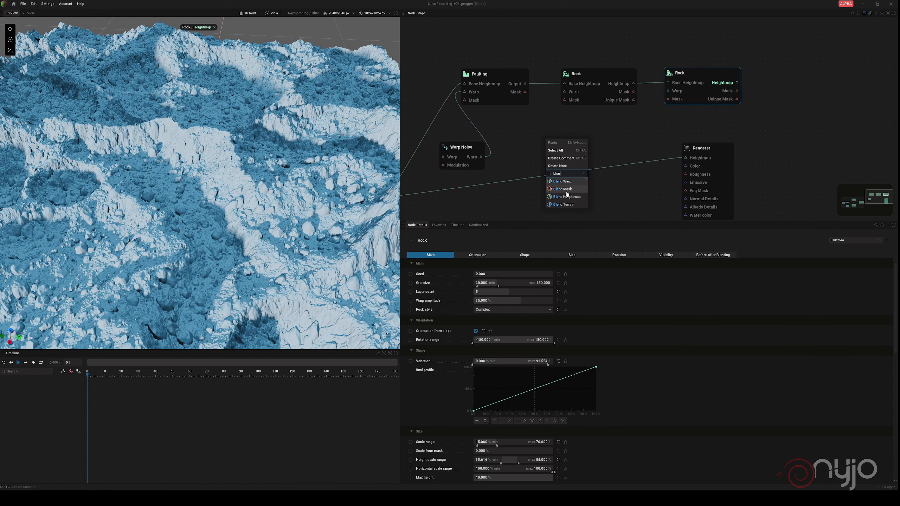
{"action": "left_click", "coordinate": [566, 196]}
{"action": "left_click_drag", "start_coordinate": [575, 146], "coordinate": [814, 75]}
Move the Renderer node well beyond the new Blend Heightmap node to free up space in the graph
{"action": "left_click_drag", "start_coordinate": [692, 145], "coordinate": [773, 166]}
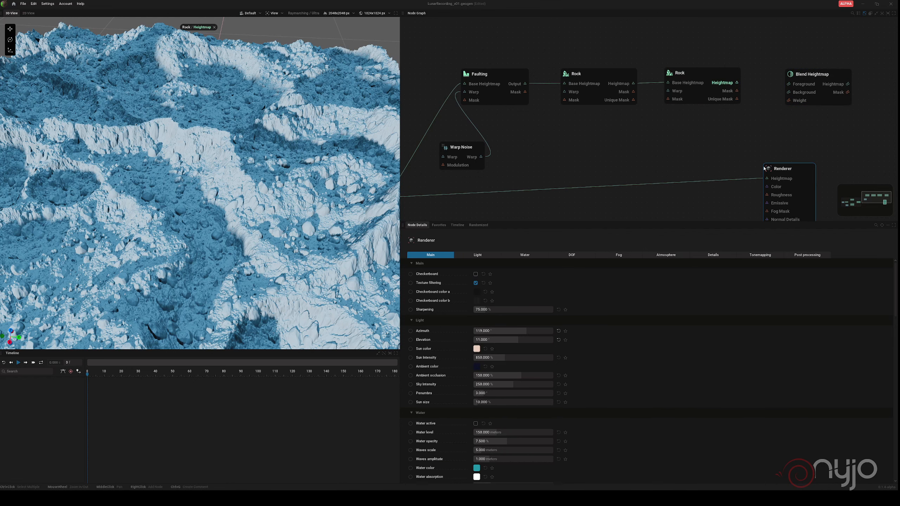
{"action": "scroll", "coordinate": [705, 121], "scroll_direction": "down", "scroll_amount": 3}
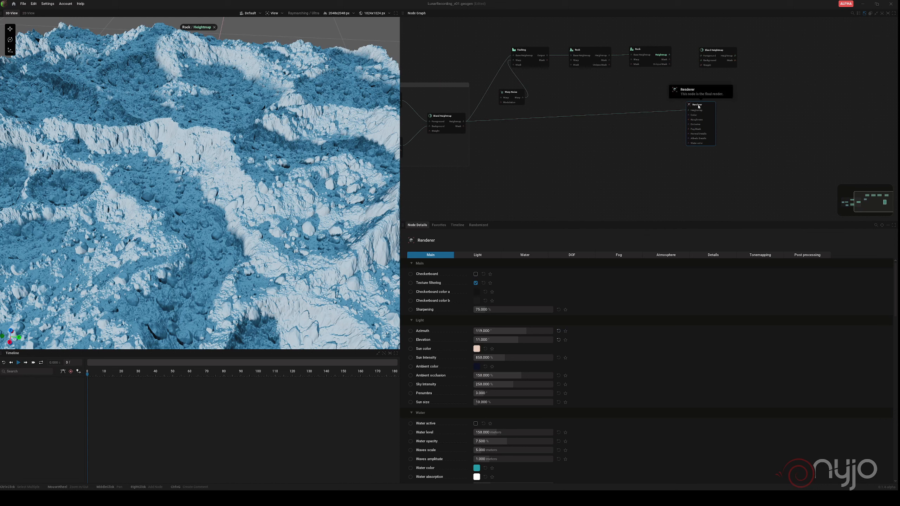
{"action": "left_click_drag", "start_coordinate": [698, 107], "coordinate": [840, 118]}
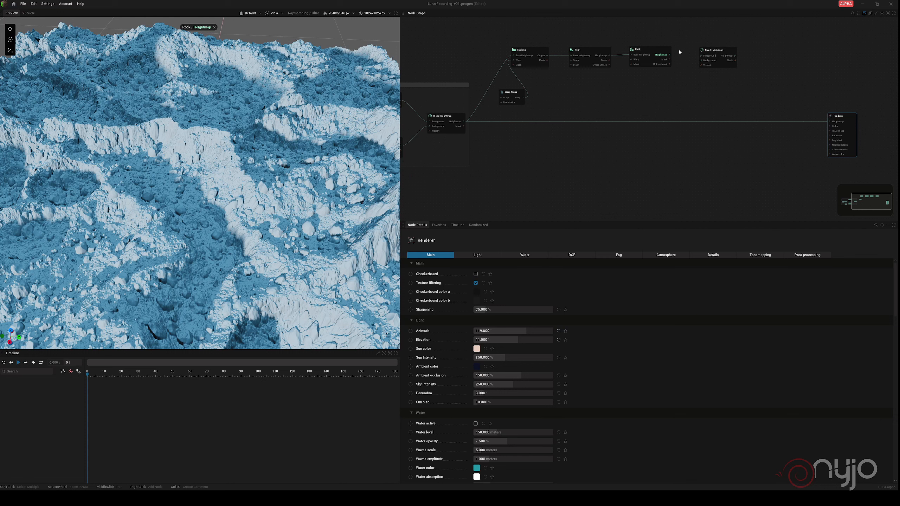
Blend the second Rock's heightmap as foreground over the crater blend's heightmap as background, and preview the blended heightmap
{"action": "left_click_drag", "start_coordinate": [668, 55], "coordinate": [701, 56]}
{"action": "left_click_drag", "start_coordinate": [463, 122], "coordinate": [717, 53]}
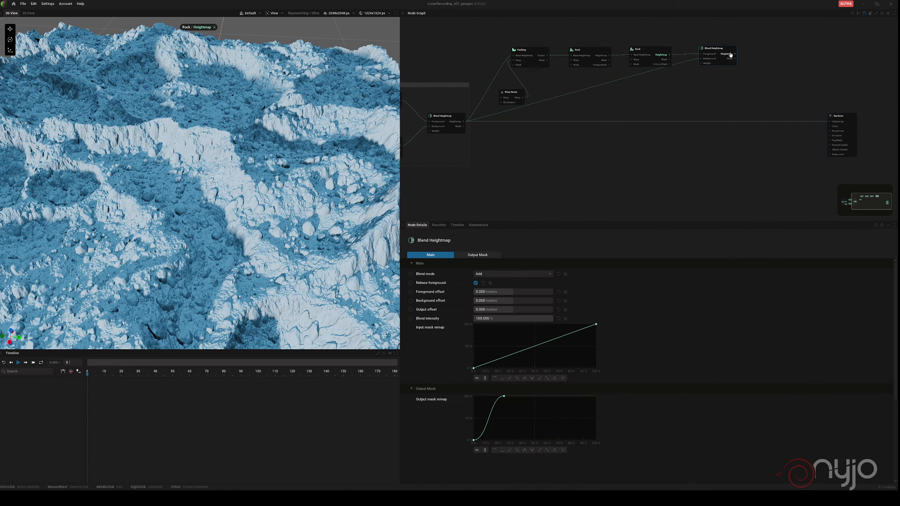
{"action": "left_click", "coordinate": [731, 56]}
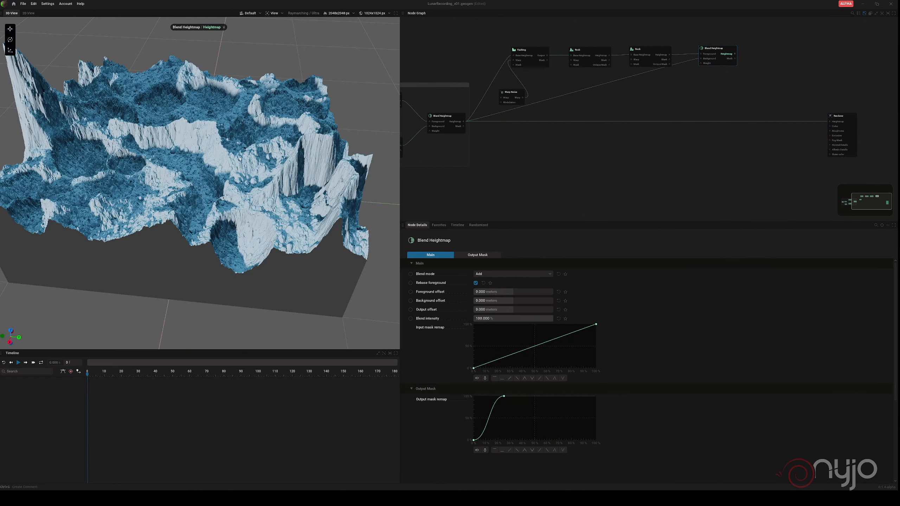
{"action": "middle_click_drag", "start_coordinate": [240, 160], "coordinate": [223, 170]}
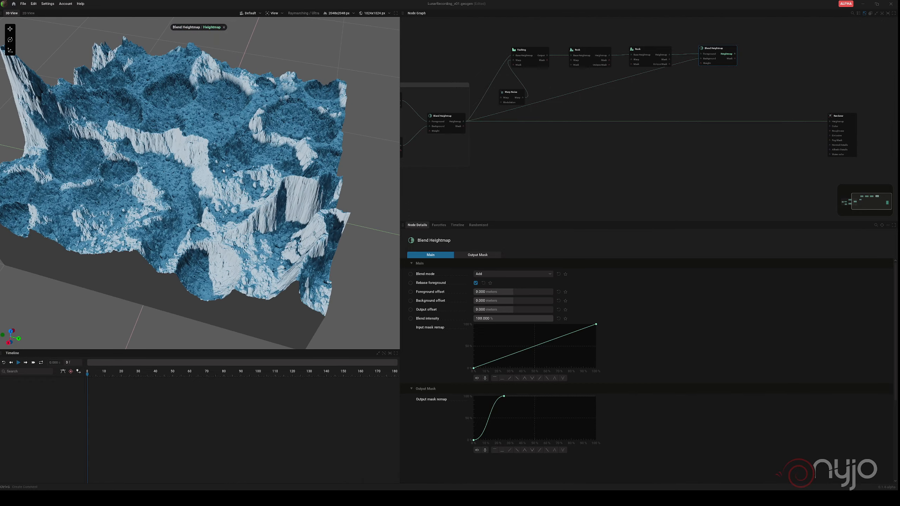
Change the Blend Heightmap's blend mode to Maximum and inspect the terrain from another angle
{"action": "scroll", "coordinate": [223, 171], "scroll_direction": "up", "scroll_amount": 3}
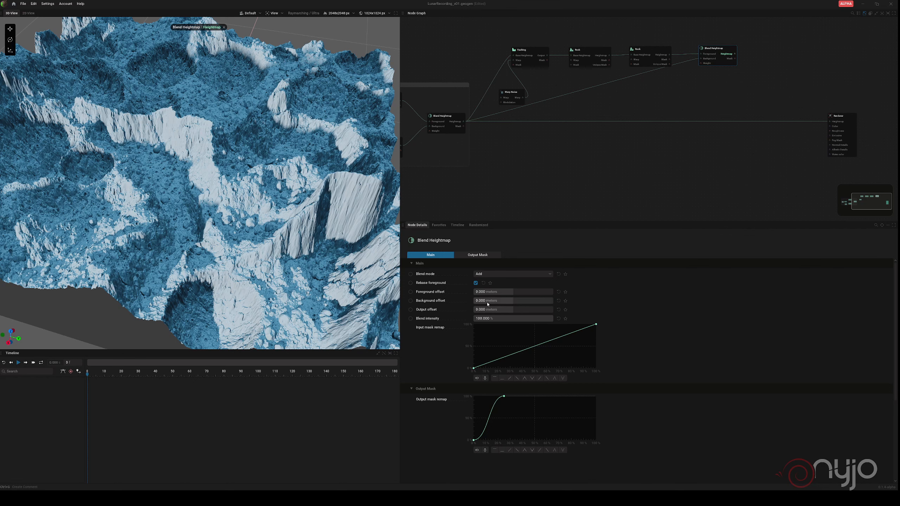
{"action": "left_click", "coordinate": [502, 275]}
{"action": "left_click", "coordinate": [492, 319]}
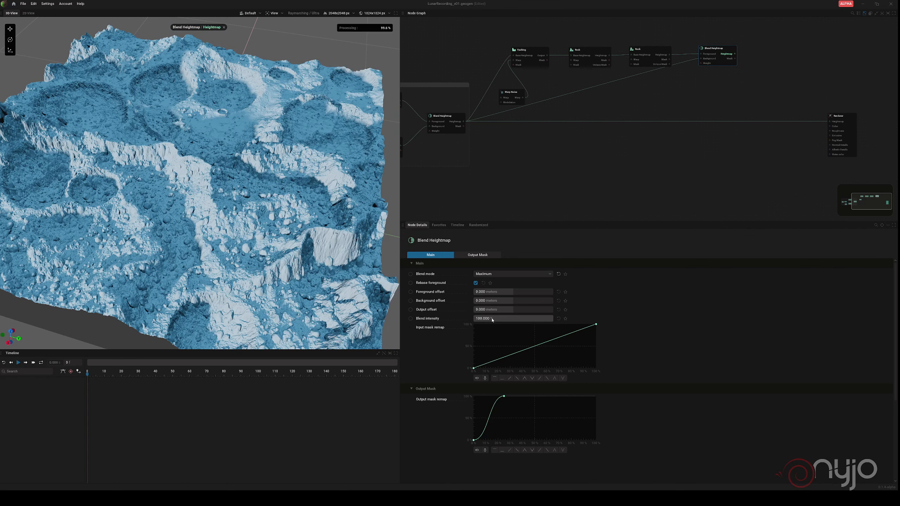
{"action": "left_click_drag", "start_coordinate": [196, 233], "coordinate": [98, 144]}
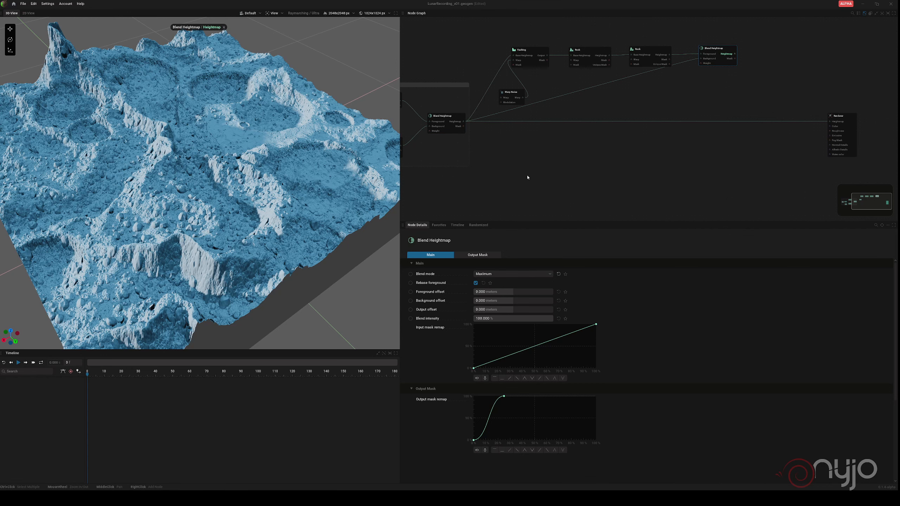
Wrap the Faulting, Warp Noise and both Rock nodes in a comment titled "Details, breaking and rocks" and save the project
{"action": "left_click_drag", "start_coordinate": [479, 33], "coordinate": [681, 111]}
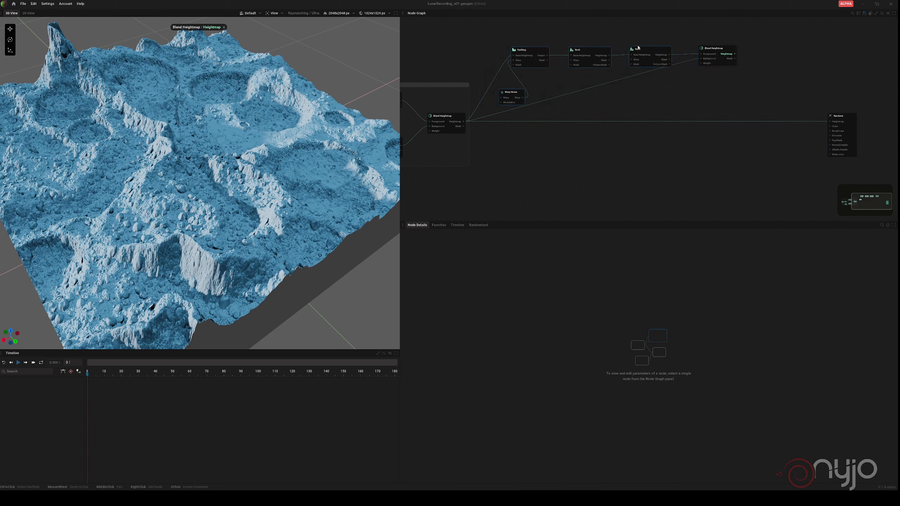
{"action": "key", "text": "ctrl+g"}
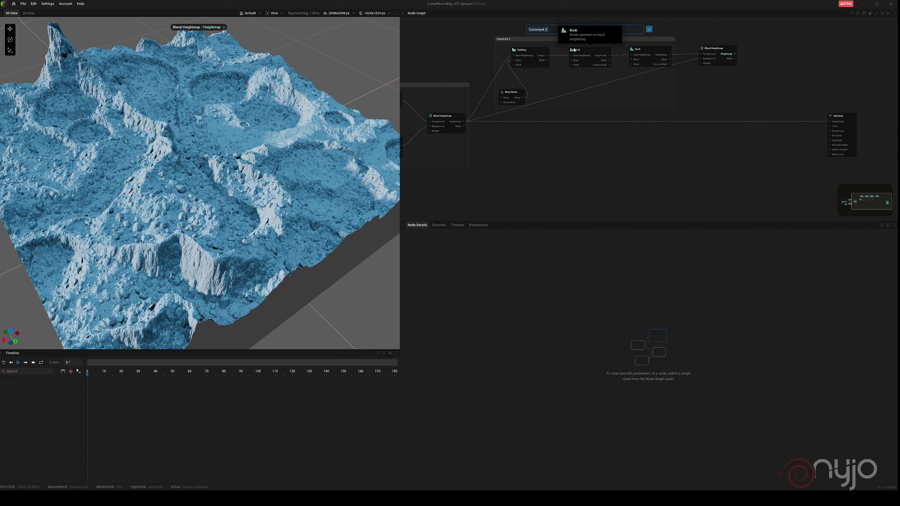
{"action": "type", "text": "Details, breaking and rocks"}
{"action": "key", "text": "Return"}
{"action": "left_click", "coordinate": [23, 3]}
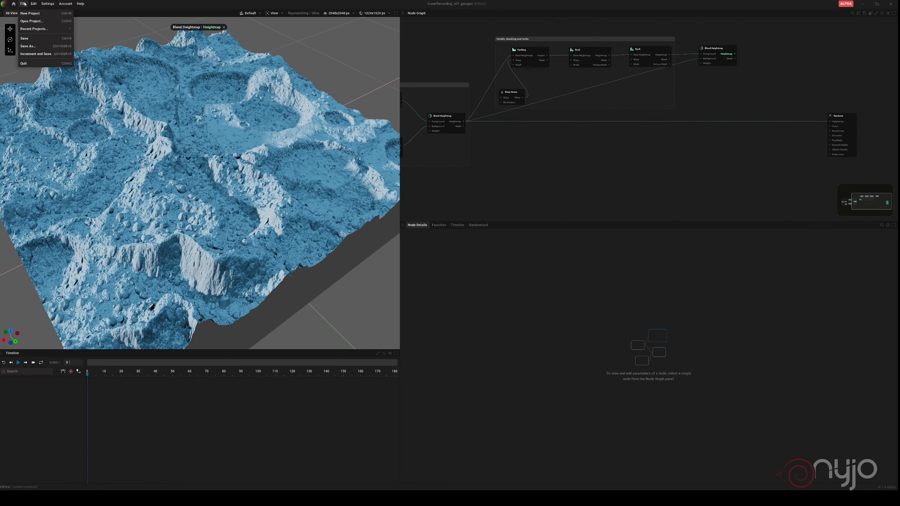
{"action": "left_click", "coordinate": [32, 39]}
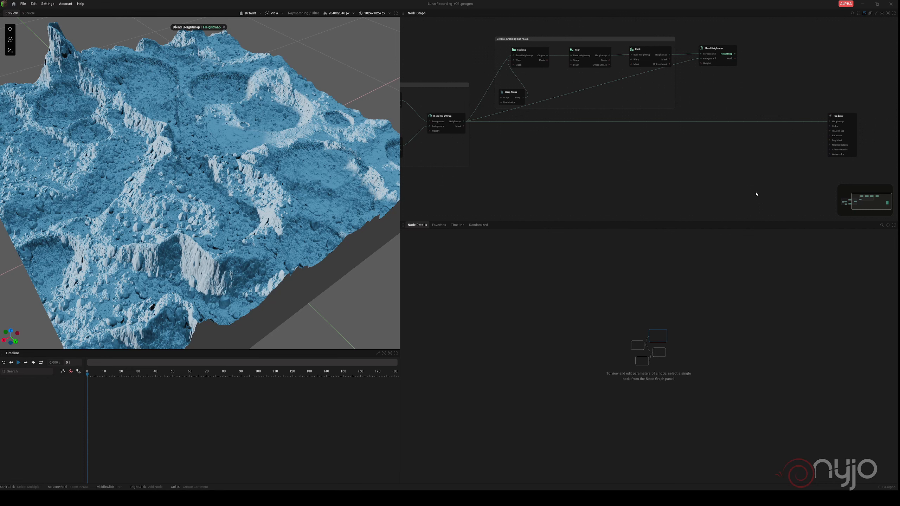
Add a Mask Noise node below the last Blend Heightmap, connect its mask to the blend's weight input, and preview the mask
{"action": "left_click_drag", "start_coordinate": [717, 52], "coordinate": [723, 50]}
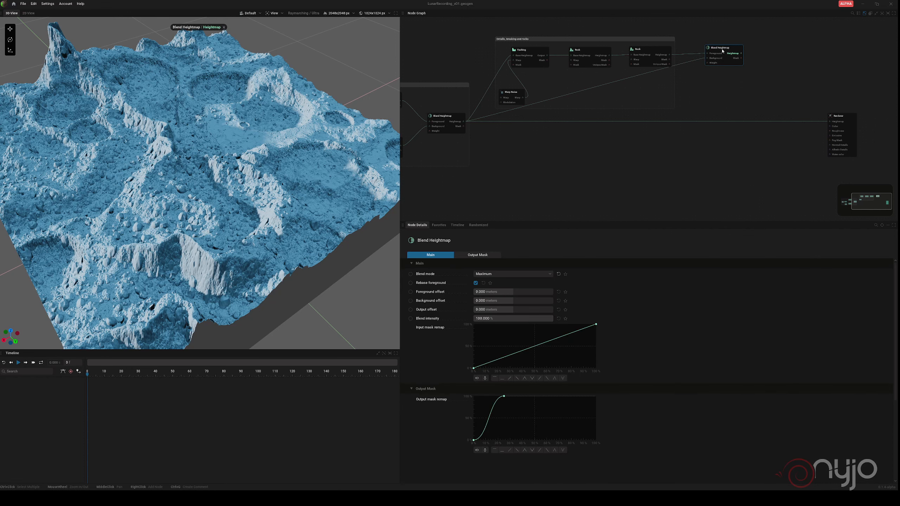
{"action": "right_click", "coordinate": [691, 102]}
{"action": "type", "text": "mask noi"}
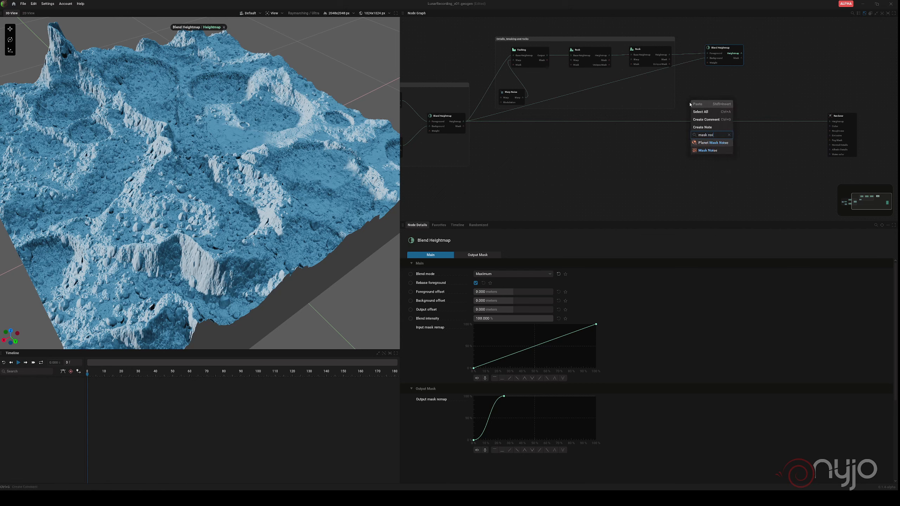
{"action": "left_click", "coordinate": [709, 151]}
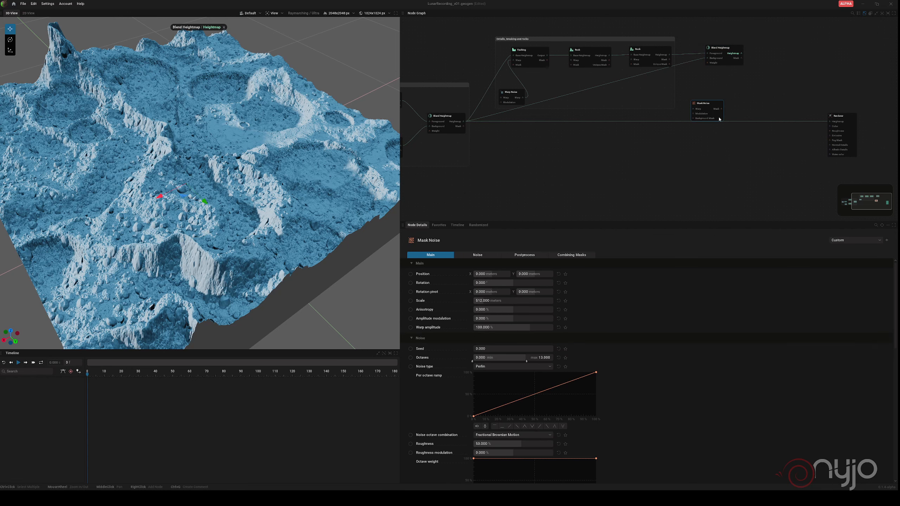
{"action": "left_click_drag", "start_coordinate": [697, 101], "coordinate": [705, 67]}
{"action": "left_click", "coordinate": [702, 94]}
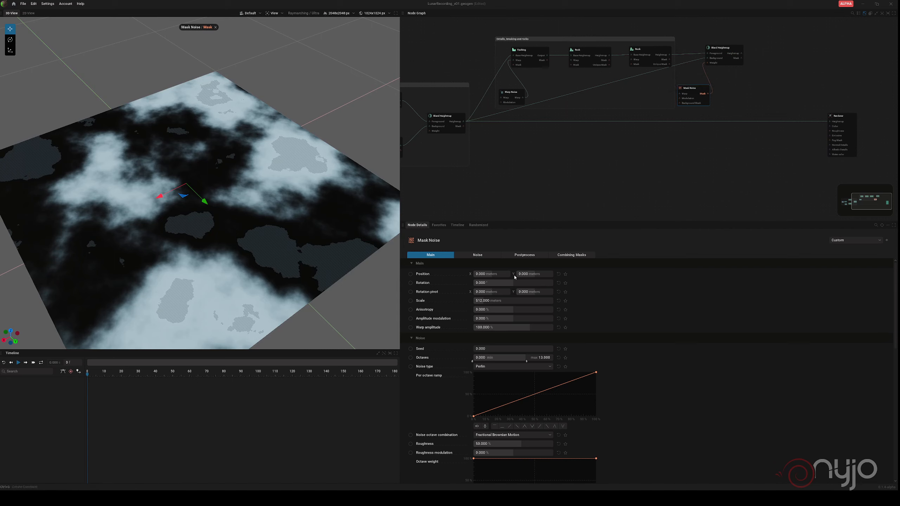
Set the Mask Noise scale to 150 m and anisotropy to about -31 %, lower its per octave ramp's middle, and preview the blended heightmap
{"action": "double_click", "coordinate": [492, 300]}
{"action": "type", "text": "150"}
{"action": "key", "text": "Return"}
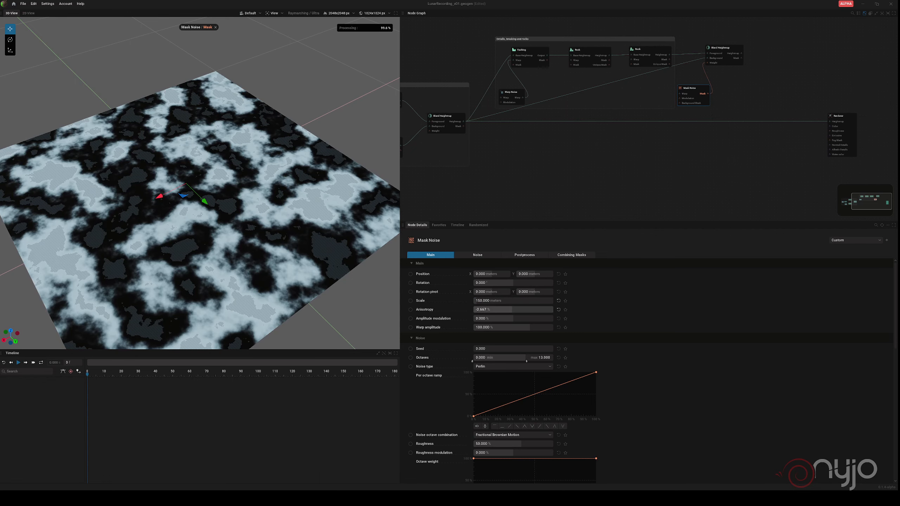
{"action": "left_click_drag", "start_coordinate": [505, 310], "coordinate": [492, 310]}
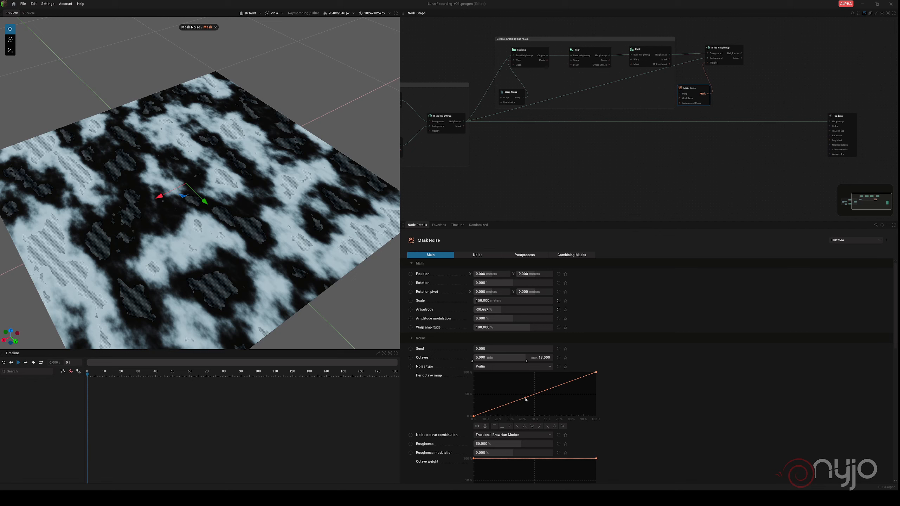
{"action": "left_click_drag", "start_coordinate": [526, 399], "coordinate": [536, 405]}
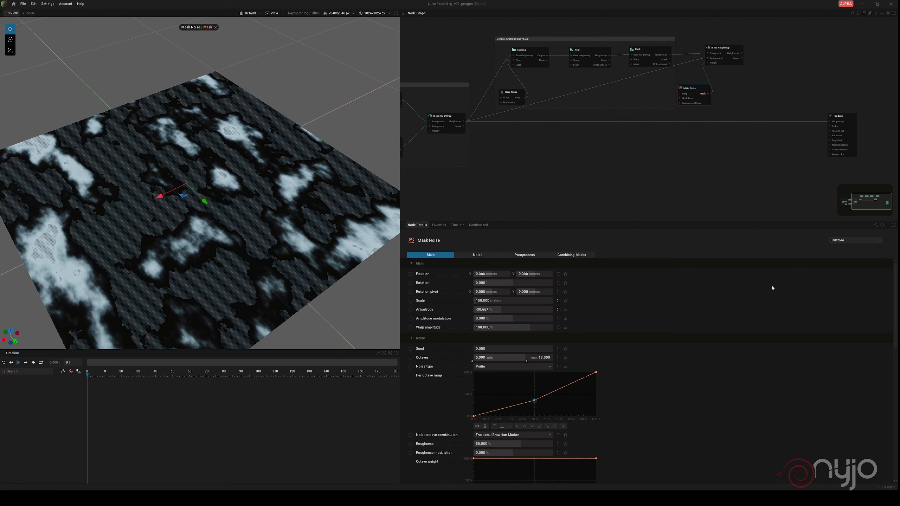
{"action": "left_click", "coordinate": [734, 53]}
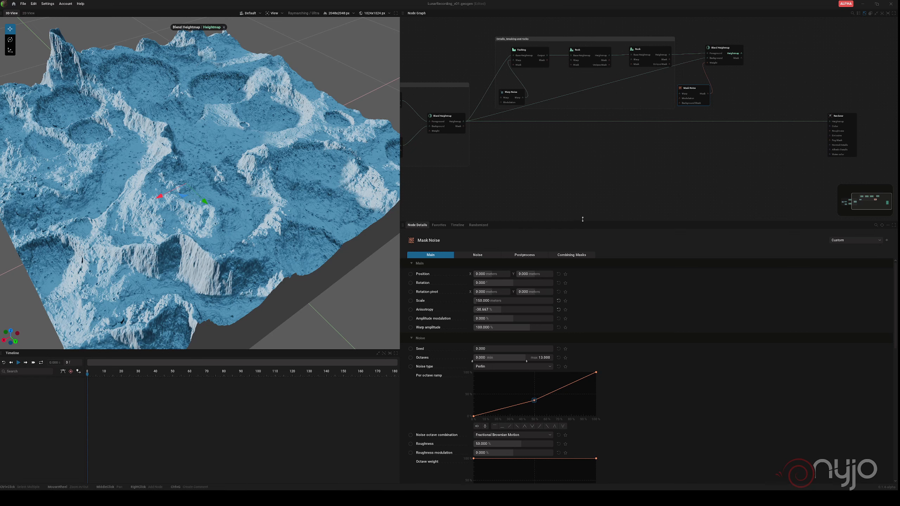
Add a Fast Erosion node after the last Blend Heightmap, feed it the blended heightmap, and preview the eroded terrain up close
{"action": "left_click", "coordinate": [760, 71]}
{"action": "right_click", "coordinate": [773, 65]}
{"action": "type", "text": "fast"}
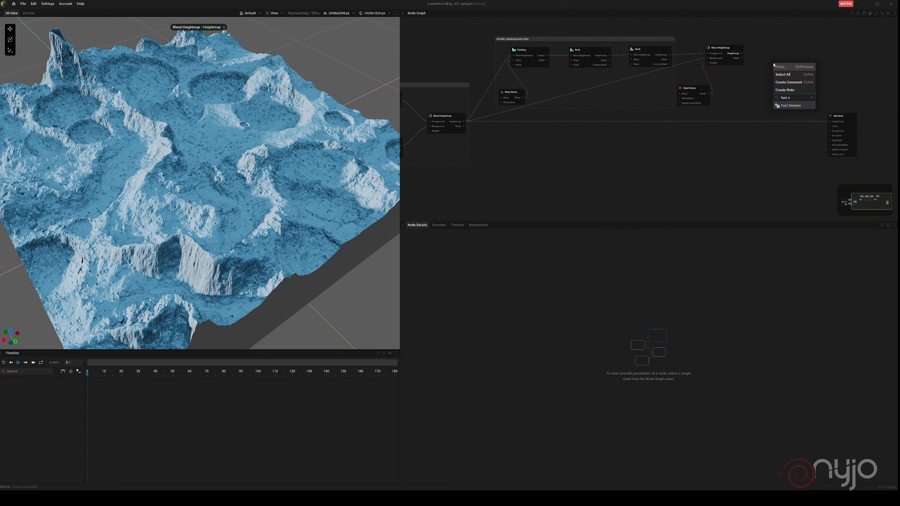
{"action": "type", "text": " e"}
{"action": "left_click", "coordinate": [790, 105]}
{"action": "mouse_move", "coordinate": [782, 65]}
{"action": "left_mouse_down"}
{"action": "mouse_move", "coordinate": [782, 47]}
{"action": "mouse_move", "coordinate": [748, 54]}
{"action": "mouse_move", "coordinate": [773, 52]}
{"action": "left_mouse_up"}
{"action": "left_click", "coordinate": [797, 52]}
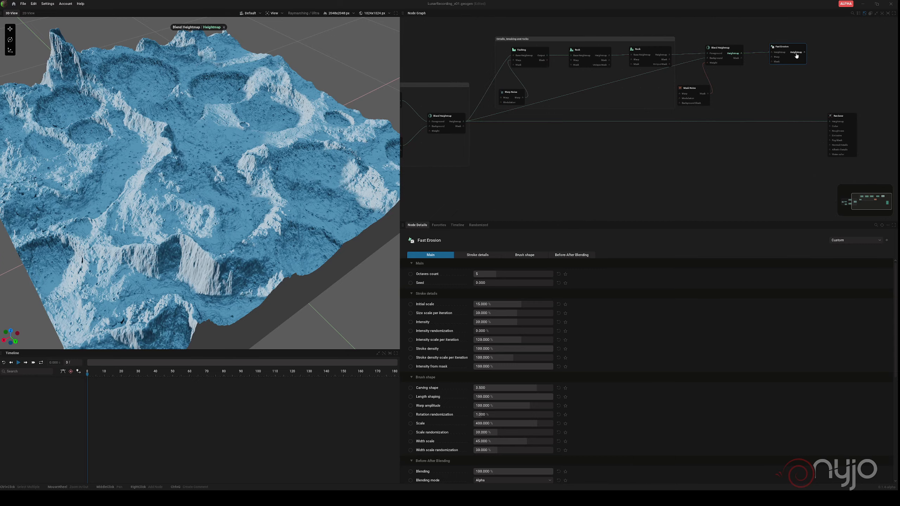
{"action": "middle_click_drag", "start_coordinate": [99, 219], "coordinate": [351, 123]}
{"action": "scroll", "coordinate": [303, 201], "scroll_direction": "up", "scroll_amount": 3}
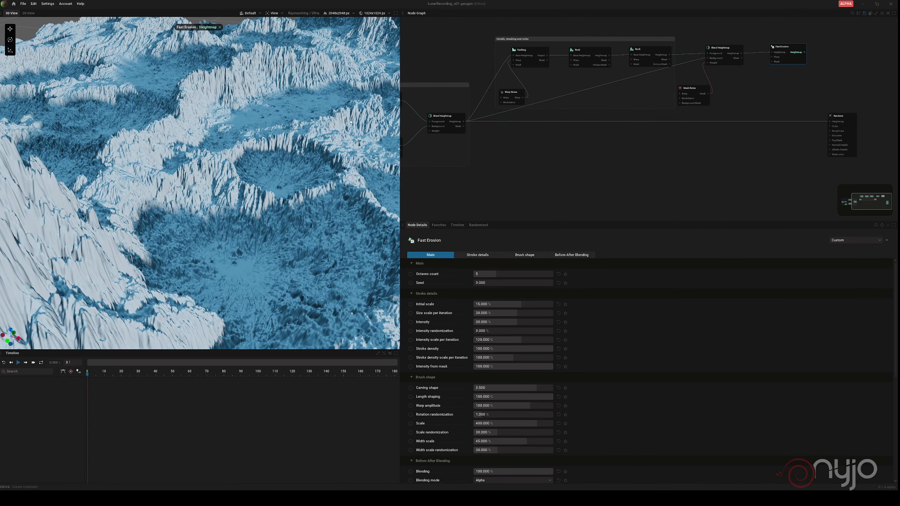
Set the Fast Erosion's octaves count to 4 and its intensity randomization to 35 %
{"action": "left_click", "coordinate": [496, 274]}
{"action": "type", "text": "4"}
{"action": "key", "text": "Return"}
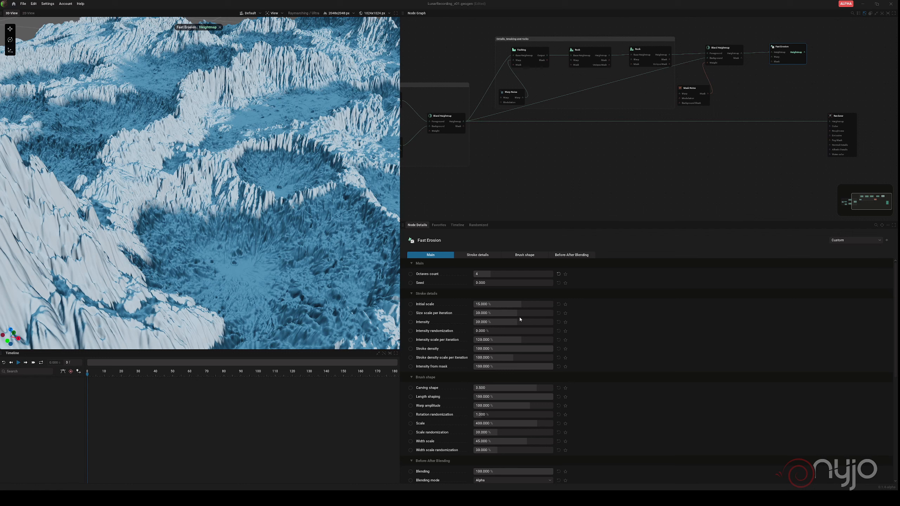
{"action": "left_click", "coordinate": [495, 330]}
{"action": "type", "text": "35"}
{"action": "key", "text": "Return"}
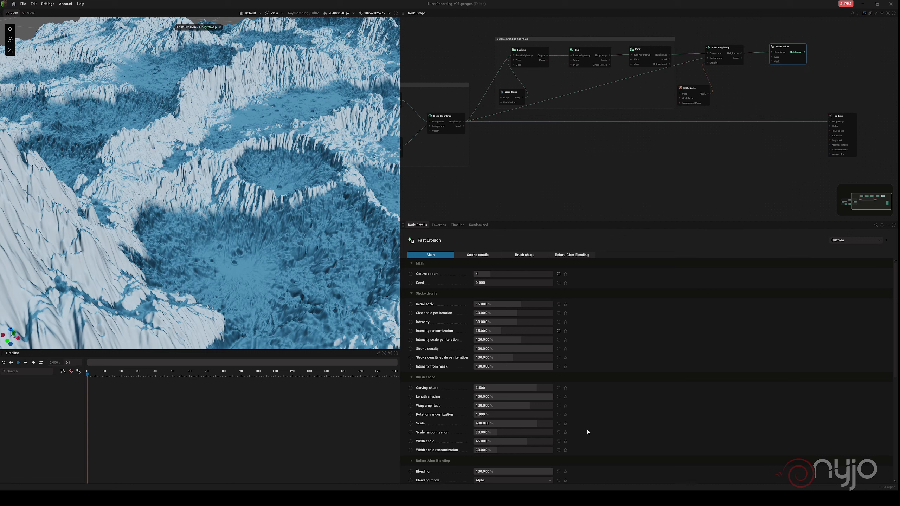
Set the Fast Erosion's carving shape to 7
{"action": "left_click", "coordinate": [508, 388]}
{"action": "left_click", "coordinate": [657, 399]}
{"action": "left_click_drag", "start_coordinate": [490, 389], "coordinate": [508, 388]}
{"action": "left_click", "coordinate": [490, 389]}
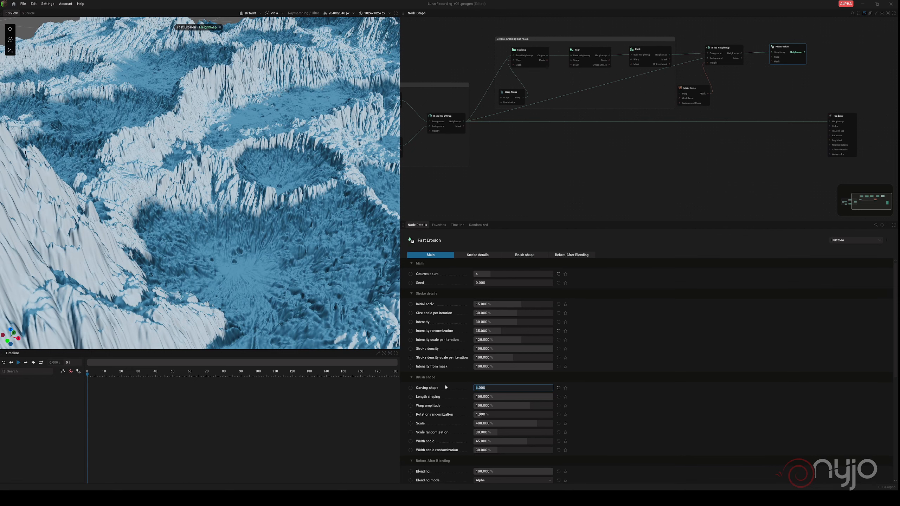
{"action": "type", "text": "7"}
{"action": "key", "text": "Return"}
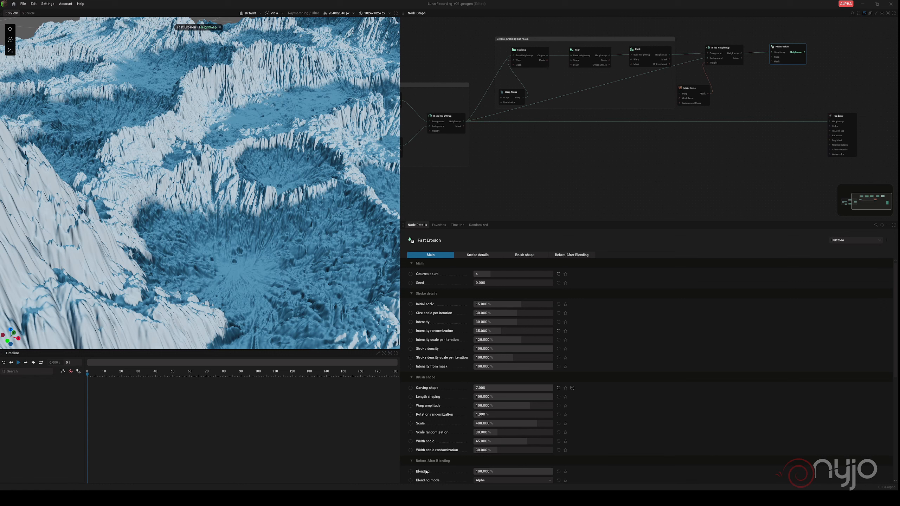
Set the Fast Erosion's before-after blending to 35 %, check the terrain, and save the project
{"action": "double_click", "coordinate": [498, 471]}
{"action": "type", "text": "35"}
{"action": "key", "text": "Return"}
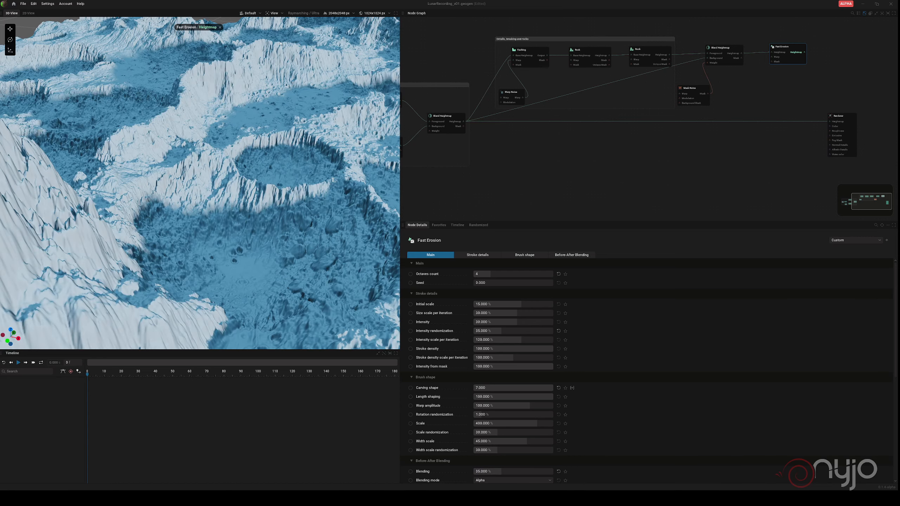
{"action": "scroll", "coordinate": [260, 153], "scroll_direction": "down", "scroll_amount": 4}
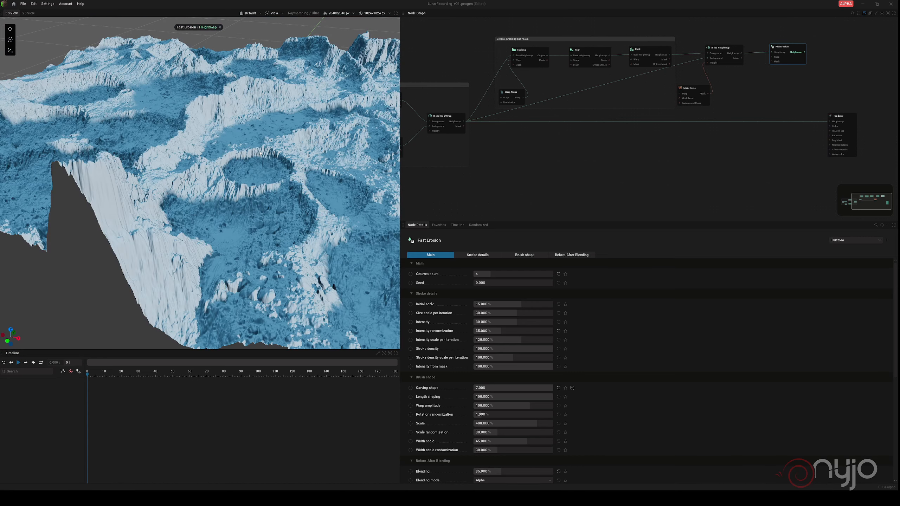
{"action": "left_click_drag", "start_coordinate": [289, 158], "coordinate": [170, 198]}
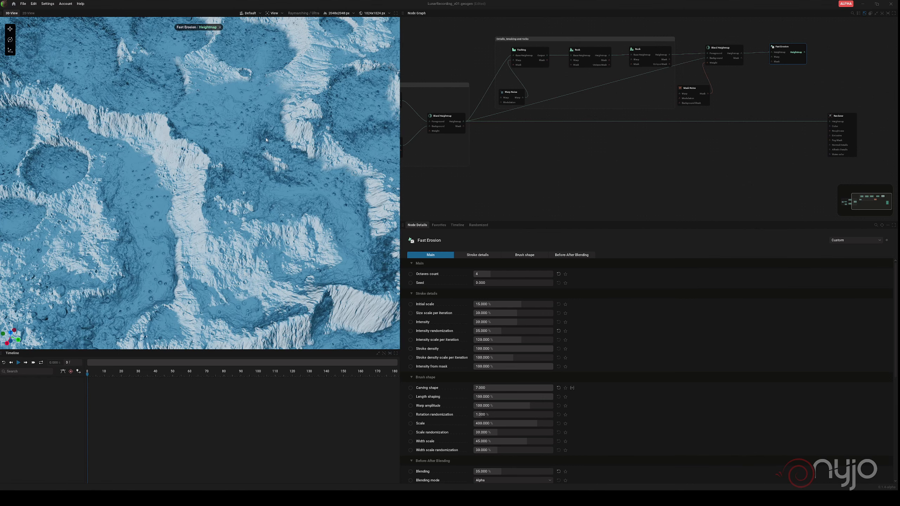
{"action": "key", "text": "ctrl+s"}
Add a Mask Occlusion node and place it above the last Blend Heightmap and Fast Erosion nodes
{"action": "right_click", "coordinate": [758, 85]}
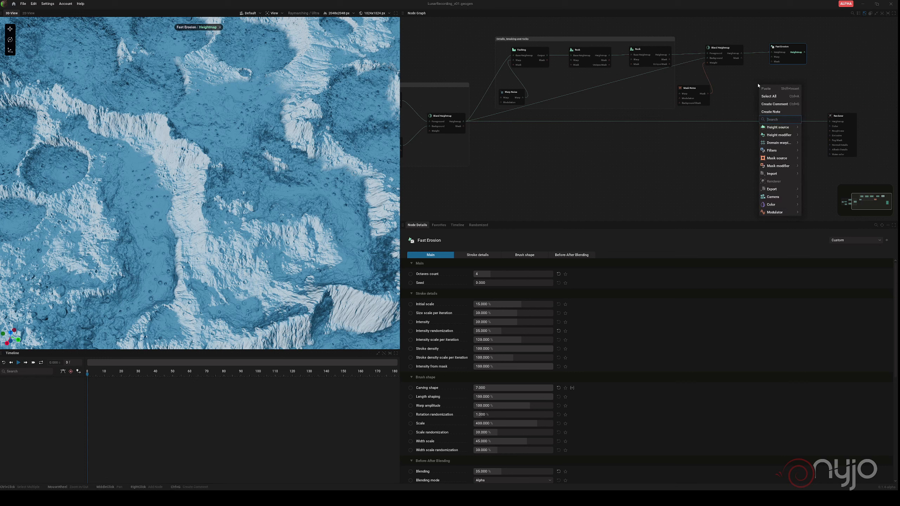
{"action": "type", "text": "mask occ"}
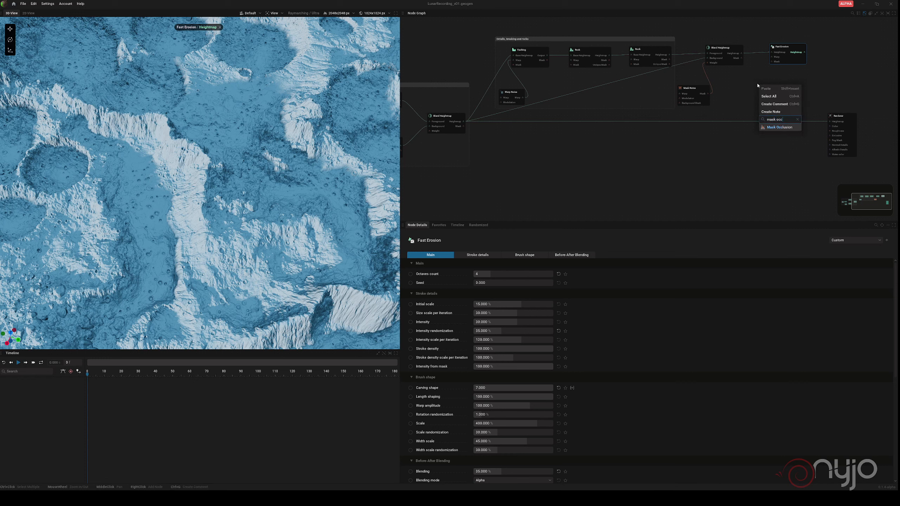
{"action": "left_click", "coordinate": [781, 127]}
{"action": "right_click", "coordinate": [769, 101]}
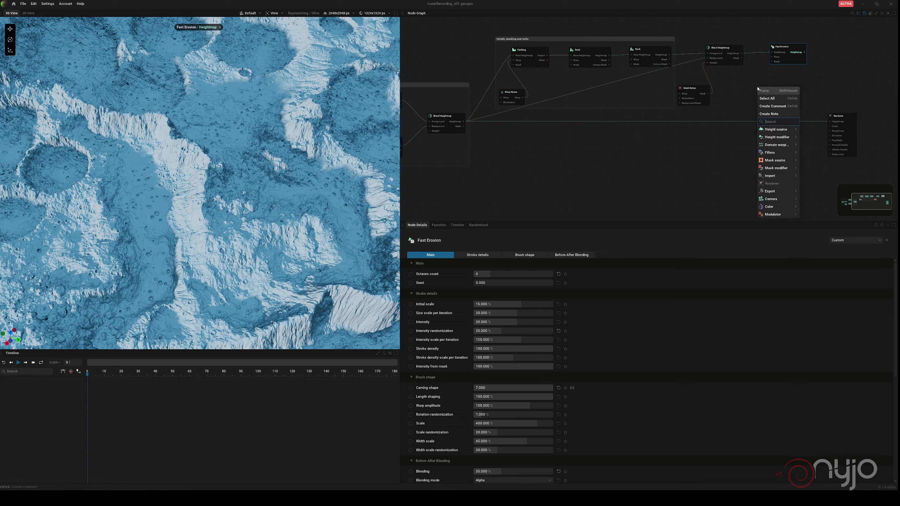
{"action": "type", "text": "mask occl"}
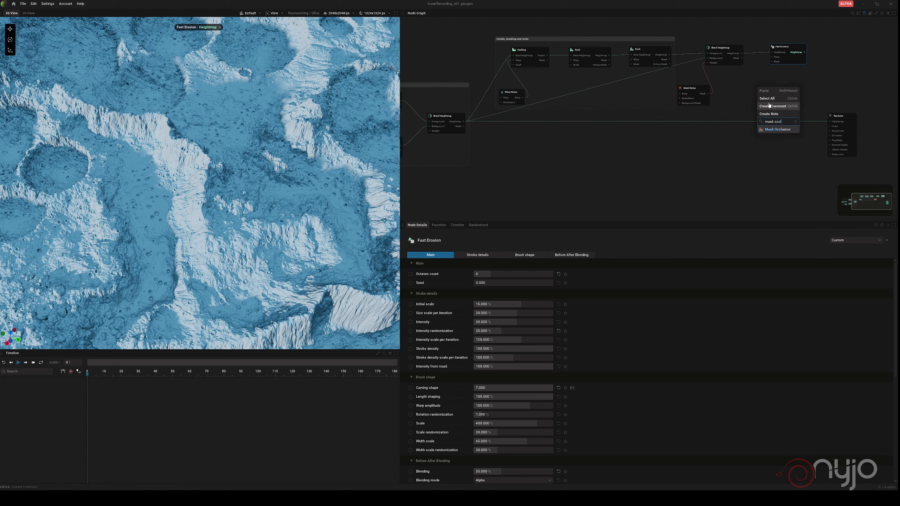
{"action": "key", "text": "Return"}
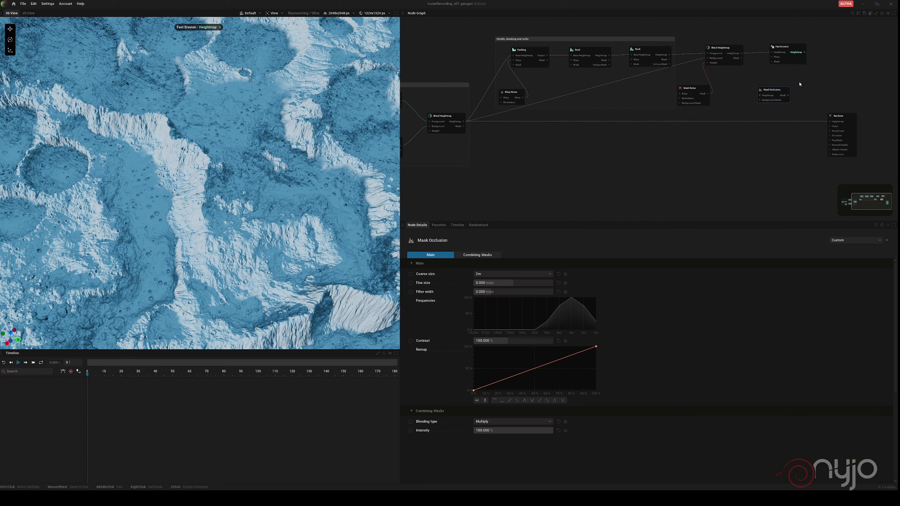
{"action": "middle_click_drag", "start_coordinate": [799, 84], "coordinate": [709, 121]}
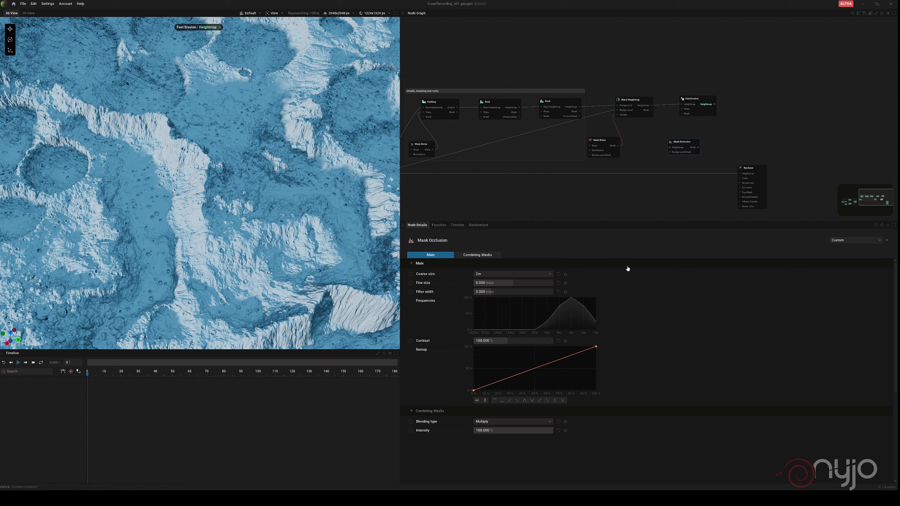
{"action": "left_click_drag", "start_coordinate": [689, 142], "coordinate": [669, 60]}
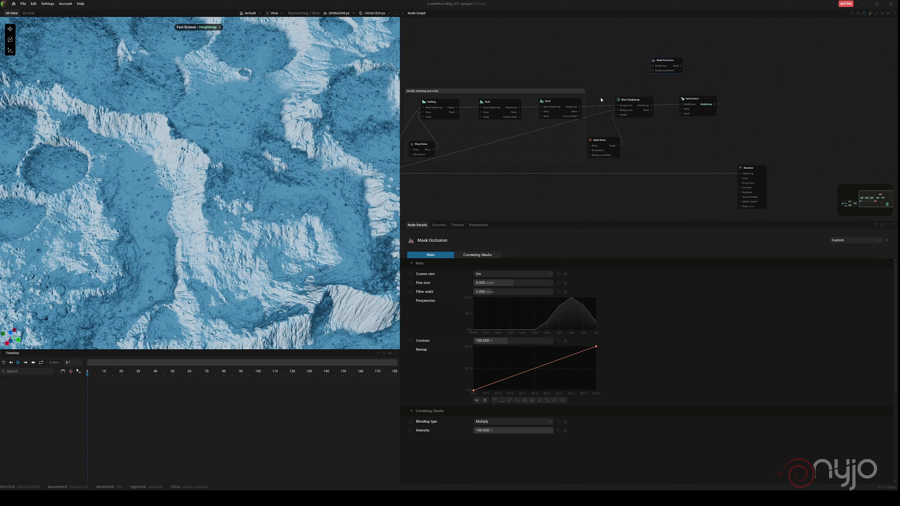
Connect the second Rock's heightmap to the Mask Occlusion's heightmap input and preview the occlusion mask
{"action": "left_click_drag", "start_coordinate": [580, 106], "coordinate": [654, 66]}
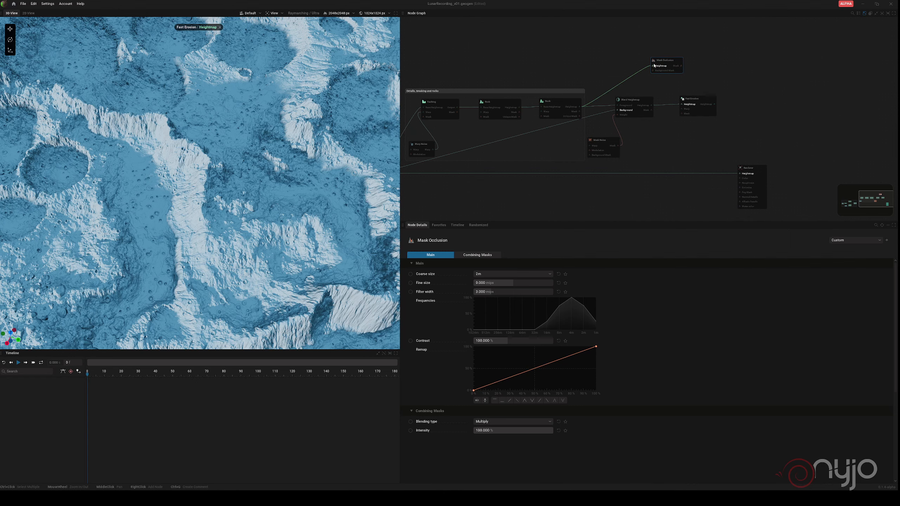
{"action": "left_click", "coordinate": [675, 66]}
{"action": "scroll", "coordinate": [315, 132], "scroll_direction": "down", "scroll_amount": 5}
{"action": "scroll", "coordinate": [314, 133], "scroll_direction": "up", "scroll_amount": 6}
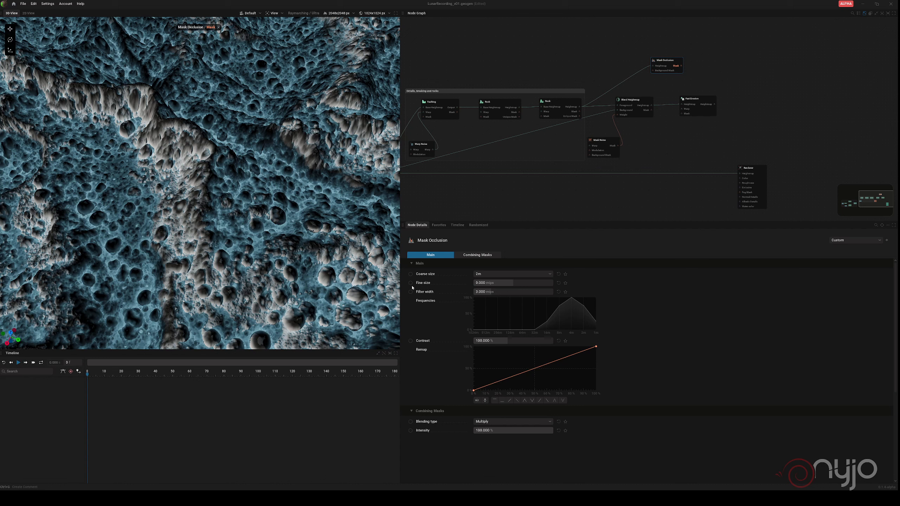
Set the Mask Occlusion's coarse size to 1m and reduce its filter width to about 2.1
{"action": "left_click", "coordinate": [508, 275]}
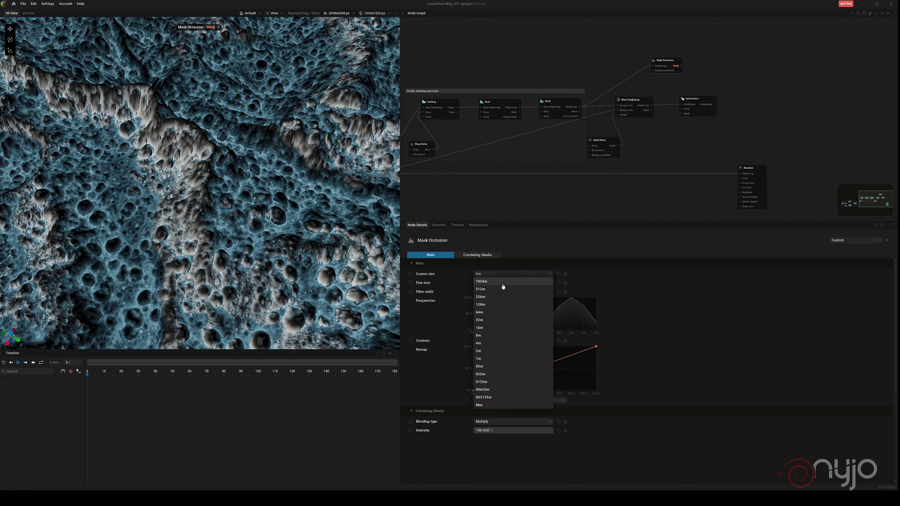
{"action": "left_click", "coordinate": [486, 359]}
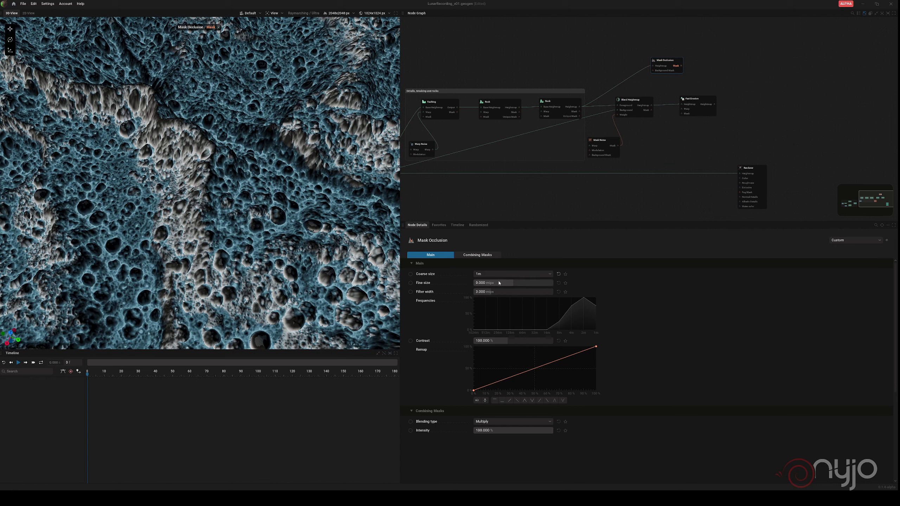
{"action": "mouse_move", "coordinate": [500, 291]}
{"action": "left_mouse_down"}
{"action": "mouse_move", "coordinate": [479, 291]}
{"action": "mouse_move", "coordinate": [500, 304]}
{"action": "left_mouse_up"}
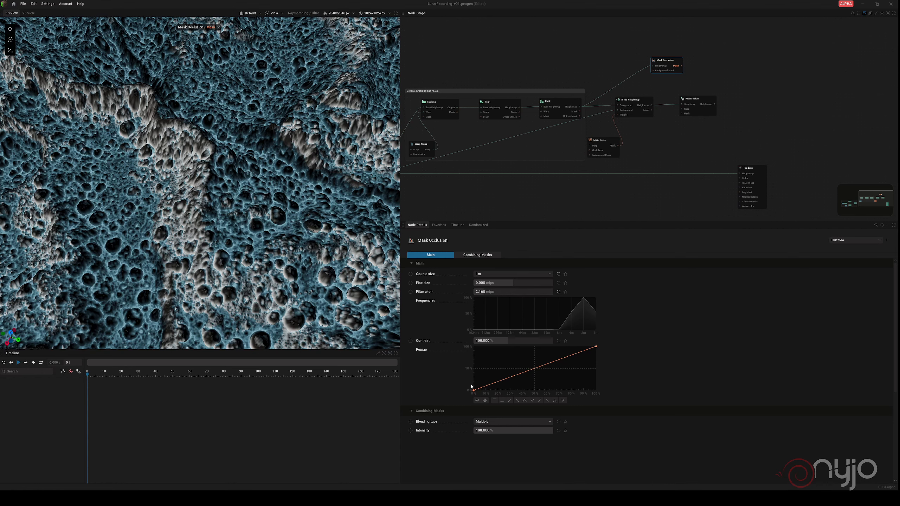
Invert the Mask Occlusion's remap curve and add a smooth-interpolated point at about 20 % across and 30 % high
{"action": "left_click_drag", "start_coordinate": [473, 391], "coordinate": [473, 346]}
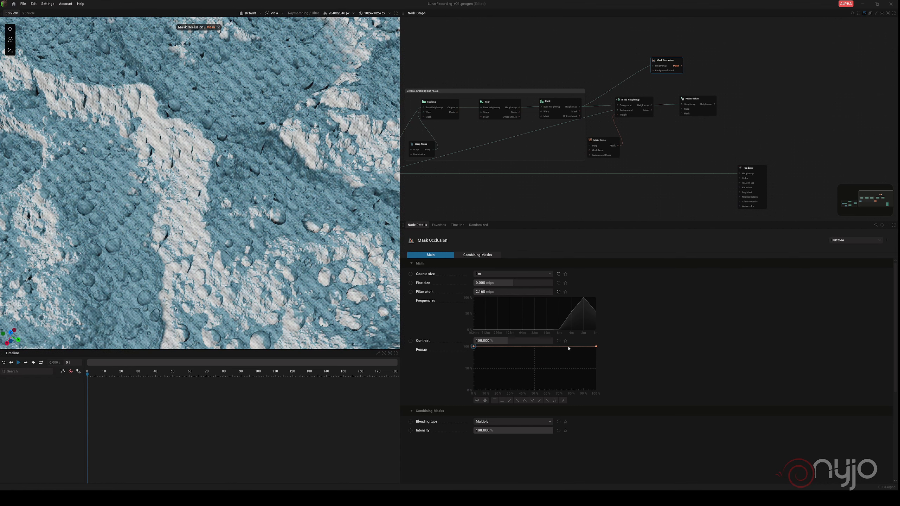
{"action": "left_click_drag", "start_coordinate": [596, 347], "coordinate": [595, 394]}
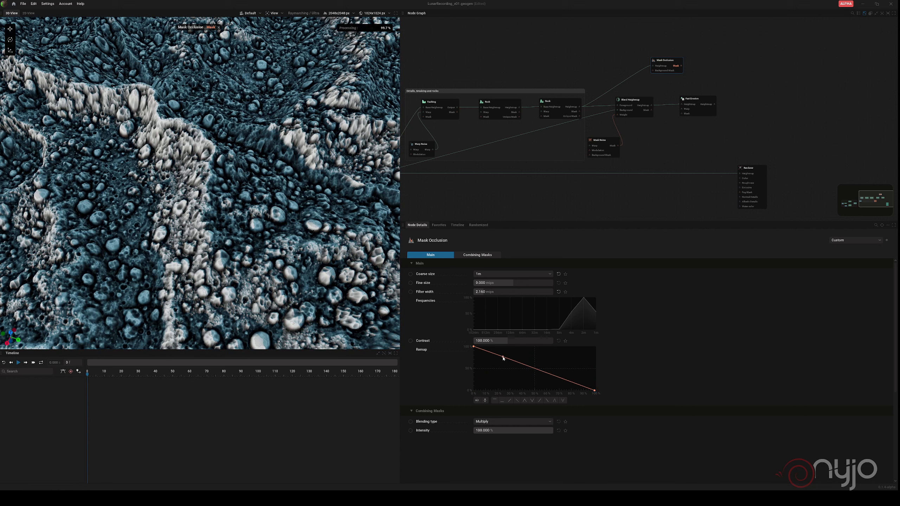
{"action": "left_click_drag", "start_coordinate": [500, 356], "coordinate": [499, 380]}
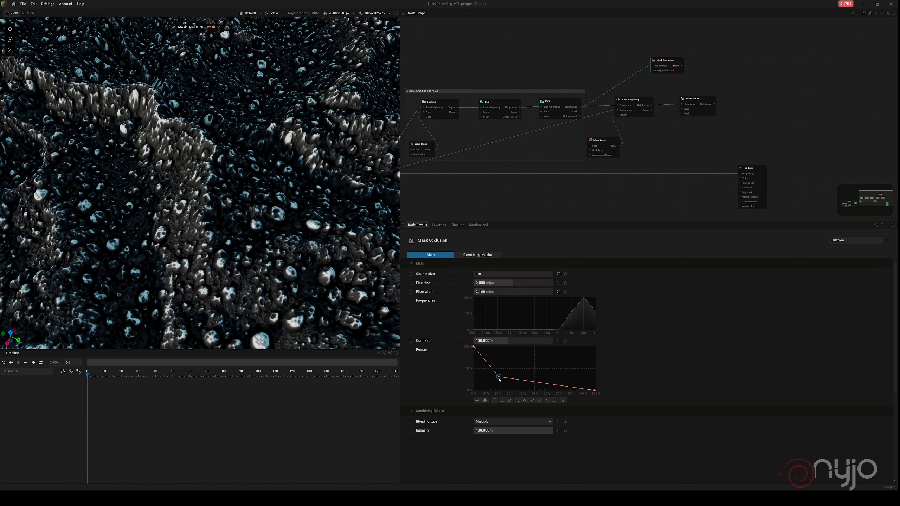
{"action": "right_click", "coordinate": [499, 380]}
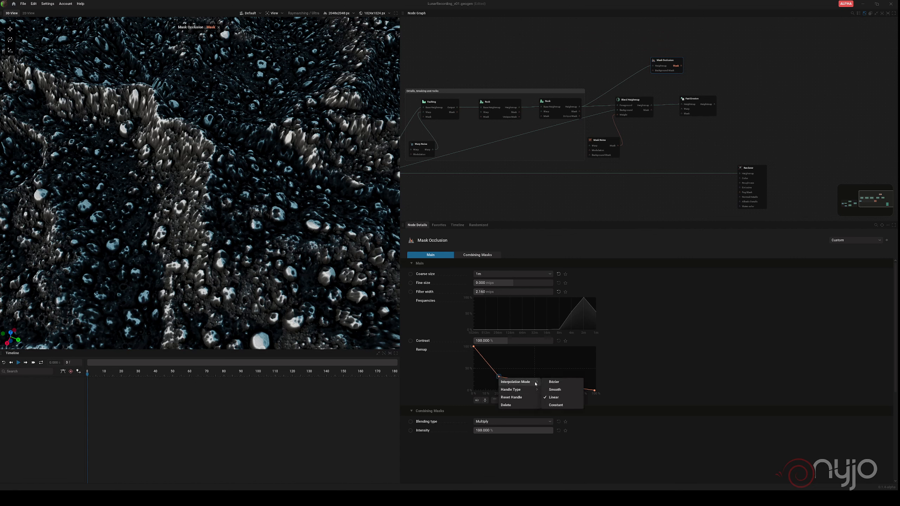
{"action": "left_click", "coordinate": [553, 389]}
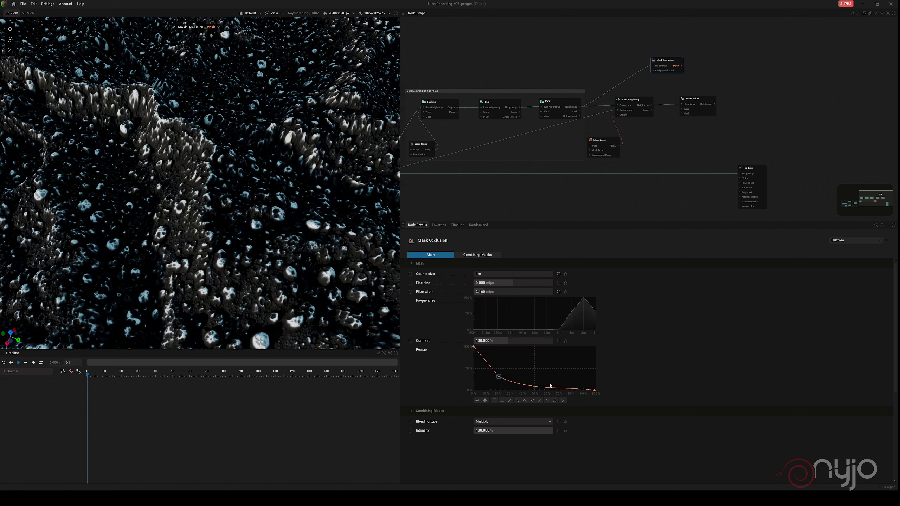
Try Smooth interpolation on the remap curve's end point, switch it to Linear, and set its handle type to Aligned
{"action": "left_click", "coordinate": [594, 390]}
{"action": "right_click", "coordinate": [594, 391]}
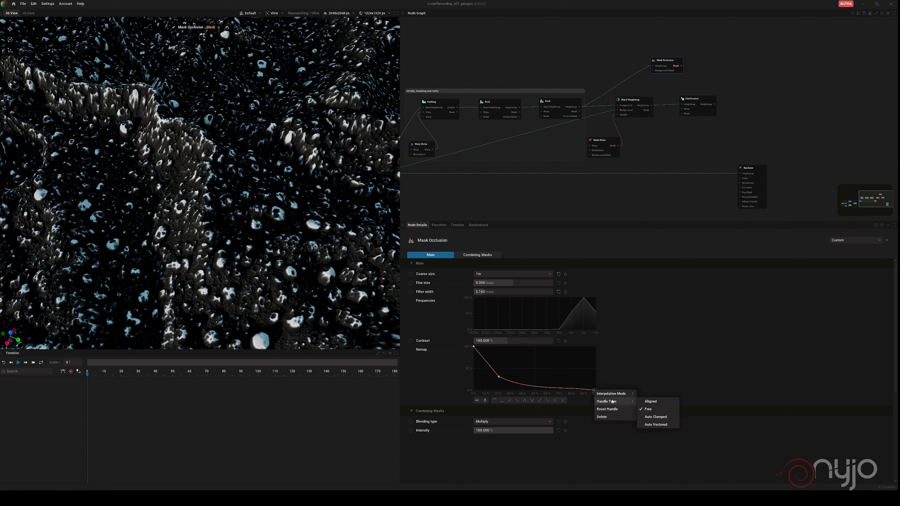
{"action": "mouse_move", "coordinate": [624, 394]}
{"action": "left_click", "coordinate": [648, 401]}
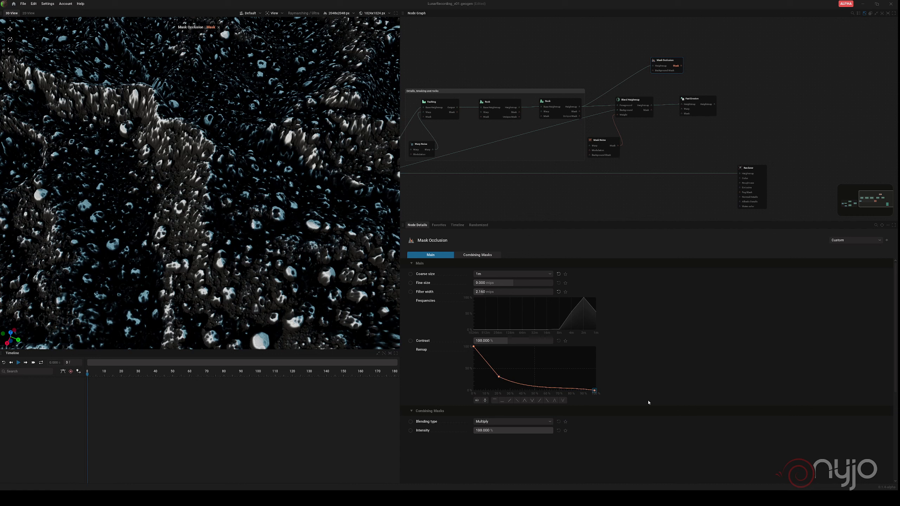
{"action": "right_click", "coordinate": [591, 391]}
{"action": "mouse_move", "coordinate": [625, 393]}
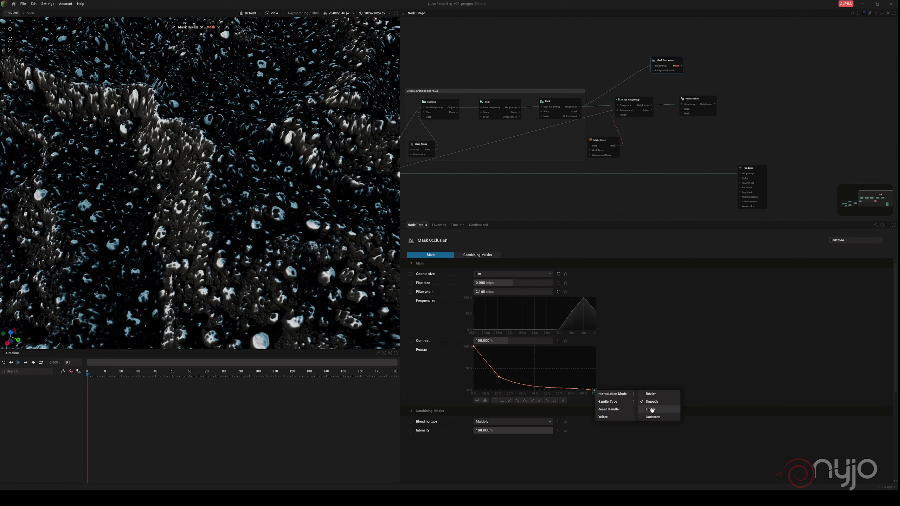
{"action": "left_click", "coordinate": [651, 410]}
{"action": "right_click", "coordinate": [593, 390]}
{"action": "mouse_move", "coordinate": [622, 402]}
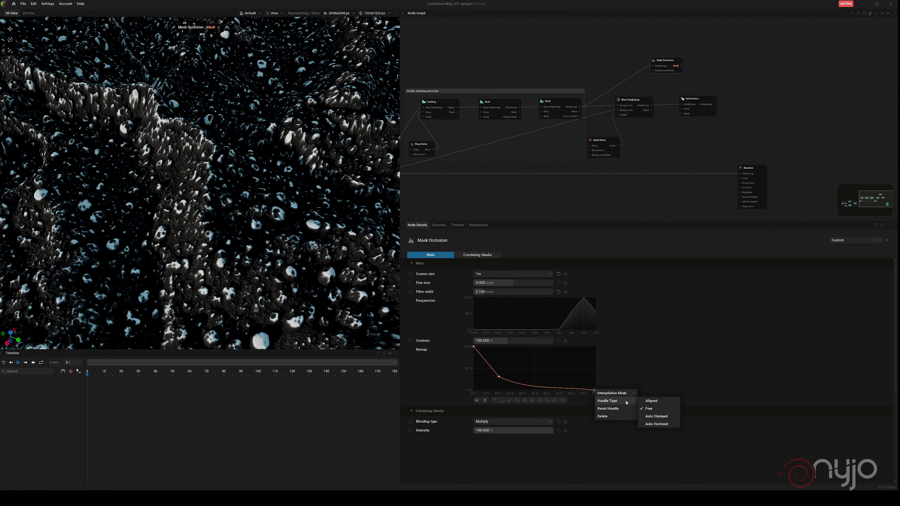
{"action": "left_click", "coordinate": [651, 401]}
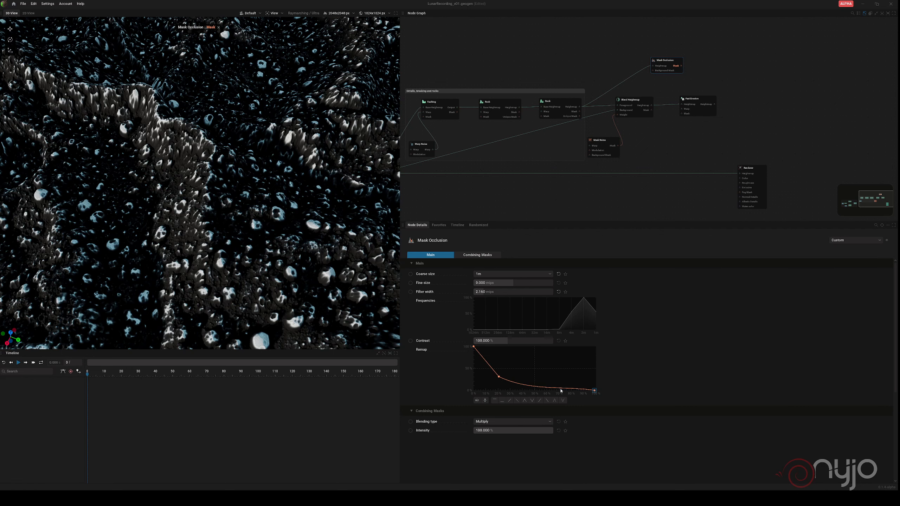
Add a Mask Cavity node, feed it the crater group's Blend Heightmap heightmap, and preview the cavity mask
{"action": "scroll", "coordinate": [184, 114], "scroll_direction": "down", "scroll_amount": 3}
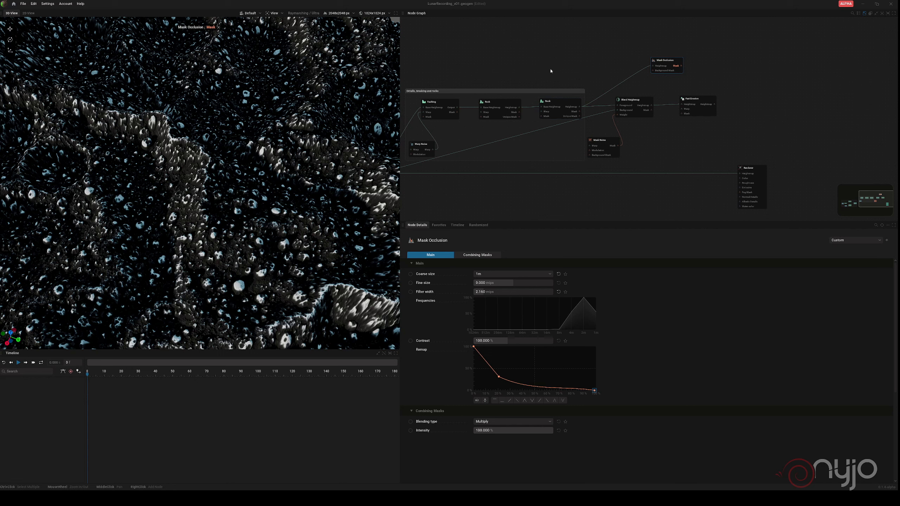
{"action": "middle_click_drag", "start_coordinate": [495, 184], "coordinate": [640, 137]}
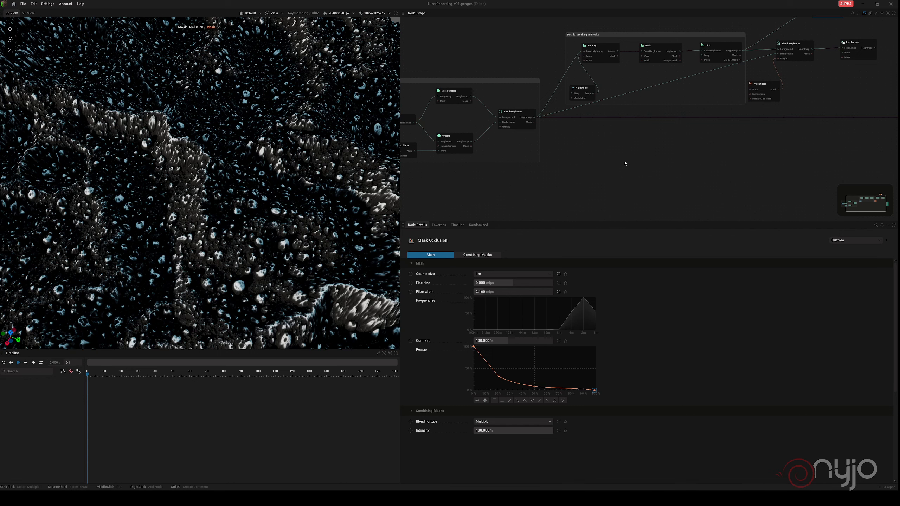
{"action": "middle_click_drag", "start_coordinate": [624, 164], "coordinate": [587, 183]}
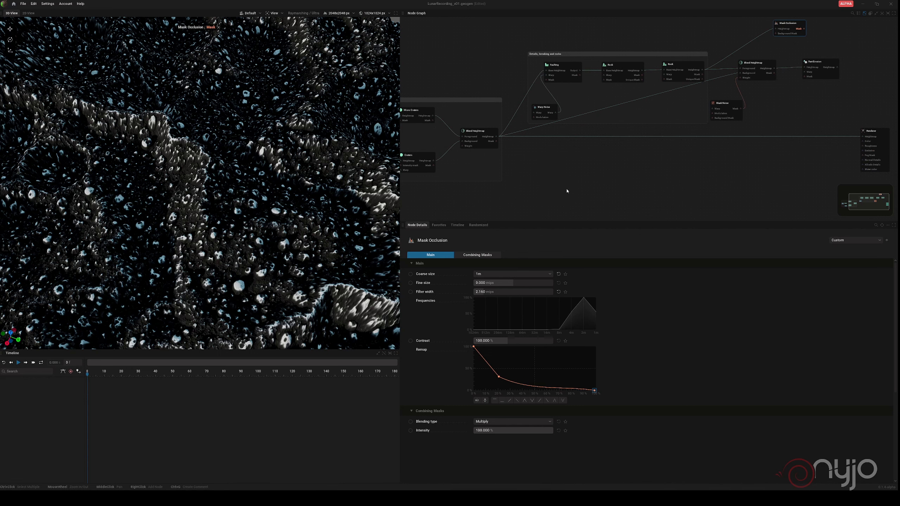
{"action": "scroll", "coordinate": [205, 147], "scroll_direction": "down", "scroll_amount": 4}
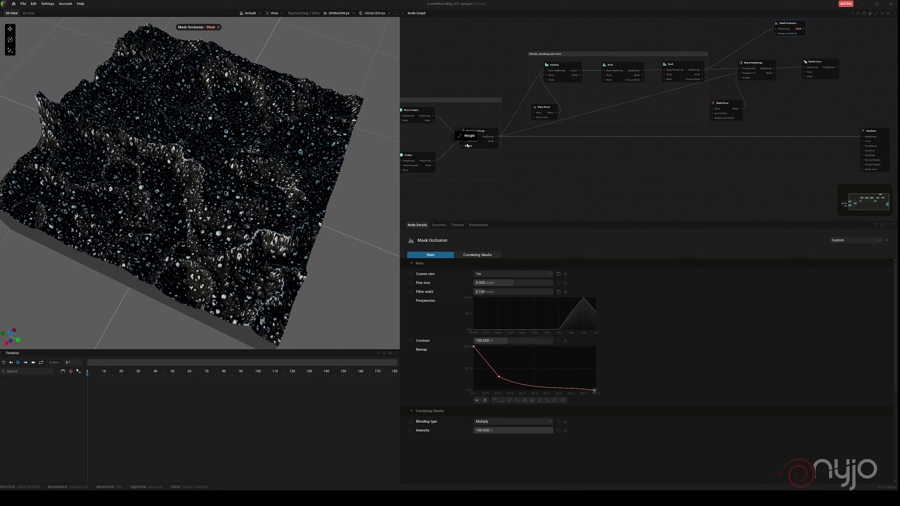
{"action": "right_click", "coordinate": [536, 171]}
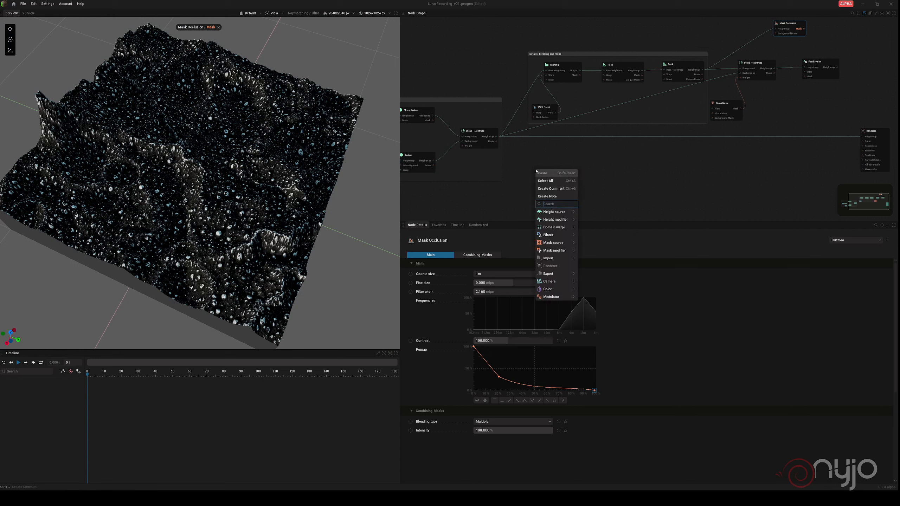
{"action": "type", "text": "mask ca"}
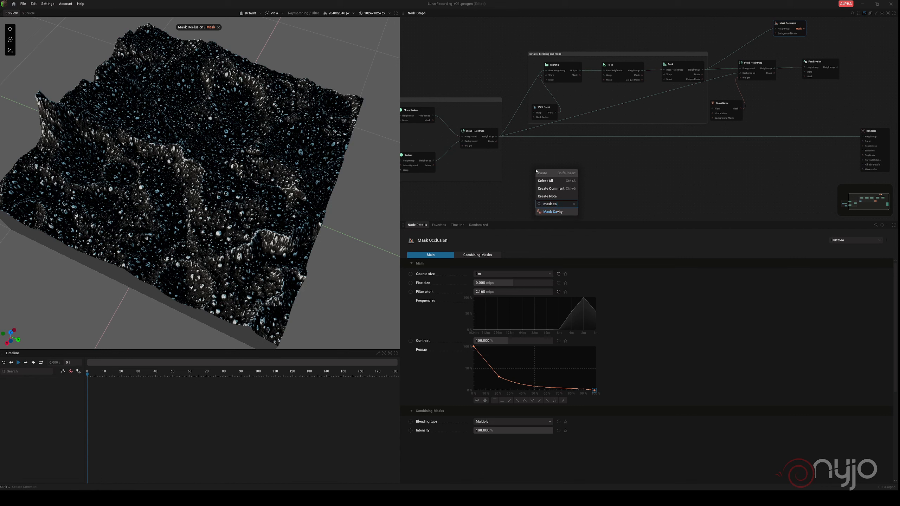
{"action": "left_click", "coordinate": [552, 211]}
{"action": "left_click_drag", "start_coordinate": [496, 136], "coordinate": [553, 178]}
{"action": "left_click", "coordinate": [561, 178]}
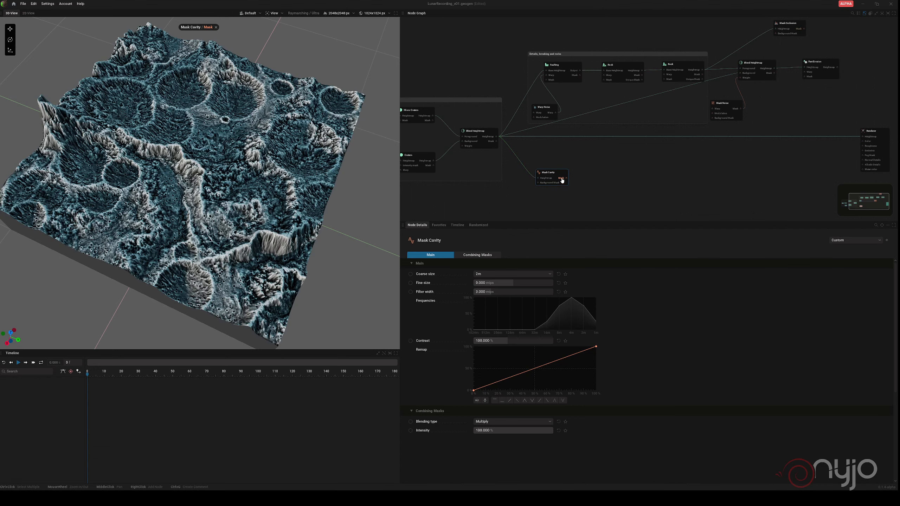
Set the Mask Cavity's fine size to -0.333 and filter width to 1.300, and invert its remap curve
{"action": "scroll", "coordinate": [247, 209], "scroll_direction": "up", "scroll_amount": 5}
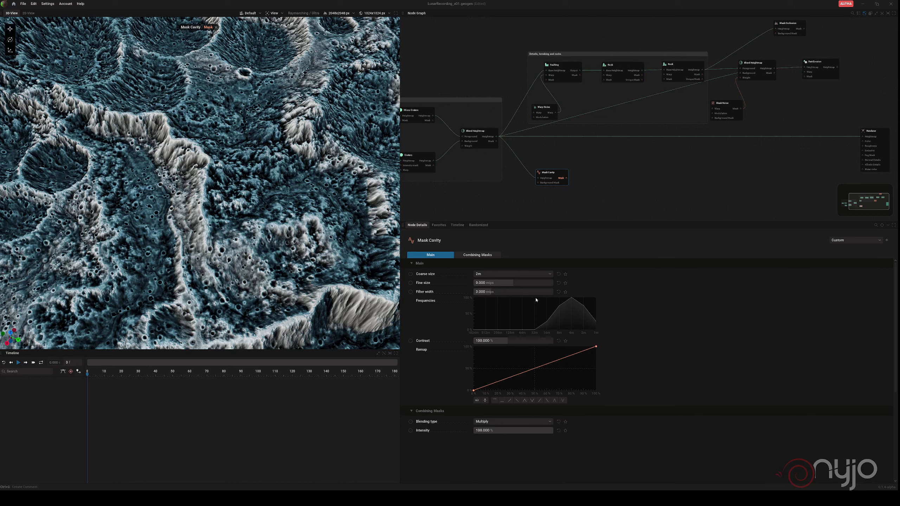
{"action": "left_click_drag", "start_coordinate": [516, 285], "coordinate": [513, 285]}
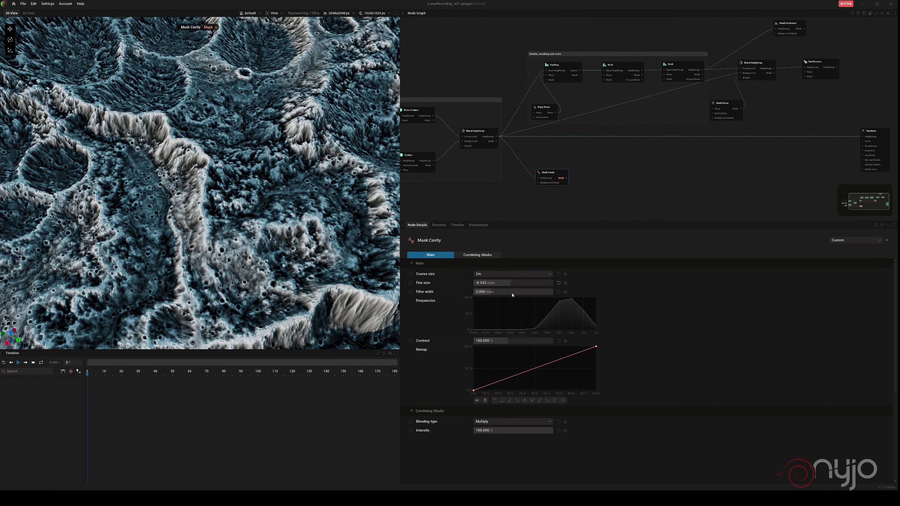
{"action": "left_click_drag", "start_coordinate": [509, 292], "coordinate": [494, 291]}
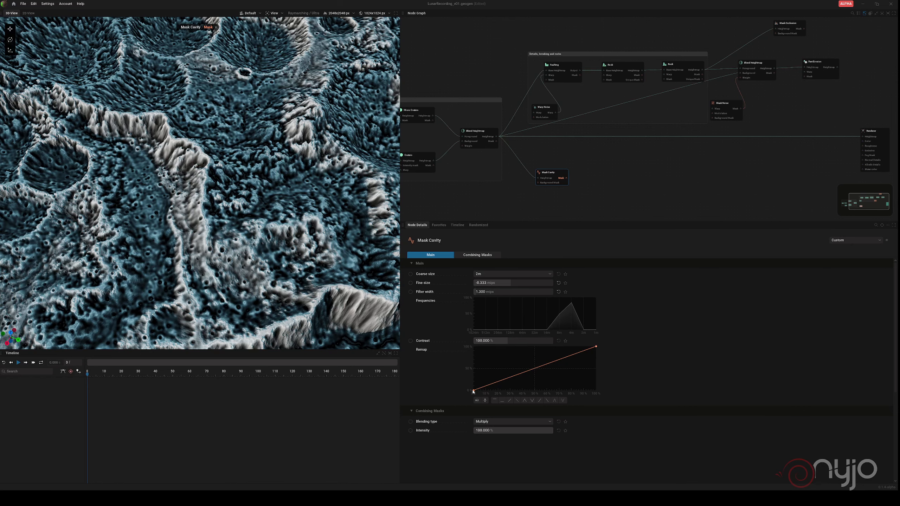
{"action": "left_click_drag", "start_coordinate": [473, 390], "coordinate": [474, 347]}
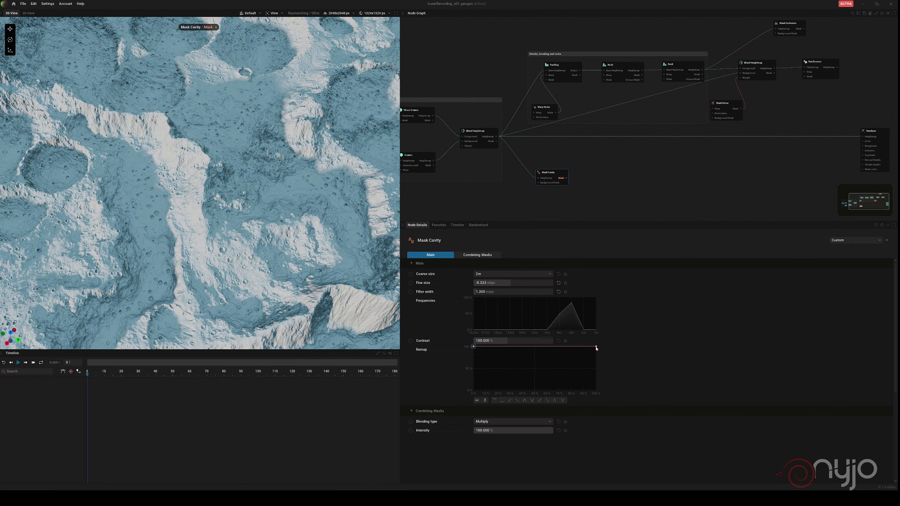
{"action": "left_click_drag", "start_coordinate": [596, 347], "coordinate": [600, 395]}
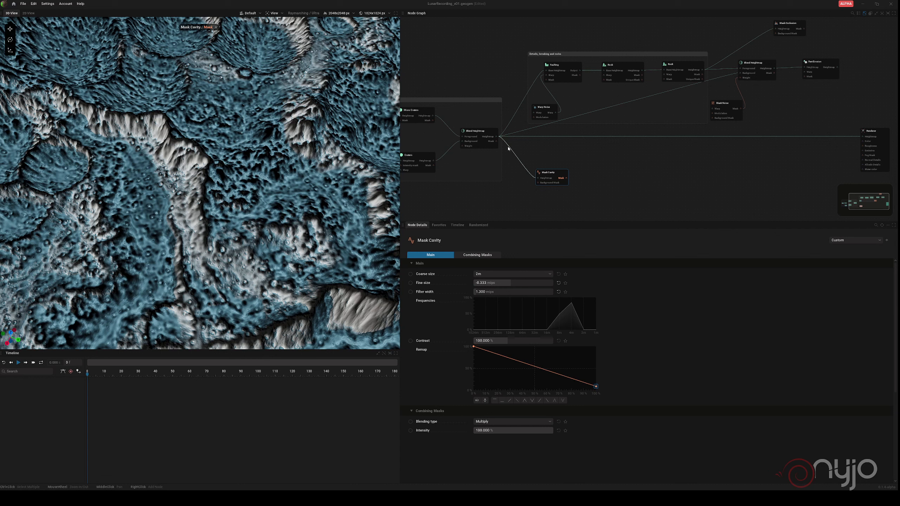
Connect the crater Blend Heightmap's mask output to the Mask Cavity's background mask input
{"action": "left_click_drag", "start_coordinate": [496, 141], "coordinate": [532, 176]}
{"action": "left_click_drag", "start_coordinate": [496, 141], "coordinate": [540, 186]}
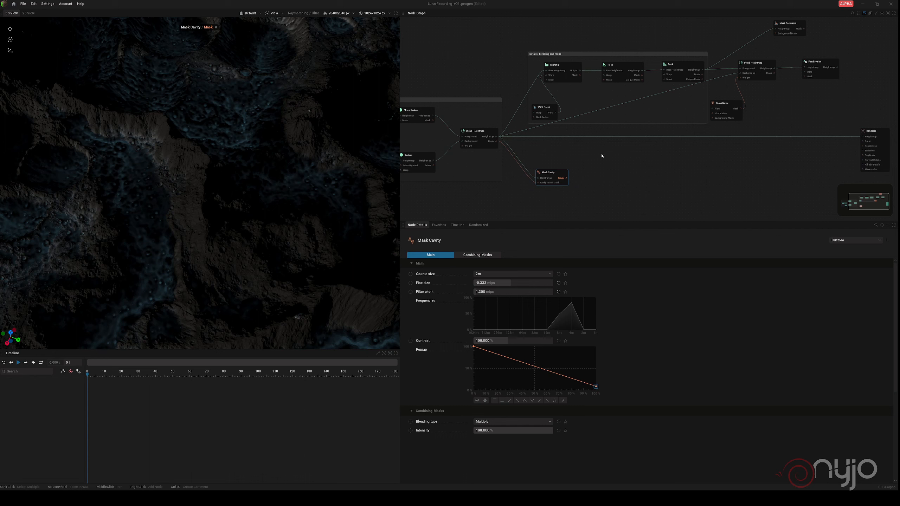
{"action": "left_click", "coordinate": [612, 167]}
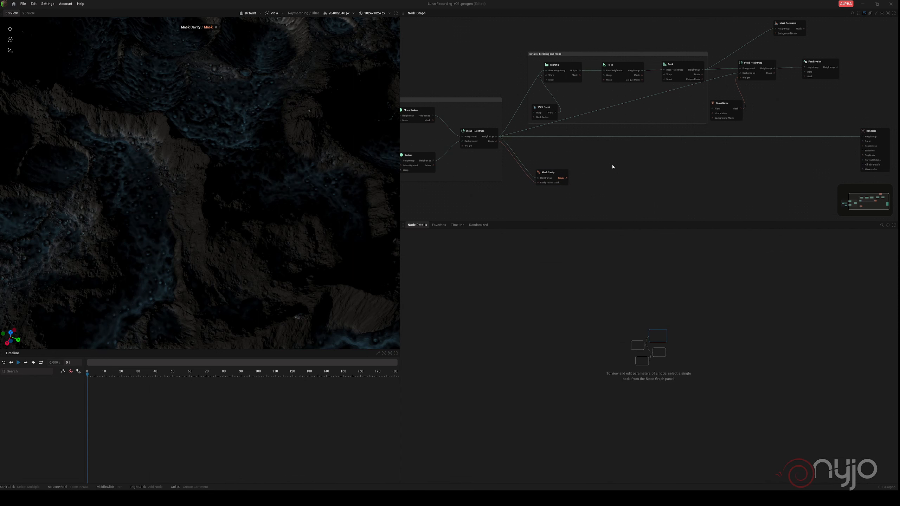
{"action": "key", "text": "ctrl+z"}
Add a Blend Heightmap node beside the Mask Cavity node, below the rock detail group
{"action": "right_click", "coordinate": [613, 167]}
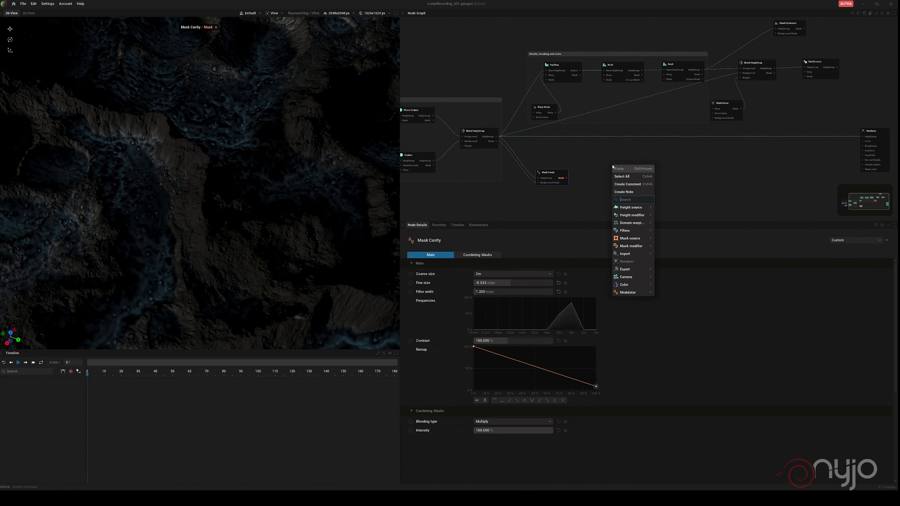
{"action": "type", "text": "blend"}
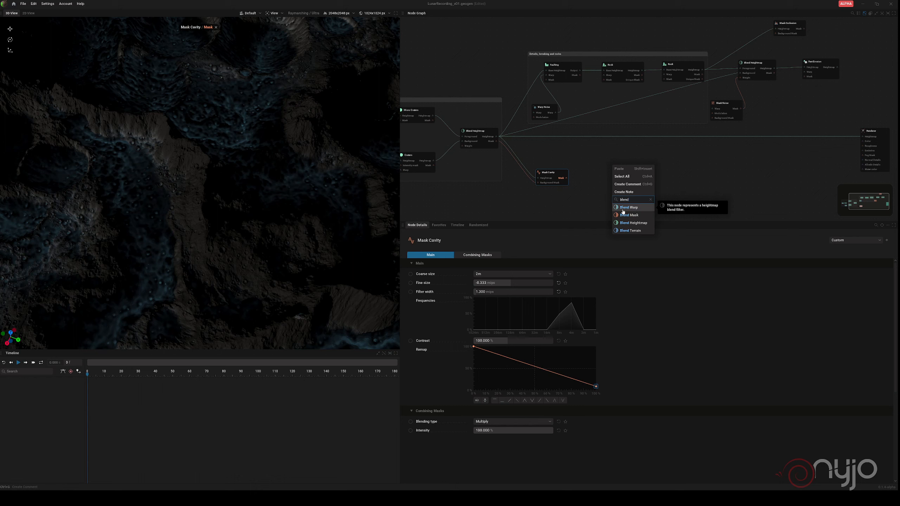
{"action": "left_click", "coordinate": [631, 223]}
{"action": "left_click_drag", "start_coordinate": [627, 170], "coordinate": [636, 170]}
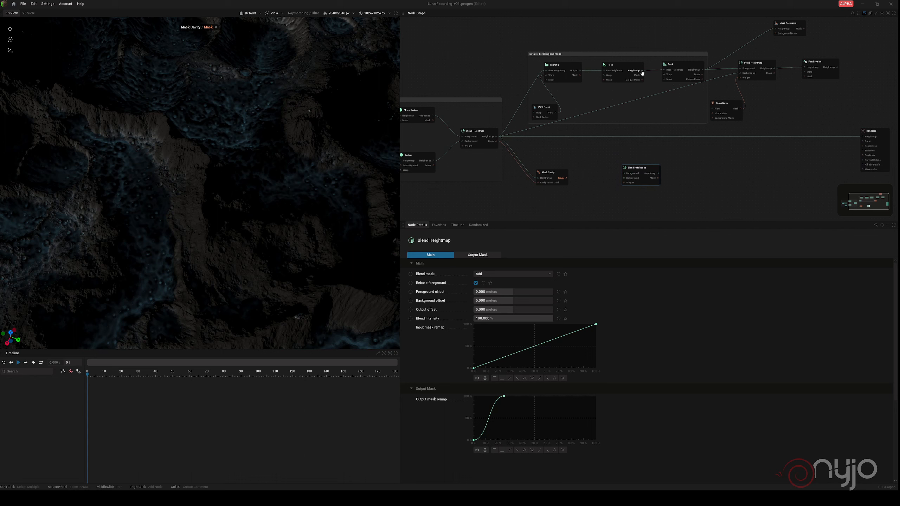
Wire both Rock heightmaps into the new Blend Heightmap, use the Mask Cavity's mask as its weight, and preview the terrain
{"action": "left_click_drag", "start_coordinate": [642, 76], "coordinate": [702, 170]}
{"action": "left_click_drag", "start_coordinate": [702, 72], "coordinate": [687, 176]}
{"action": "left_click", "coordinate": [718, 178]}
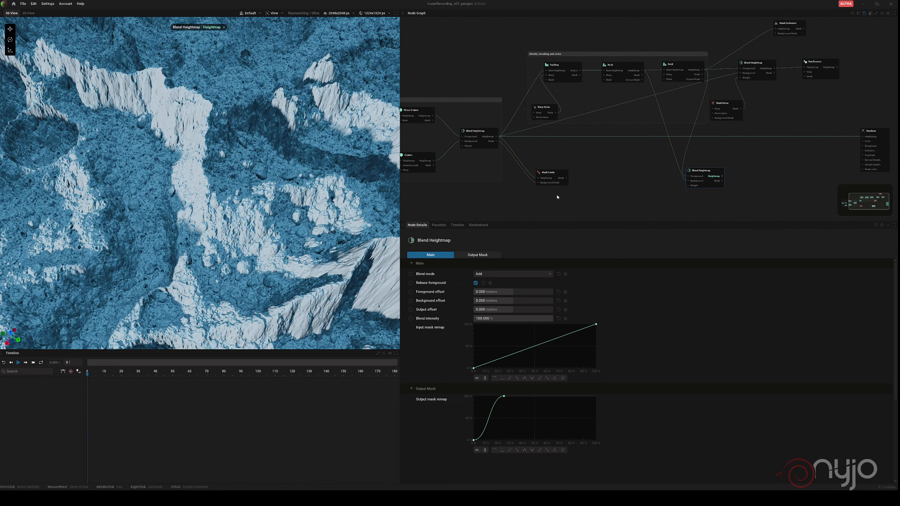
{"action": "left_click_drag", "start_coordinate": [566, 178], "coordinate": [688, 185]}
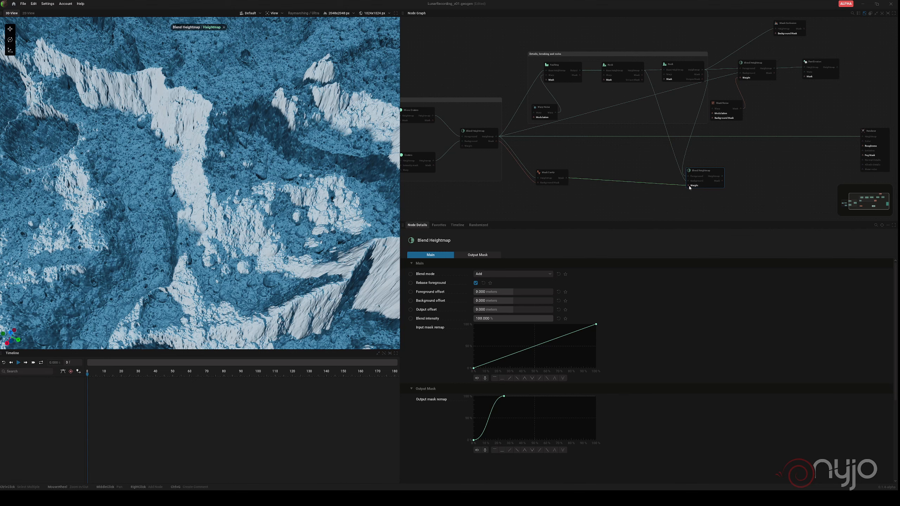
{"action": "scroll", "coordinate": [234, 150], "scroll_direction": "down", "scroll_amount": 3}
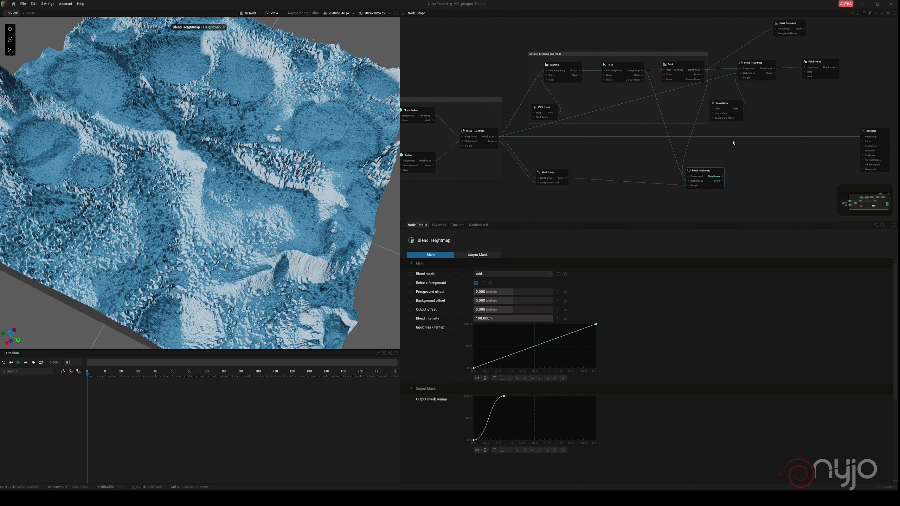
Connect the Fast Erosion's heightmap output to the render node's heightmap input
{"action": "middle_click_drag", "start_coordinate": [759, 130], "coordinate": [665, 123]}
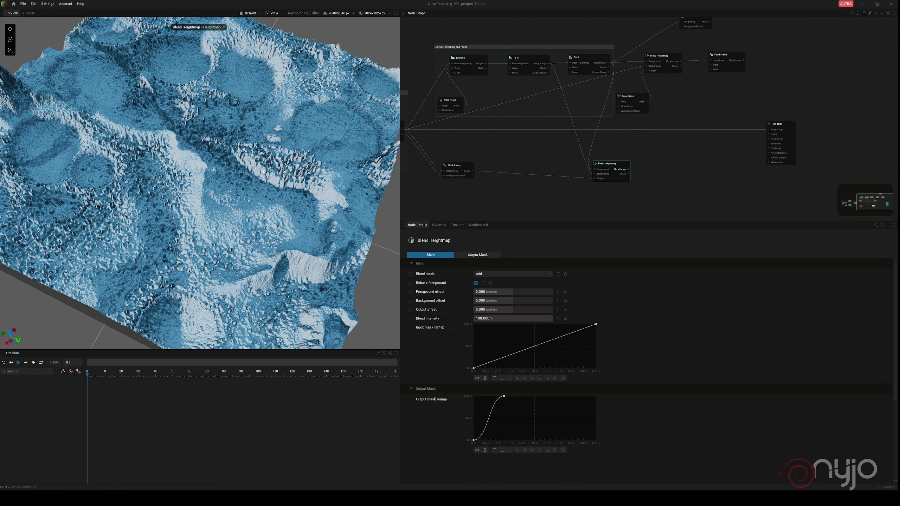
{"action": "left_click_drag", "start_coordinate": [743, 60], "coordinate": [764, 129]}
Set the lower Blend Heightmap's blend mode to AddSub and its blend intensity to about 16%
{"action": "left_click", "coordinate": [495, 274]}
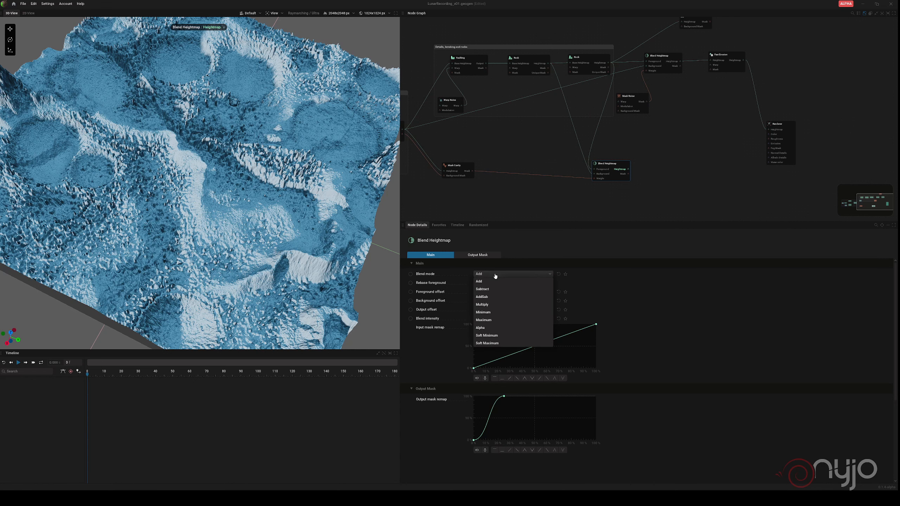
{"action": "left_click", "coordinate": [491, 297]}
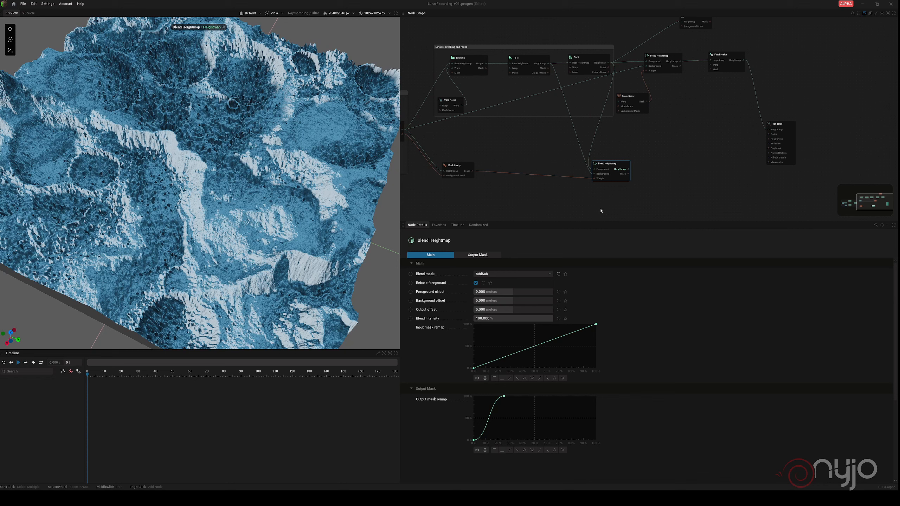
{"action": "left_click_drag", "start_coordinate": [508, 319], "coordinate": [456, 319]}
{"action": "left_click_drag", "start_coordinate": [109, 200], "coordinate": [209, 137]}
{"action": "scroll", "coordinate": [139, 177], "scroll_direction": "up", "scroll_amount": 3}
{"action": "mouse_move", "coordinate": [139, 177]}
{"action": "left_mouse_down"}
{"action": "mouse_move", "coordinate": [258, 170]}
{"action": "mouse_move", "coordinate": [144, 179]}
{"action": "left_mouse_up"}
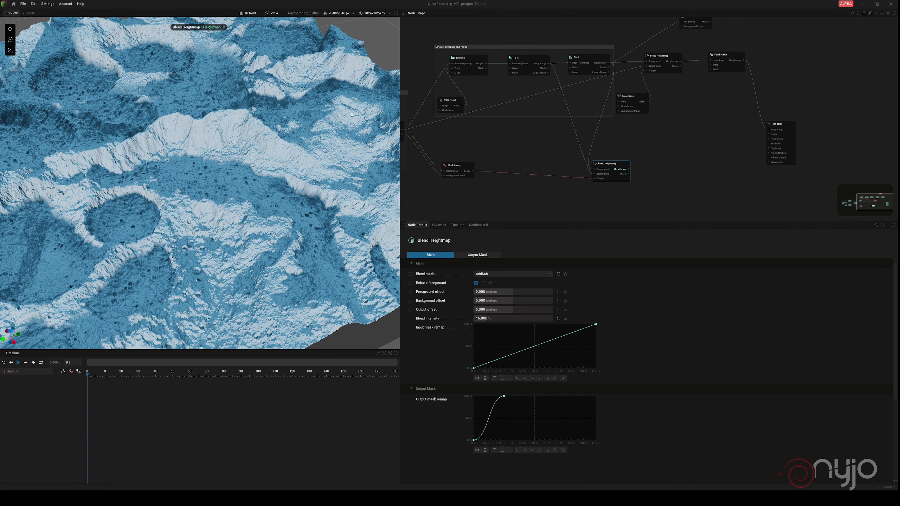
Adjust the lower Blend Heightmap's placement, move the Renderer node far beyond the Fast Erosion node, and save the project
{"action": "left_click_drag", "start_coordinate": [614, 173], "coordinate": [620, 166]}
{"action": "middle_click_drag", "start_coordinate": [810, 124], "coordinate": [685, 126]}
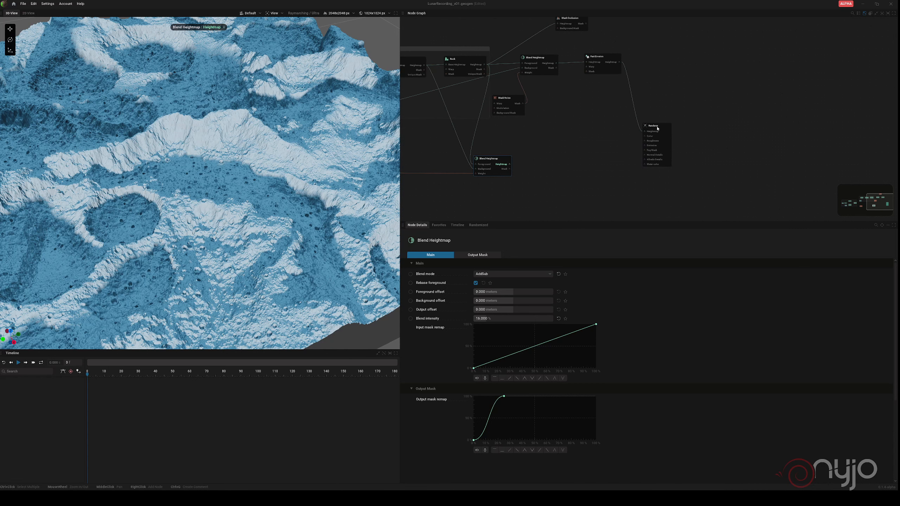
{"action": "left_click_drag", "start_coordinate": [657, 128], "coordinate": [866, 64]}
{"action": "key", "text": "ctrl+s"}
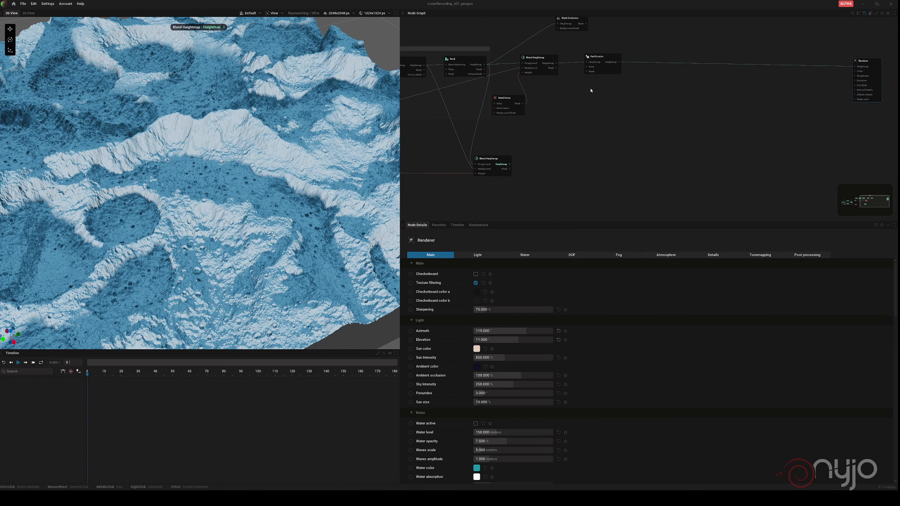
{"action": "left_click", "coordinate": [566, 176]}
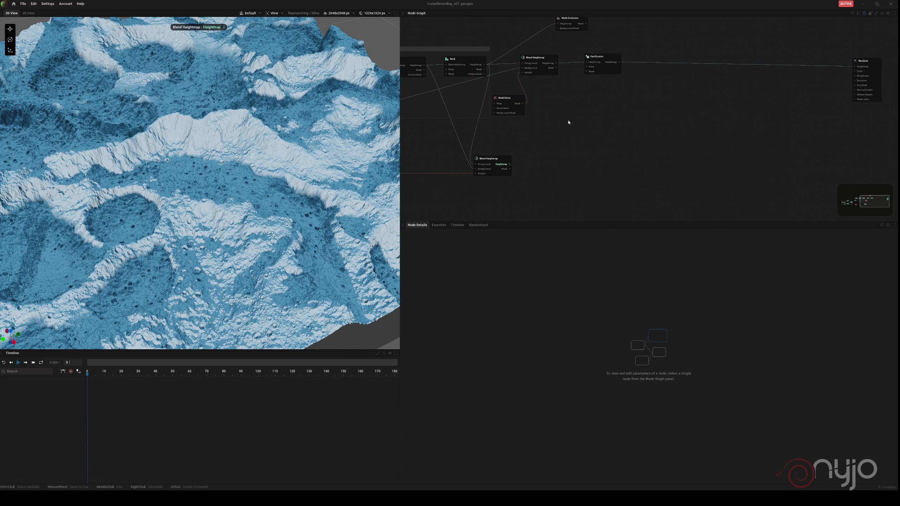
Add a Mask Occlusion node fed by the lower Blend Heightmap's heightmap and, previewing its mask, set the filter width to about 7.6 mips
{"action": "right_click", "coordinate": [560, 112]}
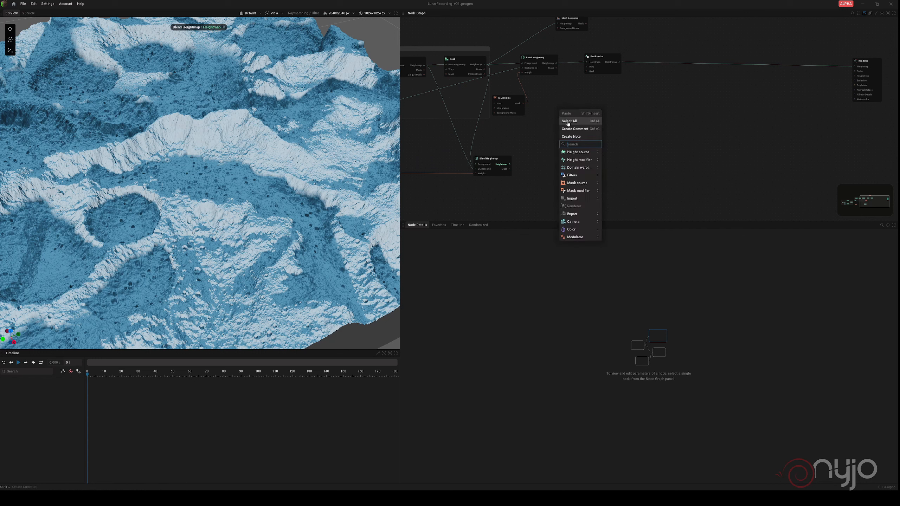
{"action": "type", "text": "mask oc"}
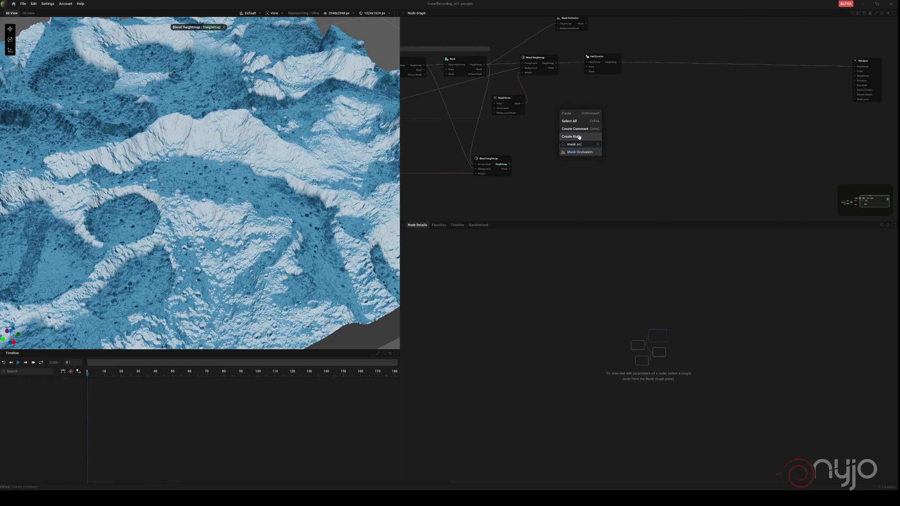
{"action": "left_click", "coordinate": [583, 152]}
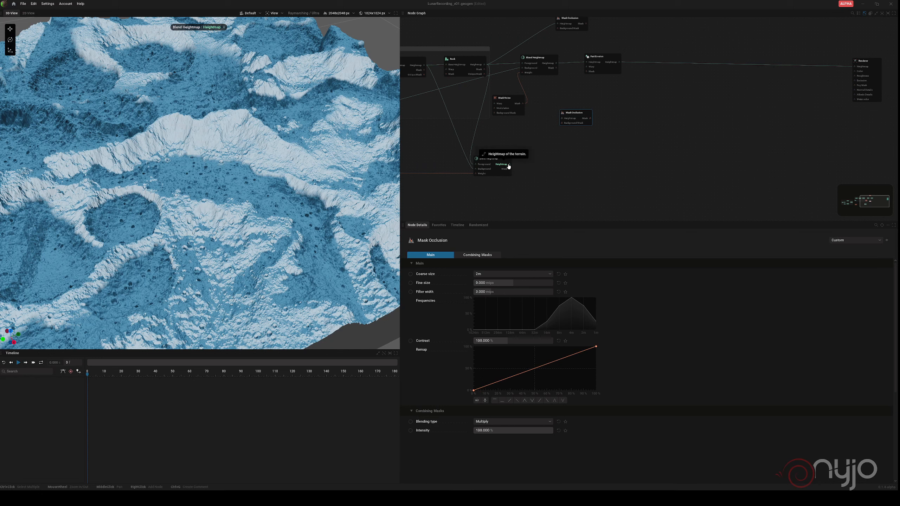
{"action": "left_click_drag", "start_coordinate": [510, 164], "coordinate": [564, 133]}
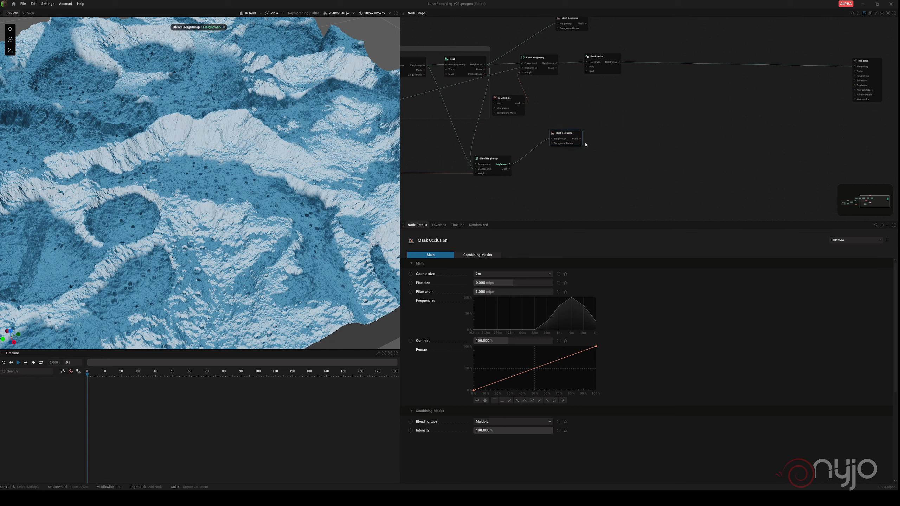
{"action": "left_click", "coordinate": [575, 139]}
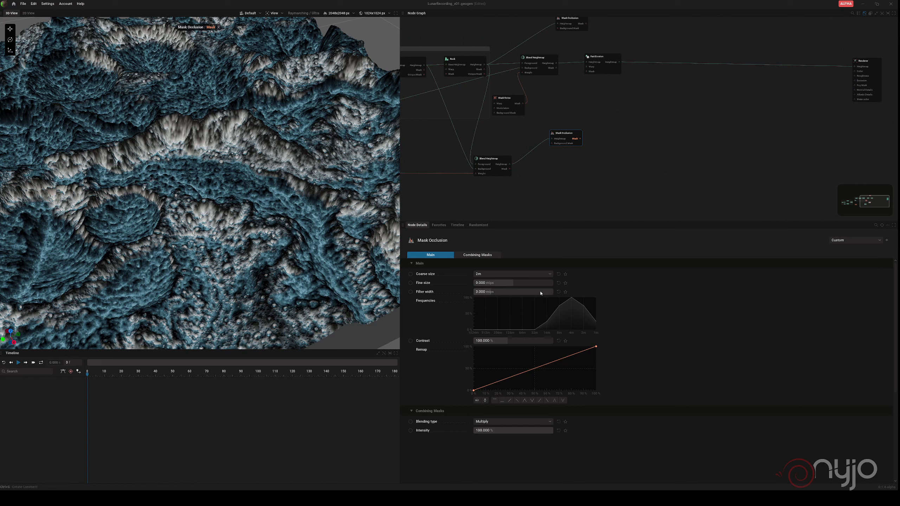
{"action": "left_click_drag", "start_coordinate": [502, 293], "coordinate": [538, 293]}
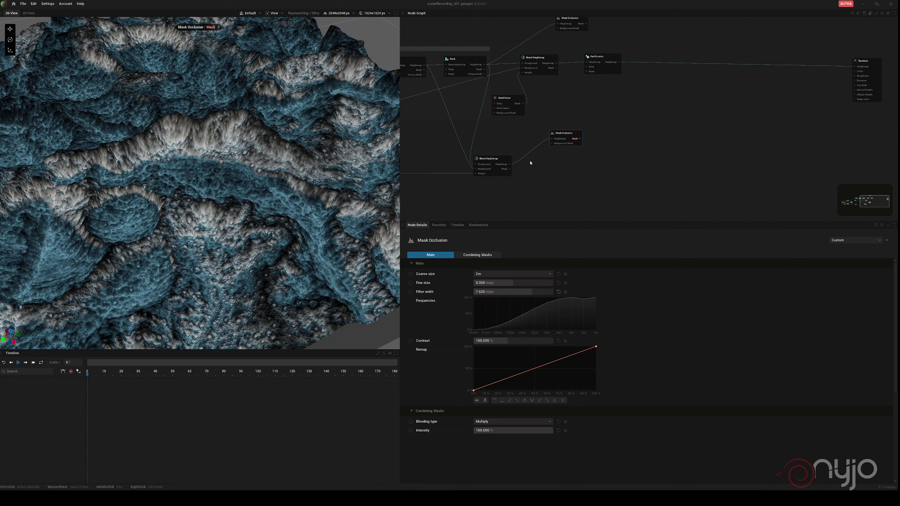
Add a Mask Curvature node below the Mask Occlusion, feed it the lower Blend Heightmap's heightmap, and preview its mask
{"action": "right_click", "coordinate": [550, 176]}
{"action": "type", "text": "mask cur"}
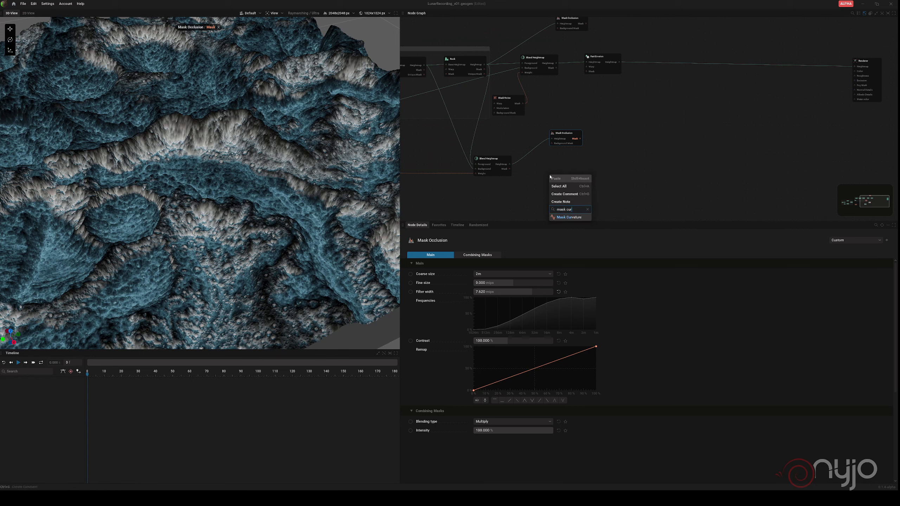
{"action": "left_click", "coordinate": [566, 217]}
{"action": "left_click_drag", "start_coordinate": [510, 164], "coordinate": [558, 172]}
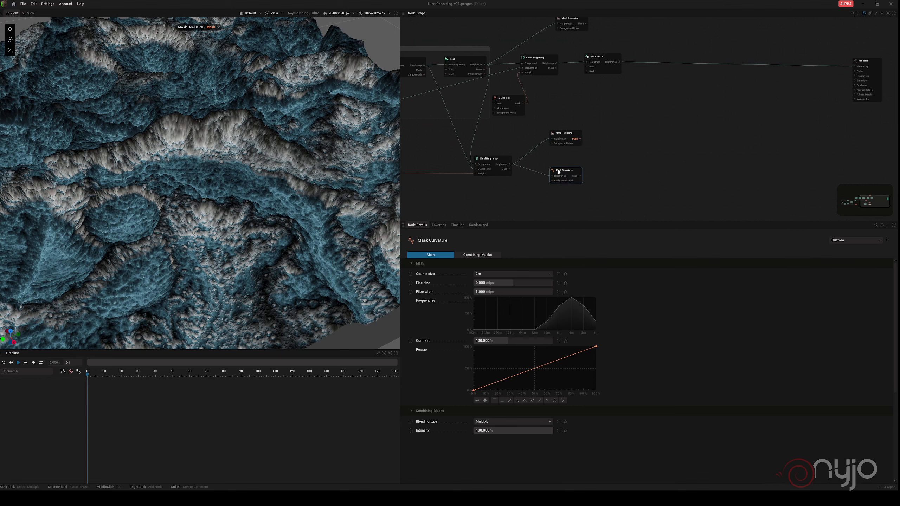
{"action": "left_click", "coordinate": [575, 175]}
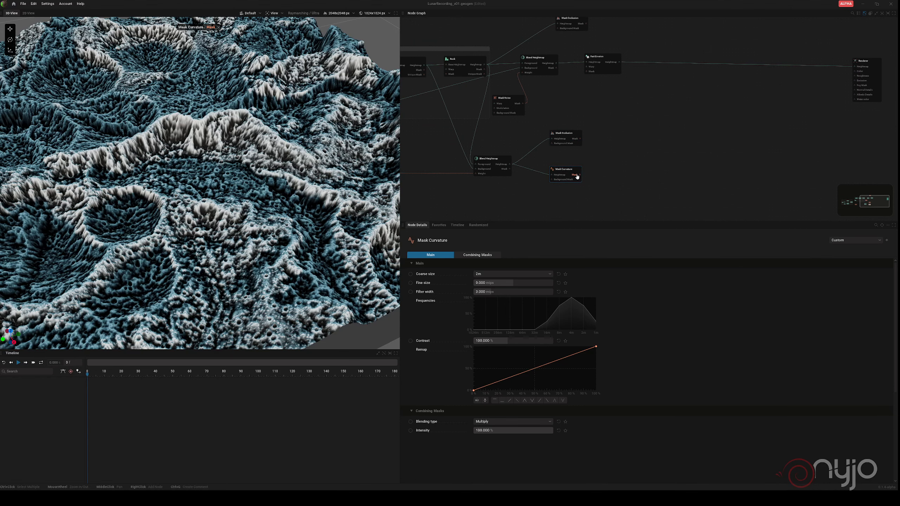
Set the Mask Curvature's coarse size to 05m, fine size to 0 mips, and filter width to 10 mips
{"action": "left_click", "coordinate": [488, 275]}
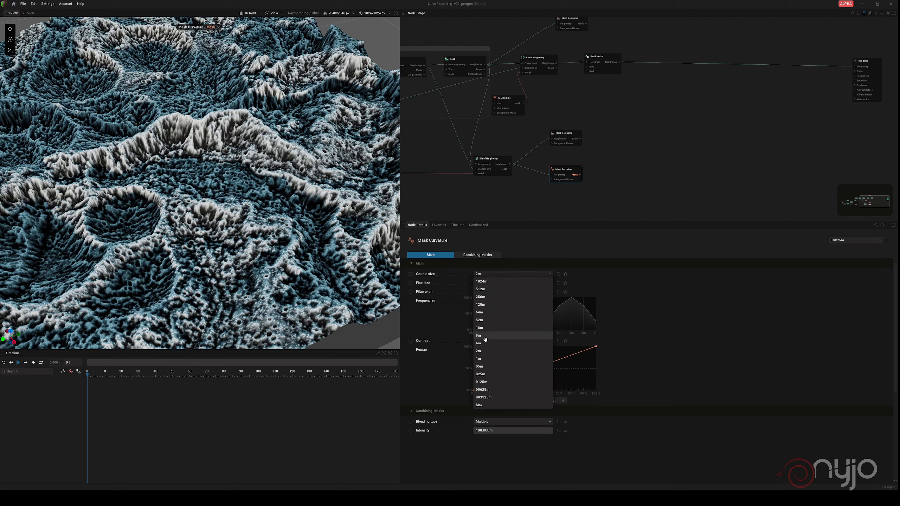
{"action": "left_click", "coordinate": [482, 366]}
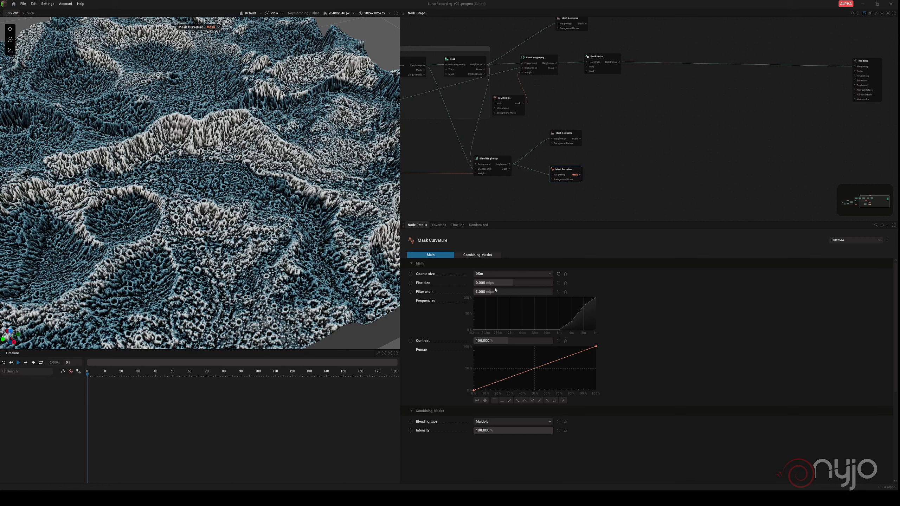
{"action": "left_click_drag", "start_coordinate": [499, 283], "coordinate": [511, 283]}
{"action": "double_click", "coordinate": [496, 283]}
{"action": "type", "text": "0"}
{"action": "key", "text": "Return"}
{"action": "left_click_drag", "start_coordinate": [491, 291], "coordinate": [537, 292]}
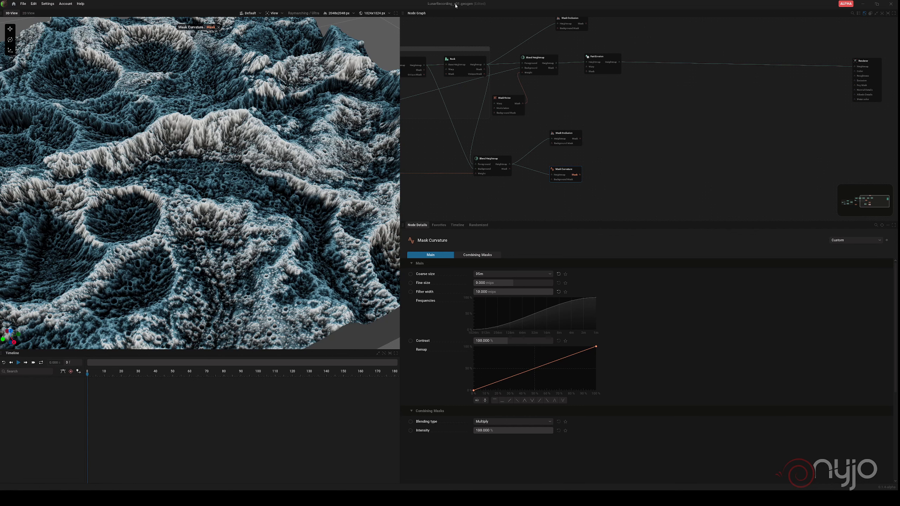
Add a Mask Height node aligned below the Mask Curvature and connect the lower Blend Heightmap's heightmap to it
{"action": "middle_click_drag", "start_coordinate": [535, 202], "coordinate": [530, 155]}
{"action": "right_click", "coordinate": [529, 157]}
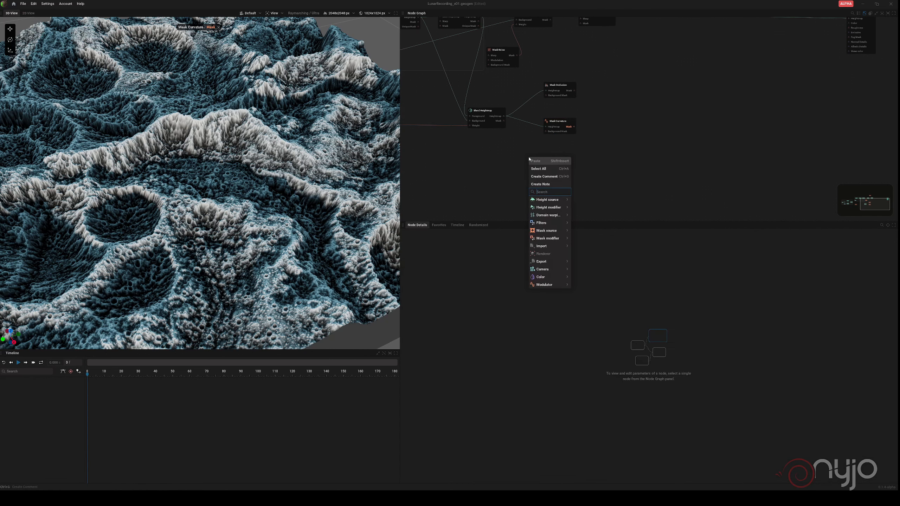
{"action": "type", "text": "mask he"}
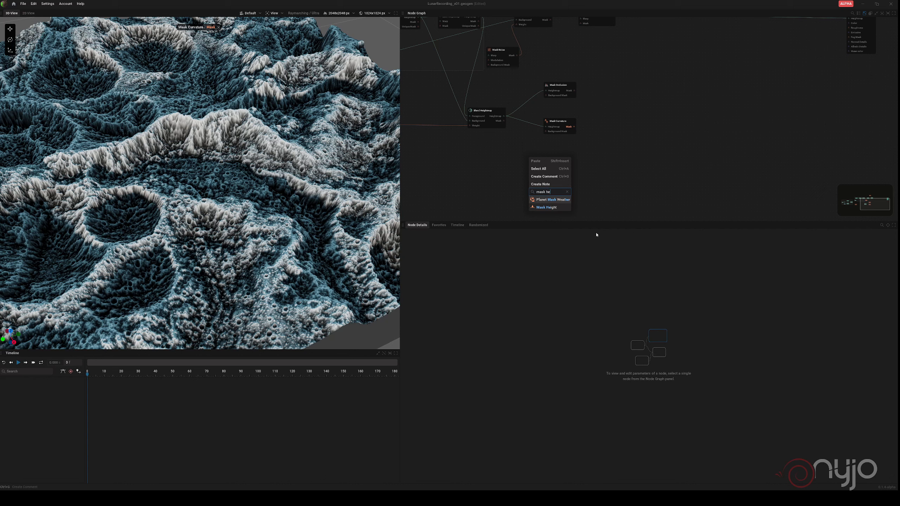
{"action": "left_click", "coordinate": [552, 208]}
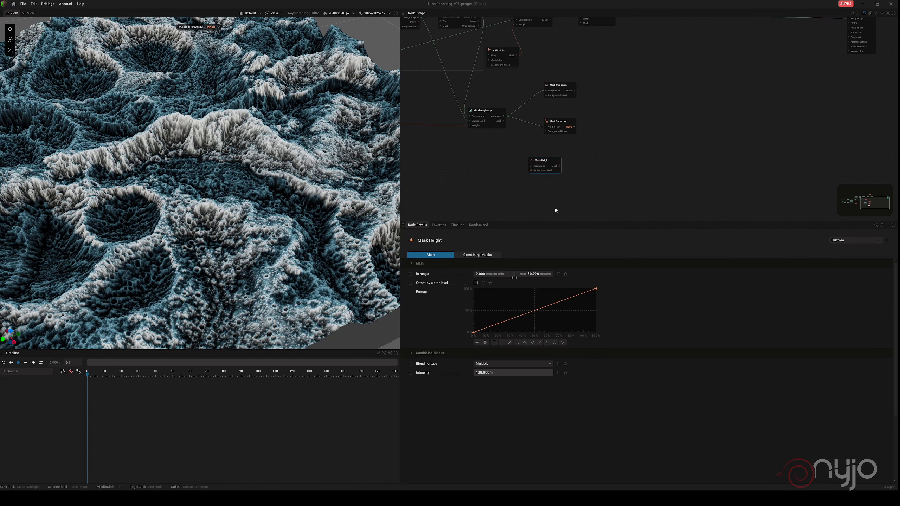
{"action": "left_click_drag", "start_coordinate": [553, 161], "coordinate": [557, 159]}
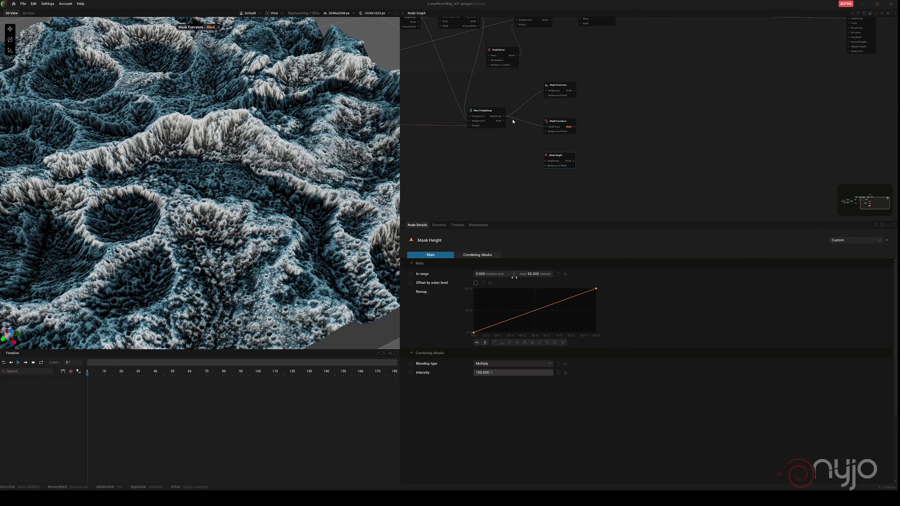
{"action": "left_click_drag", "start_coordinate": [504, 116], "coordinate": [545, 161]}
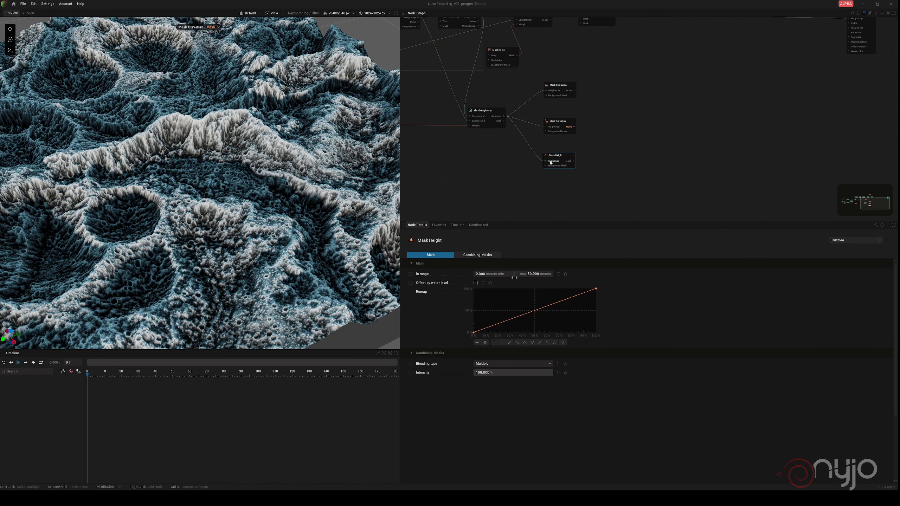
Preview the Mask Height's mask on the terrain and set its input range to about 72 to 314 meters
{"action": "left_click", "coordinate": [568, 161]}
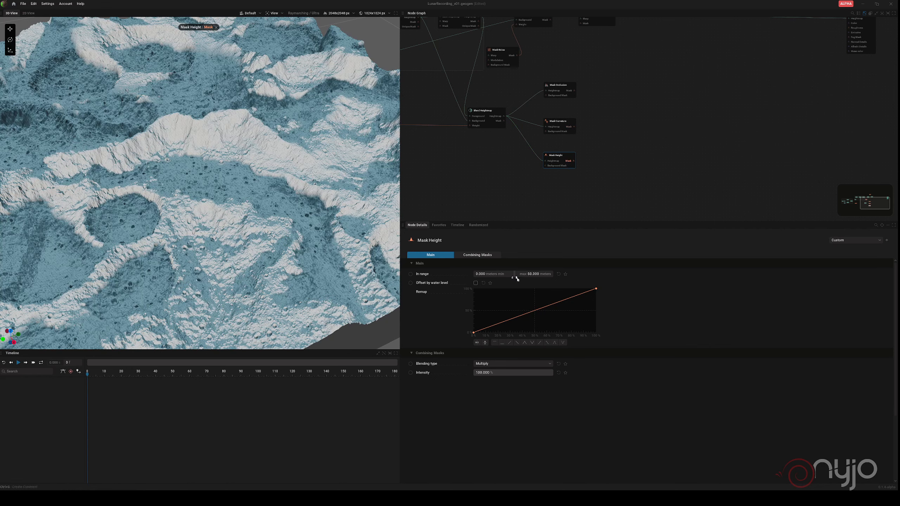
{"action": "mouse_move", "coordinate": [517, 279]}
{"action": "left_mouse_down"}
{"action": "mouse_move", "coordinate": [528, 279]}
{"action": "mouse_move", "coordinate": [515, 280]}
{"action": "left_mouse_up"}
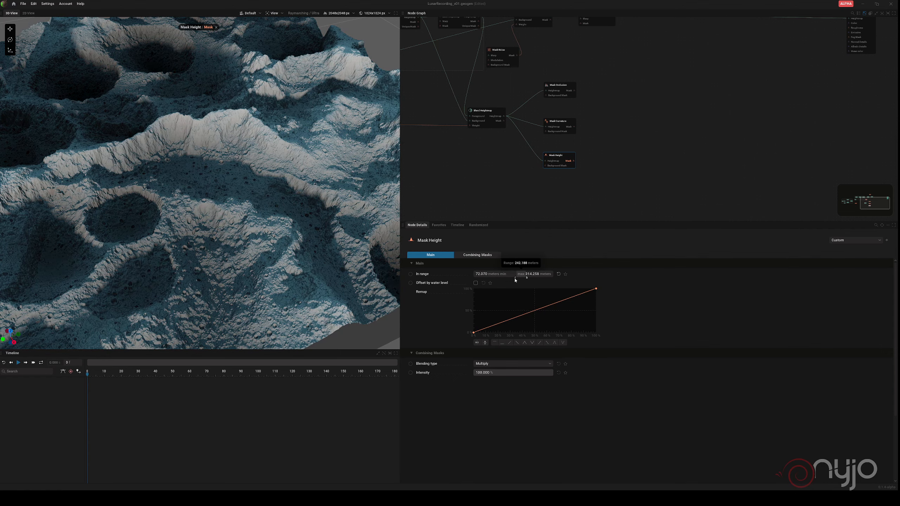
{"action": "mouse_move", "coordinate": [135, 69]}
{"action": "left_mouse_down"}
{"action": "mouse_move", "coordinate": [159, 80]}
{"action": "mouse_move", "coordinate": [227, 71]}
{"action": "mouse_move", "coordinate": [148, 63]}
{"action": "left_mouse_up"}
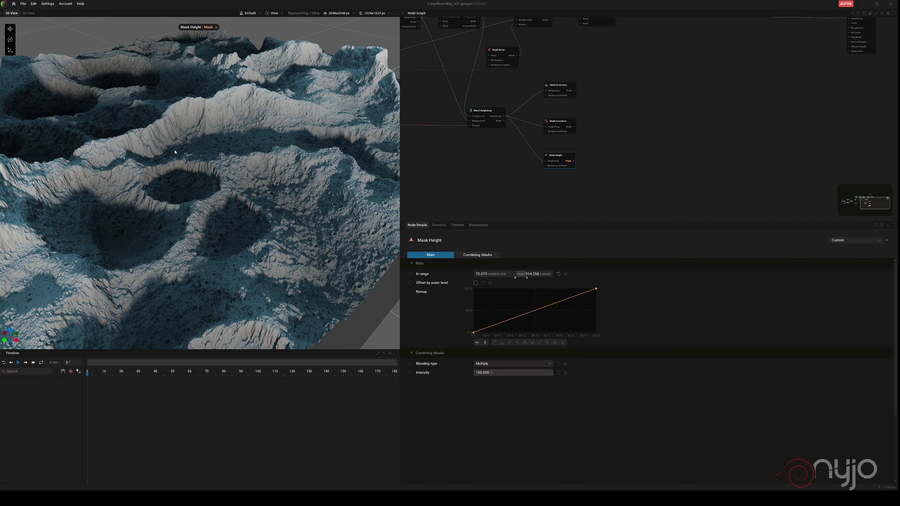
Add a Mask Slope node aligned below the Mask Height and connect the lower Blend Heightmap's heightmap to it
{"action": "right_click", "coordinate": [548, 198]}
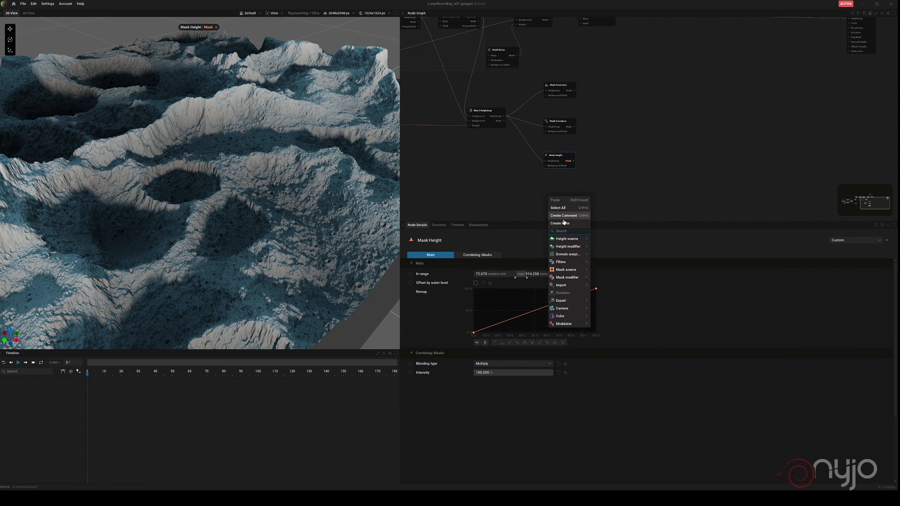
{"action": "type", "text": "mas"}
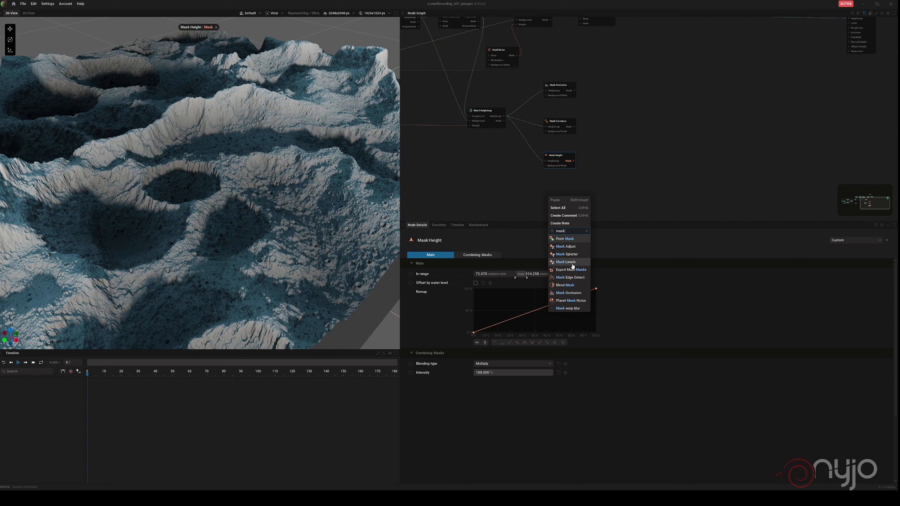
{"action": "type", "text": "k"}
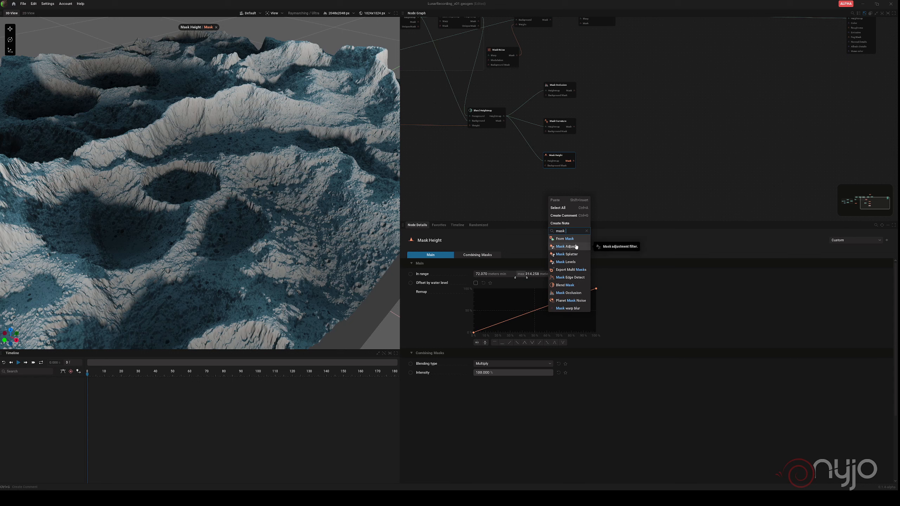
{"action": "type", "text": " slo"}
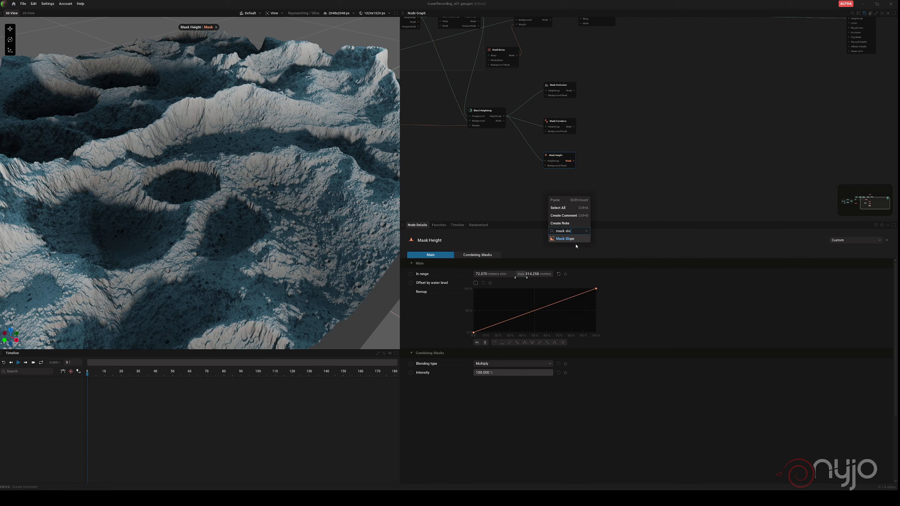
{"action": "left_click", "coordinate": [567, 238]}
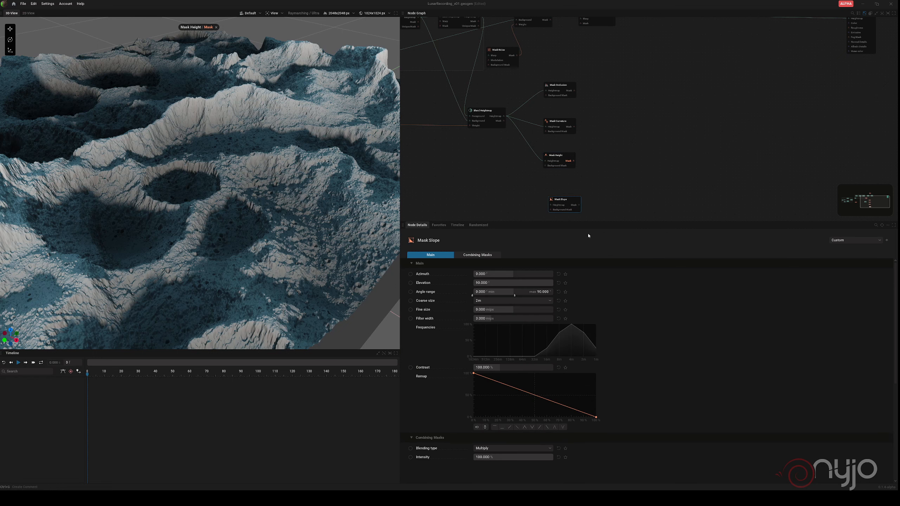
{"action": "left_click_drag", "start_coordinate": [560, 199], "coordinate": [556, 184]}
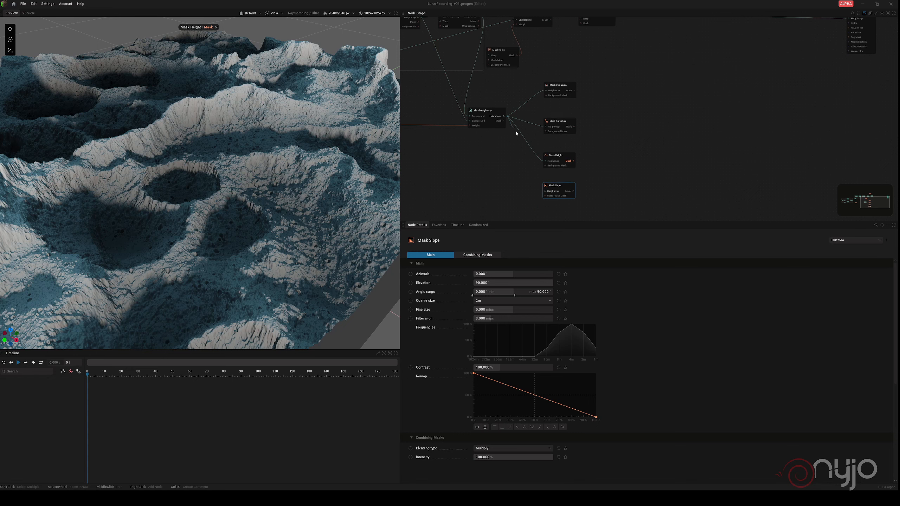
{"action": "left_click_drag", "start_coordinate": [516, 132], "coordinate": [544, 191]}
Previewing the Mask Slope's mask, set azimuth to about -16°, angle range to about 28.5° to 68.4°, and coarse size to 05m
{"action": "left_click", "coordinate": [568, 192]}
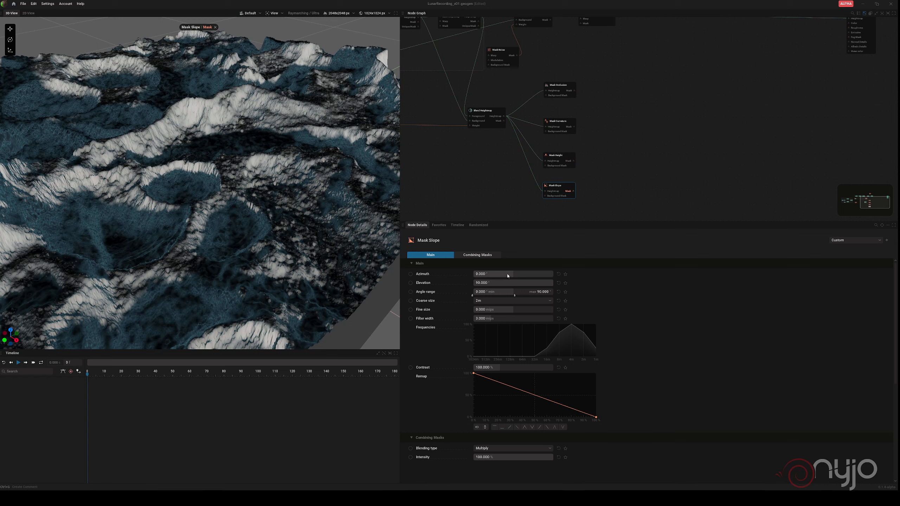
{"action": "mouse_move", "coordinate": [509, 275]}
{"action": "left_mouse_down"}
{"action": "mouse_move", "coordinate": [495, 274]}
{"action": "mouse_move", "coordinate": [507, 273]}
{"action": "left_mouse_up"}
{"action": "left_click_drag", "start_coordinate": [514, 296], "coordinate": [485, 297]}
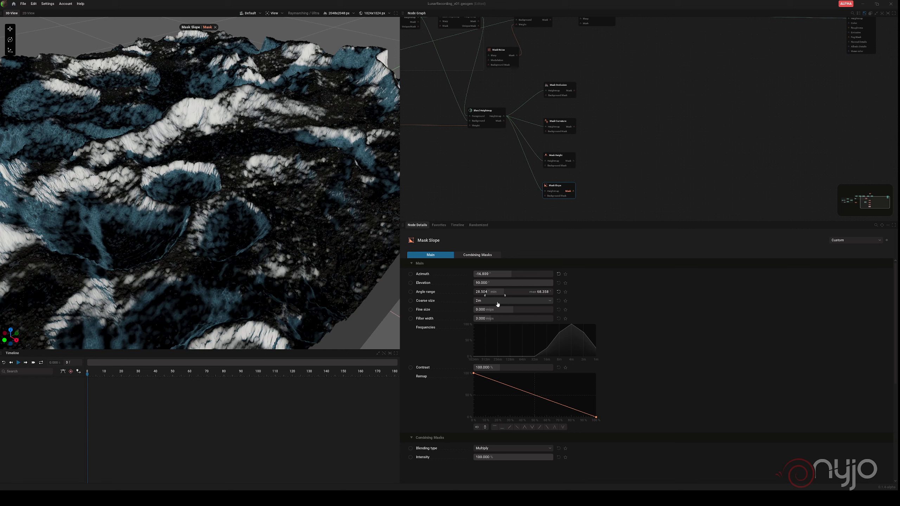
{"action": "left_click", "coordinate": [497, 304]}
{"action": "left_click", "coordinate": [492, 395]}
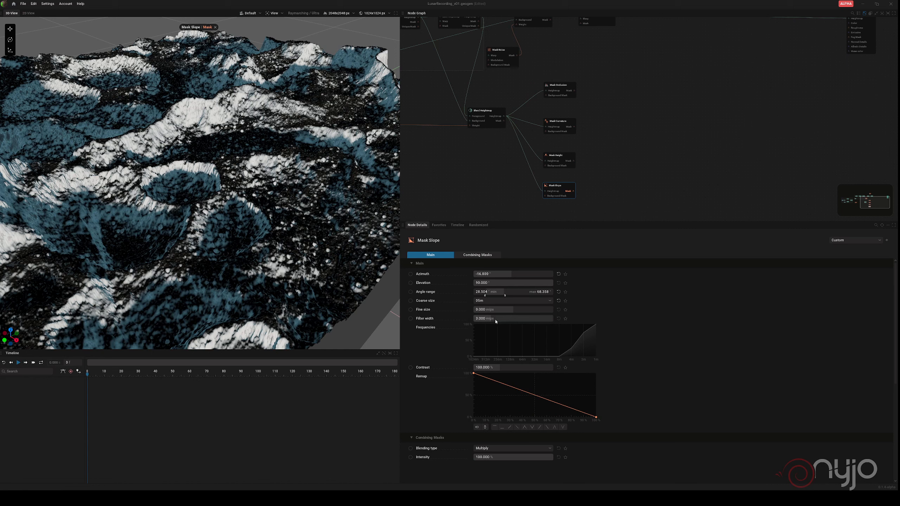
Raise the Mask Slope's filter width to about 9.1 steps
{"action": "left_click_drag", "start_coordinate": [496, 322], "coordinate": [541, 319]}
{"action": "left_click_drag", "start_coordinate": [544, 318], "coordinate": [546, 319]}
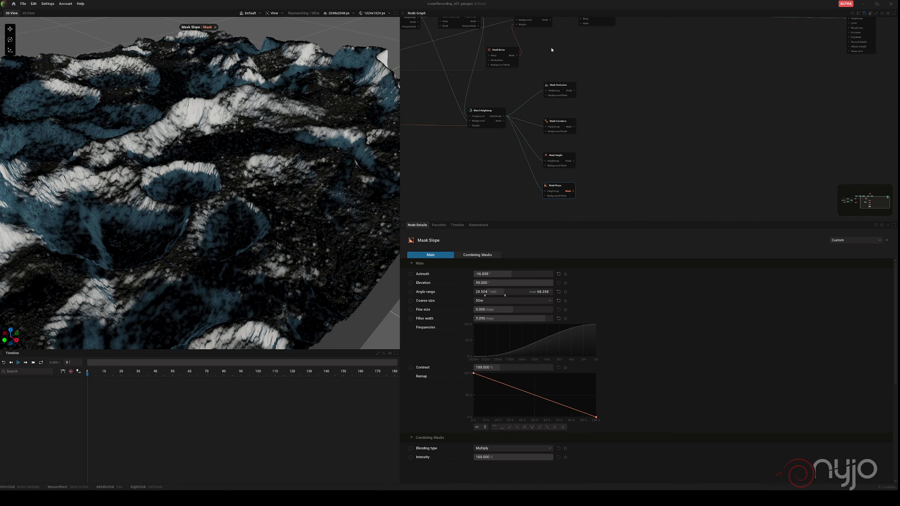
Add a Colorize node beside the Mask Occlusion, connect that mask to its gradient mask, and preview the Colorize output
{"action": "left_click", "coordinate": [607, 87]}
{"action": "right_click", "coordinate": [609, 87]}
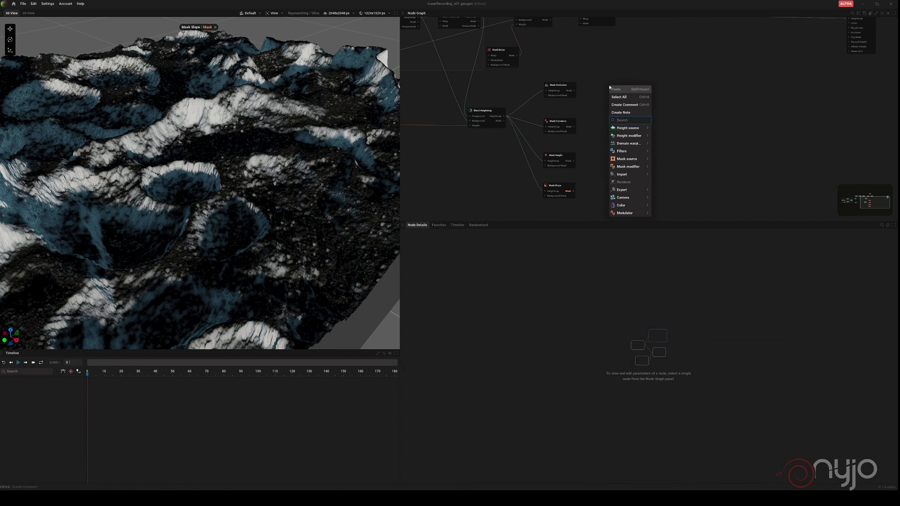
{"action": "type", "text": "colori"}
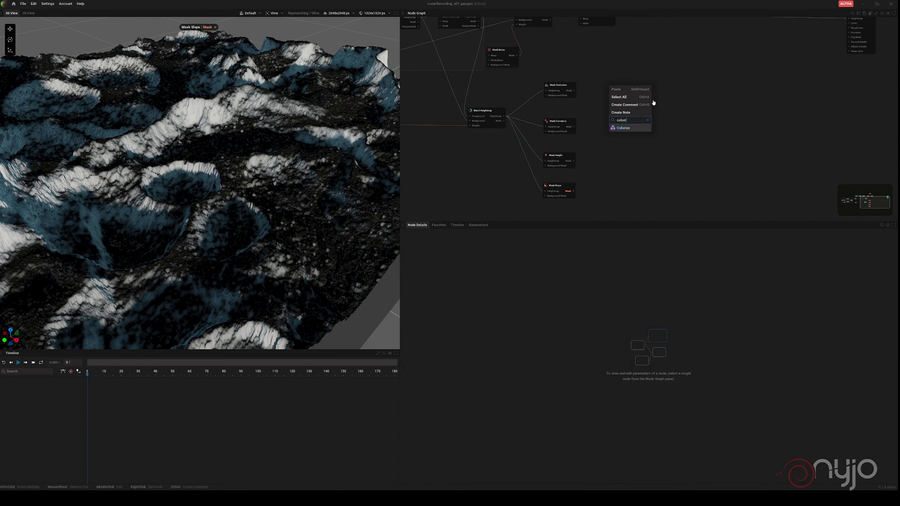
{"action": "left_click", "coordinate": [623, 128]}
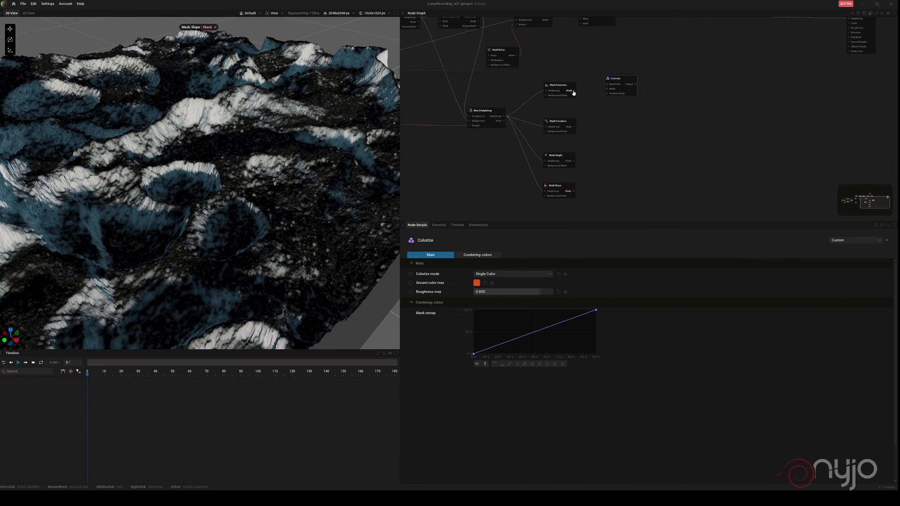
{"action": "left_click_drag", "start_coordinate": [574, 90], "coordinate": [618, 78]}
{"action": "left_click", "coordinate": [632, 86]}
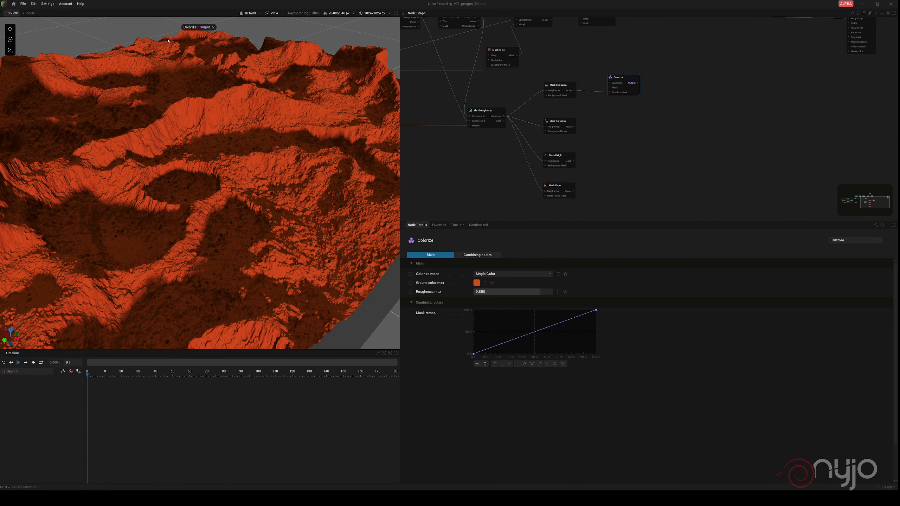
Set the occlusion Colorize to Color Gradient mode, with #626262 as the gradient's start color and #222222 as its end color
{"action": "left_click", "coordinate": [485, 273]}
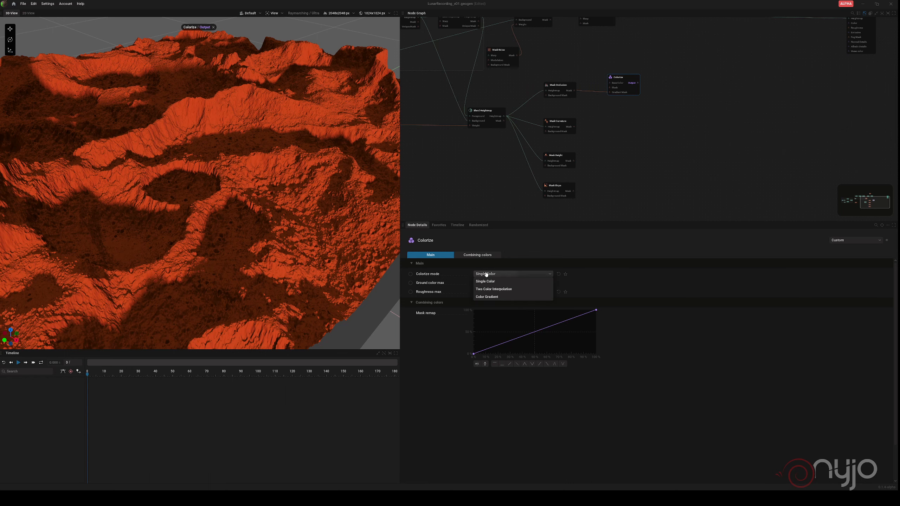
{"action": "left_click", "coordinate": [492, 297]}
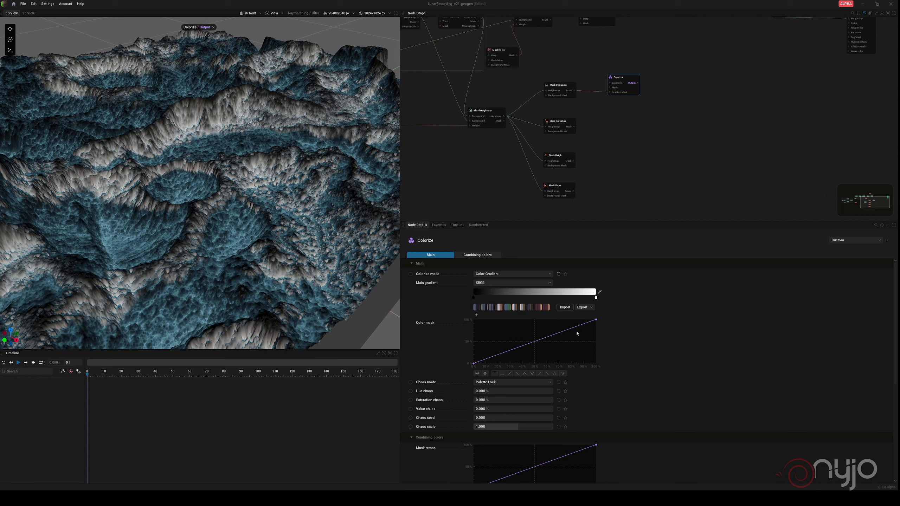
{"action": "right_click", "coordinate": [474, 299]}
{"action": "left_click", "coordinate": [483, 302]}
{"action": "left_click_drag", "start_coordinate": [520, 343], "coordinate": [518, 337]}
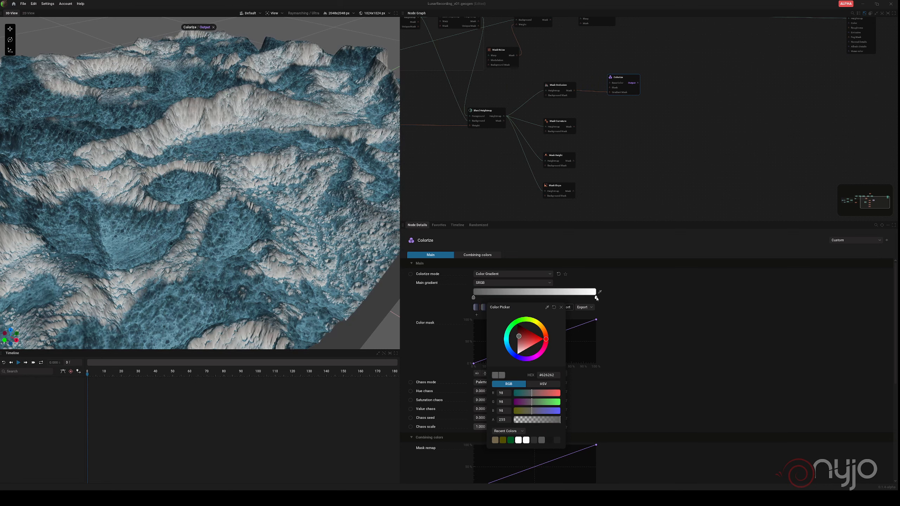
{"action": "left_click", "coordinate": [597, 298]}
{"action": "left_click", "coordinate": [597, 298]}
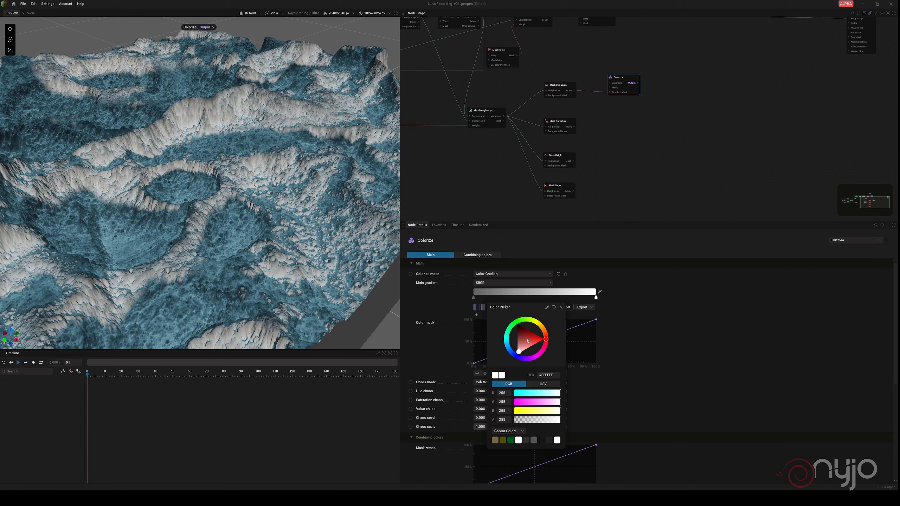
{"action": "left_click_drag", "start_coordinate": [518, 343], "coordinate": [512, 336]}
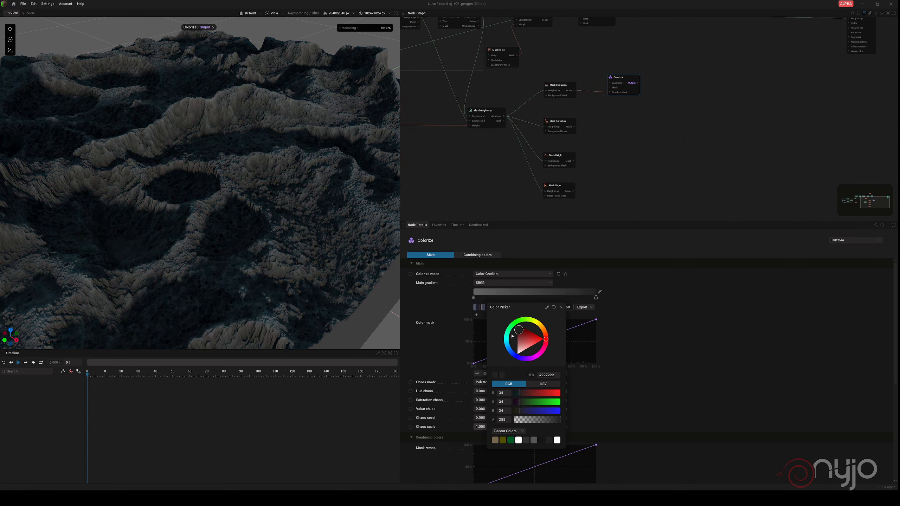
{"action": "left_click", "coordinate": [680, 353]}
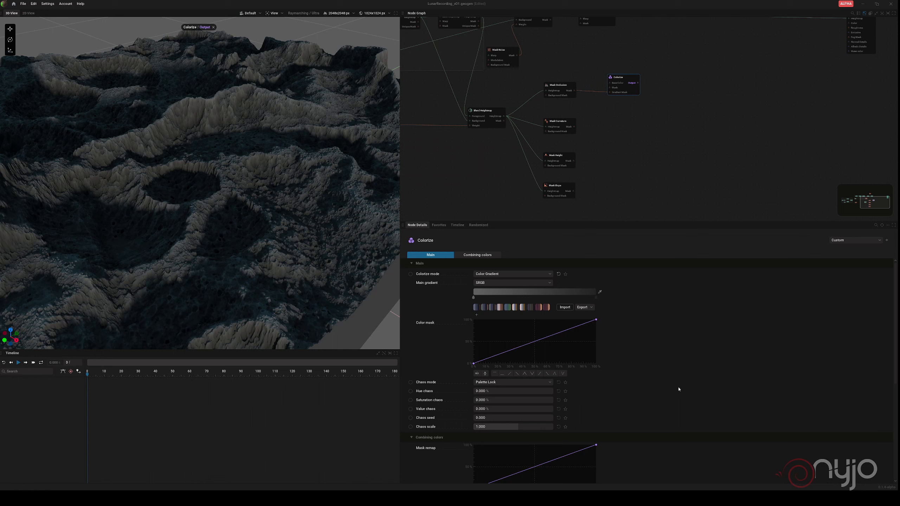
Add a Colorize node beside the Mask Curvature, connect that mask to its gradient mask, and preview the Colorize output
{"action": "right_click", "coordinate": [603, 126]}
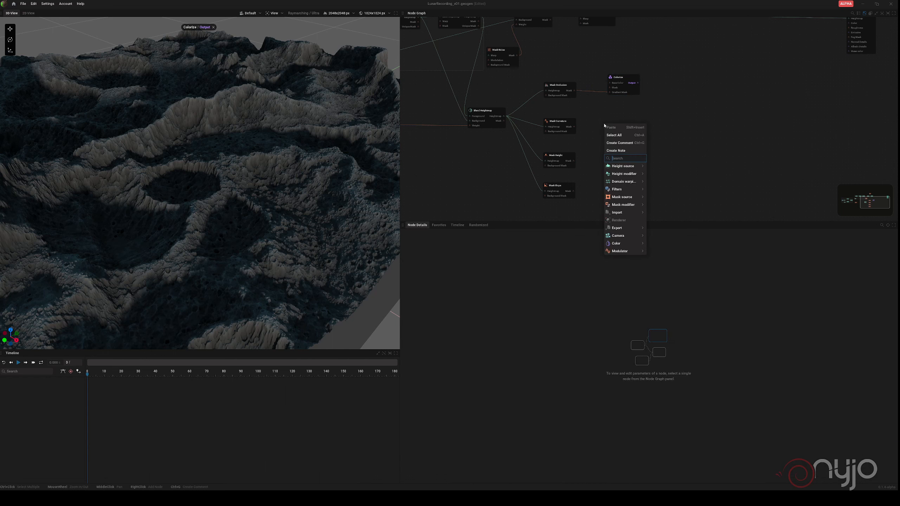
{"action": "type", "text": "color"}
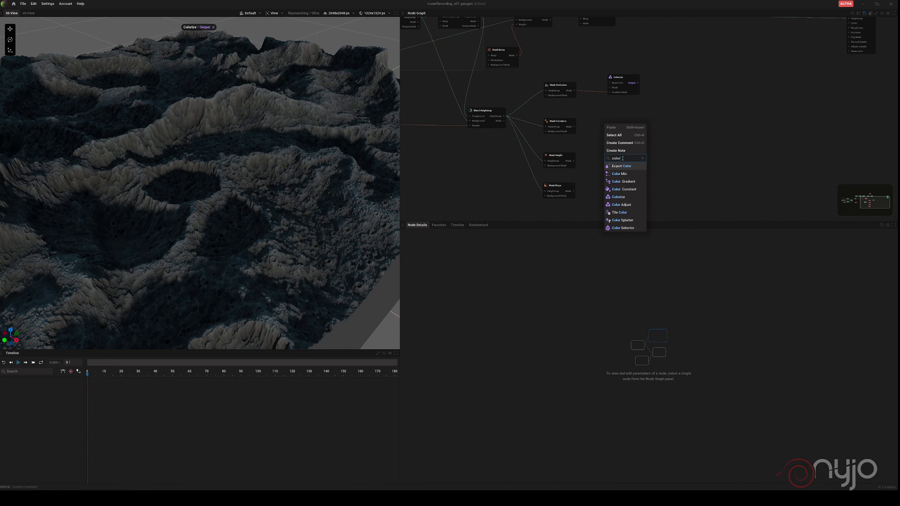
{"action": "left_click", "coordinate": [618, 196]}
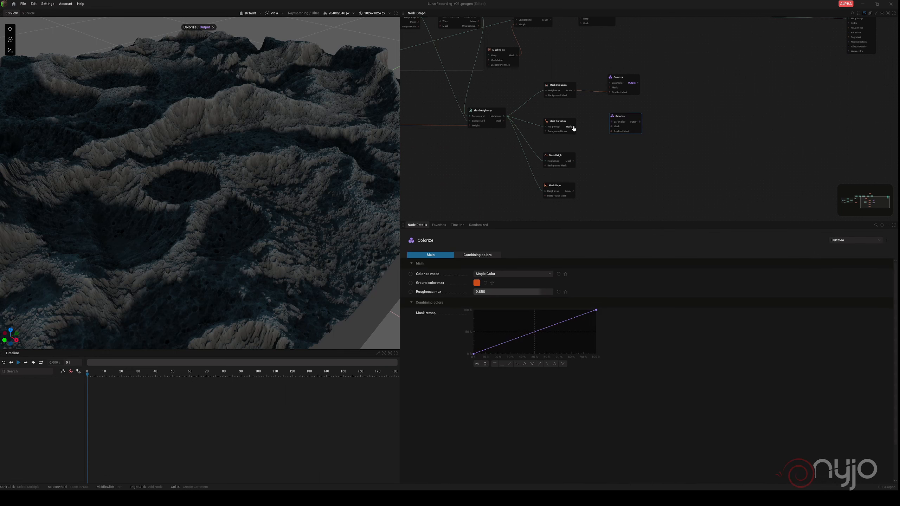
{"action": "left_click_drag", "start_coordinate": [574, 127], "coordinate": [611, 132]}
{"action": "left_click", "coordinate": [633, 122]}
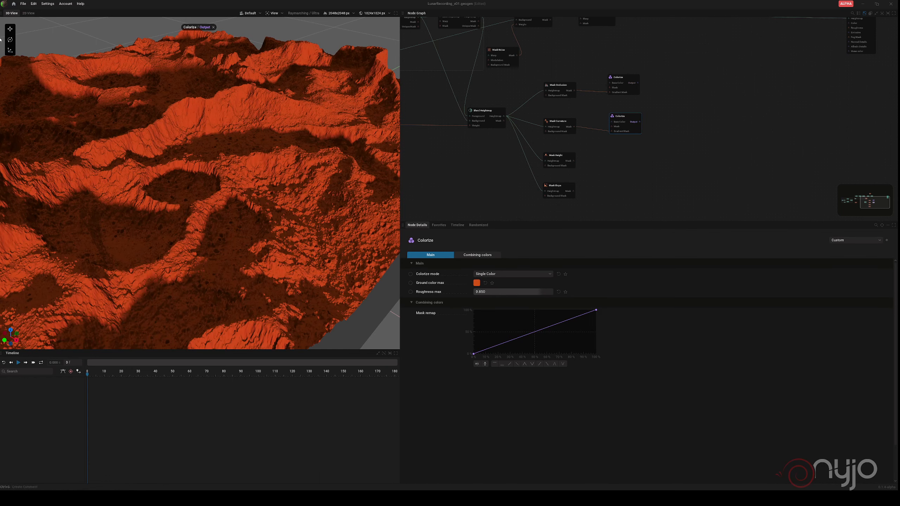
Save the project
{"action": "key", "text": "ctrl+s"}
{"action": "left_click", "coordinate": [24, 4]}
{"action": "left_click", "coordinate": [29, 39]}
Set the curvature Colorize to Color Gradient mode and apply the blue-to-green preset gradient
{"action": "left_click", "coordinate": [513, 274]}
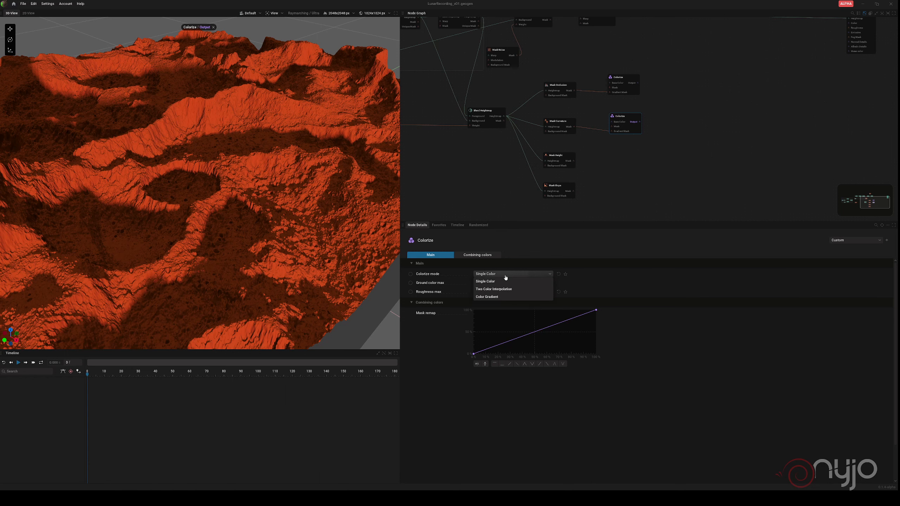
{"action": "left_click", "coordinate": [495, 297]}
{"action": "left_click", "coordinate": [509, 308]}
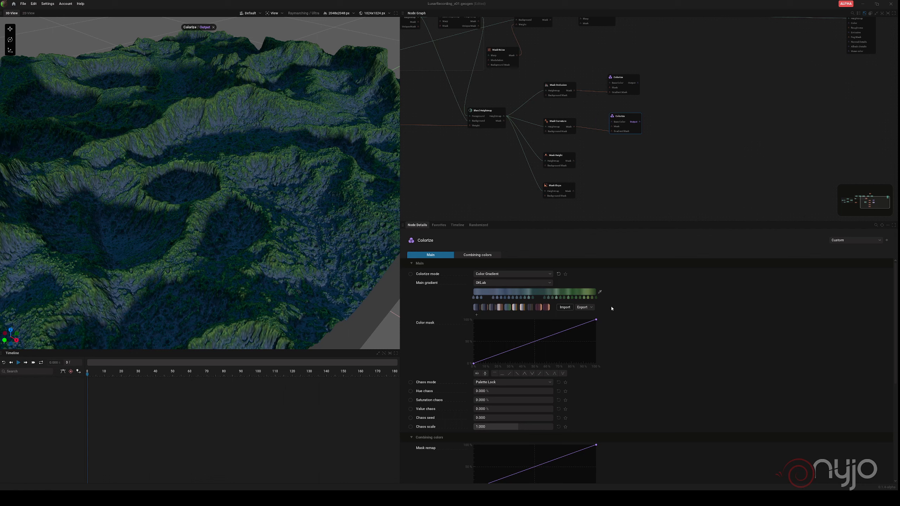
Add a Colorize node beside the Mask Height, connect that mask to its gradient mask, and preview the Colorize output
{"action": "left_click", "coordinate": [653, 161]}
{"action": "right_click", "coordinate": [571, 144]}
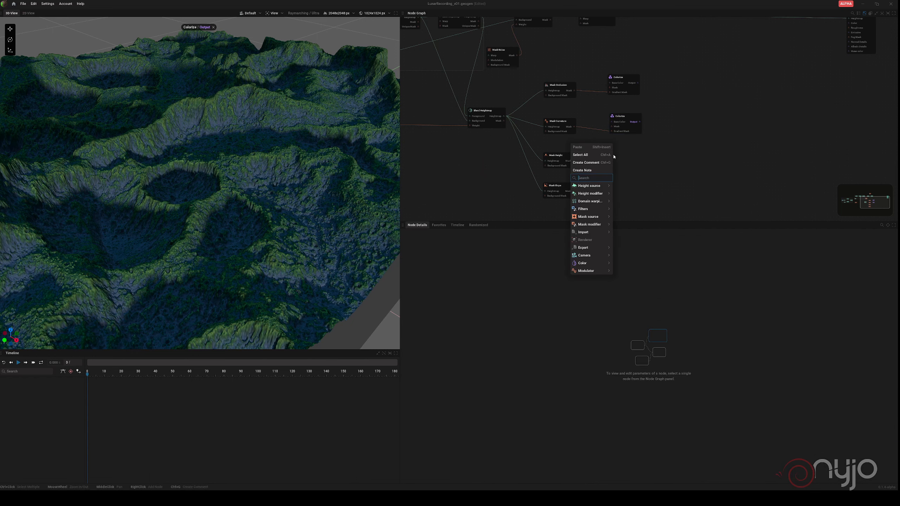
{"action": "mouse_move", "coordinate": [601, 186]}
{"action": "type", "text": "colori"}
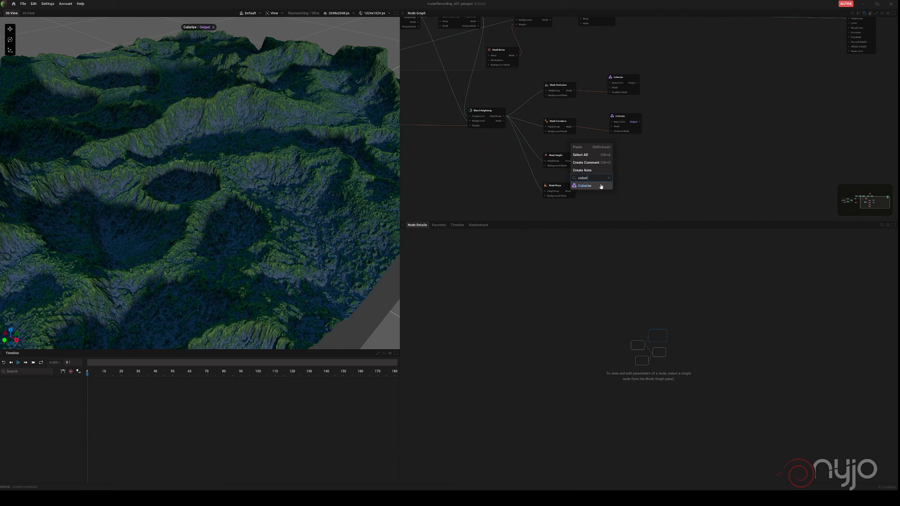
{"action": "left_click", "coordinate": [596, 186]}
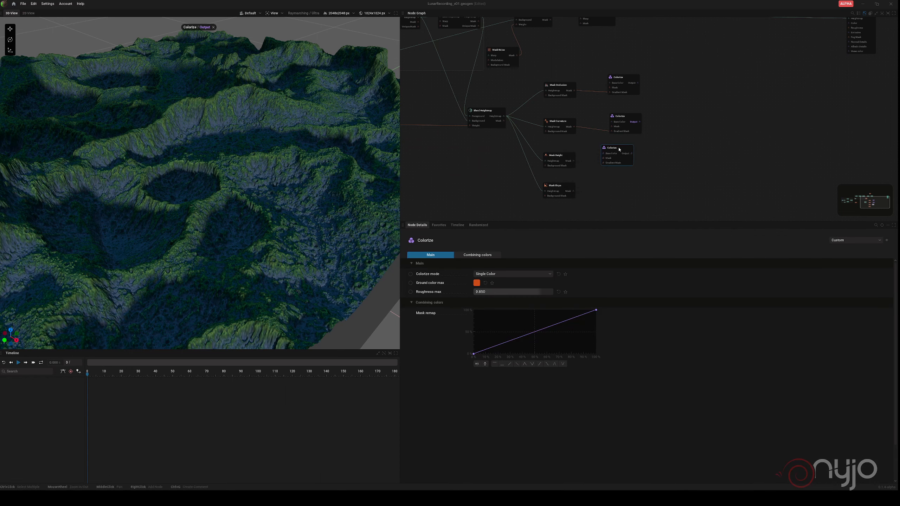
{"action": "left_click_drag", "start_coordinate": [572, 164], "coordinate": [609, 163]}
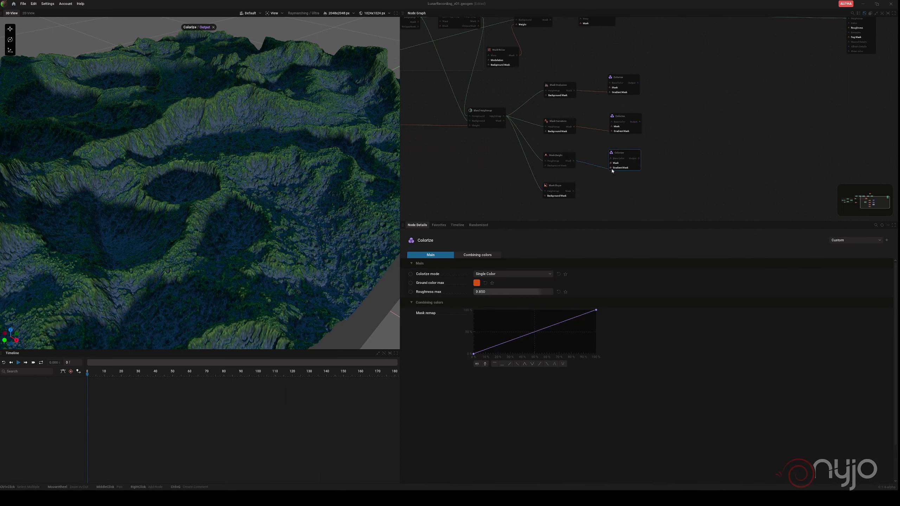
{"action": "left_click", "coordinate": [636, 160]}
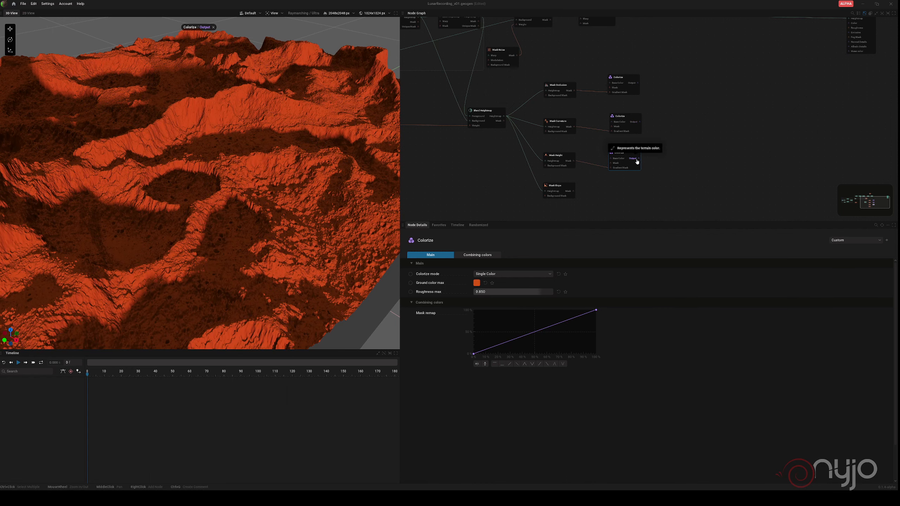
Set the height Colorize to Color Gradient mode and, after trying other presets, apply the first preset, slate blue ending in brown
{"action": "left_click", "coordinate": [506, 278]}
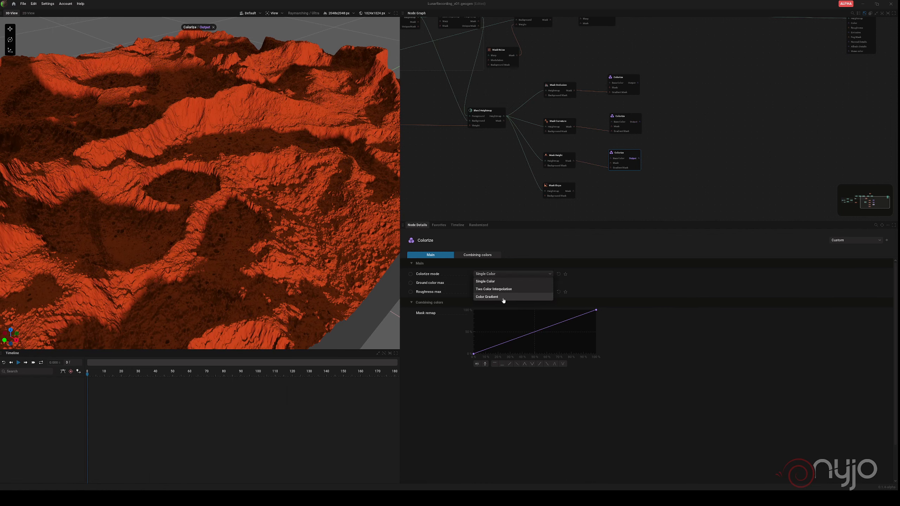
{"action": "left_click", "coordinate": [503, 301]}
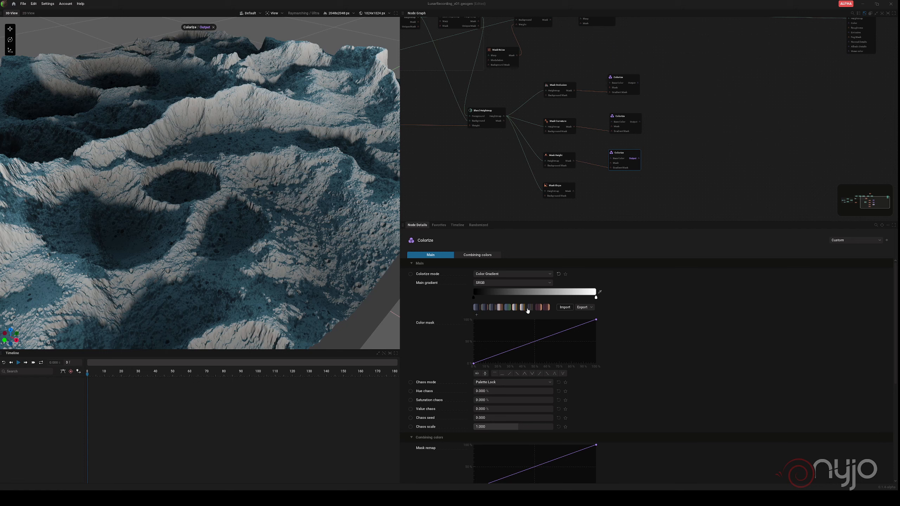
{"action": "left_click", "coordinate": [523, 309]}
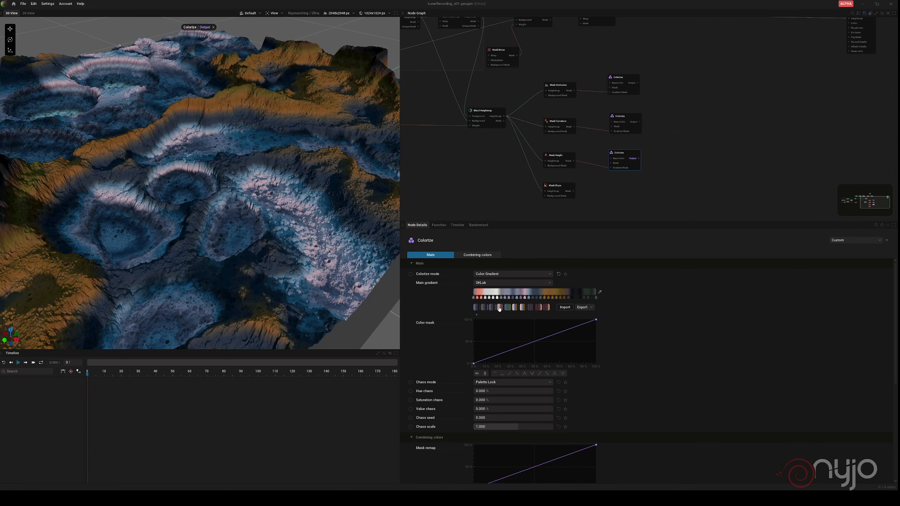
{"action": "left_click", "coordinate": [485, 308]}
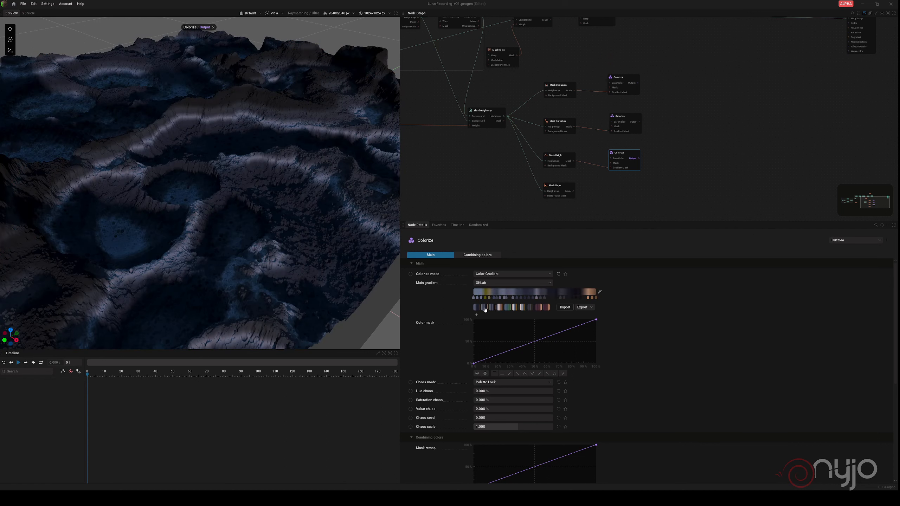
{"action": "left_click", "coordinate": [476, 307]}
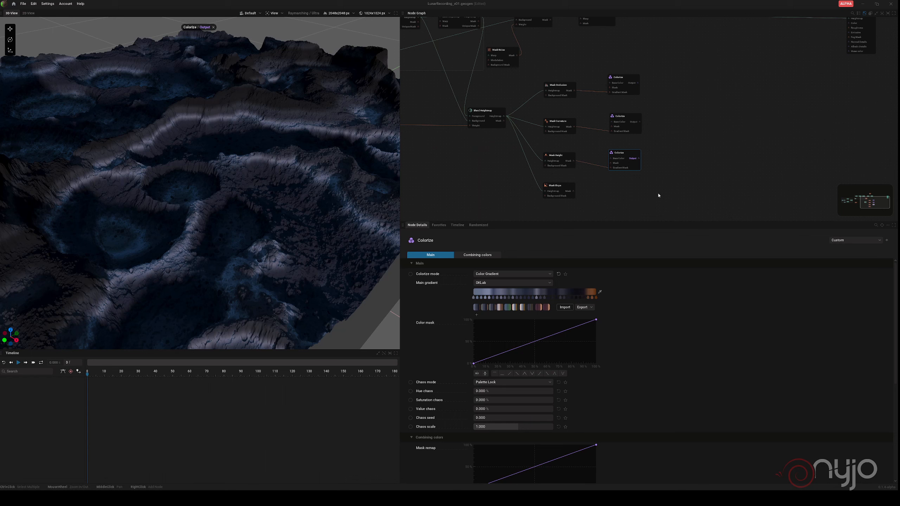
Add a Color Mix node with the occlusion Colorize as background and the curvature Colorize as foreground, and preview its output
{"action": "left_click", "coordinate": [675, 107]}
{"action": "right_click", "coordinate": [688, 112]}
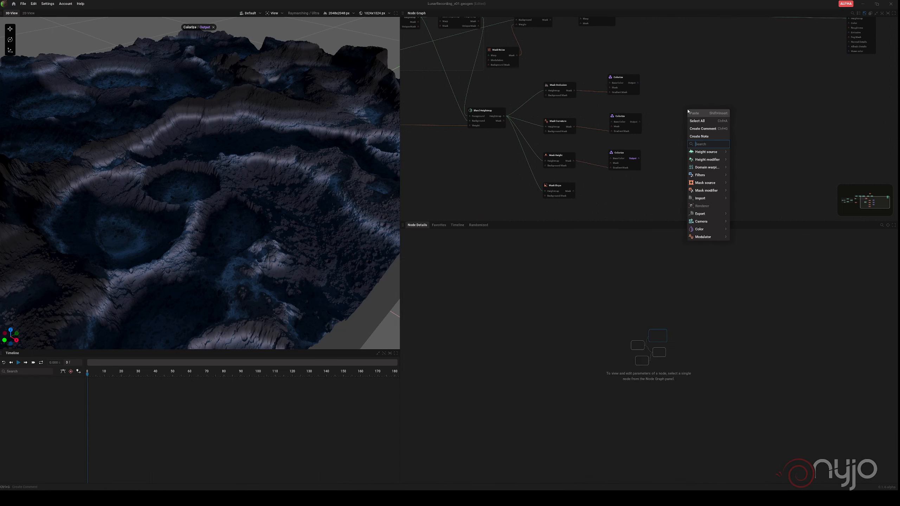
{"action": "type", "text": "color mi"}
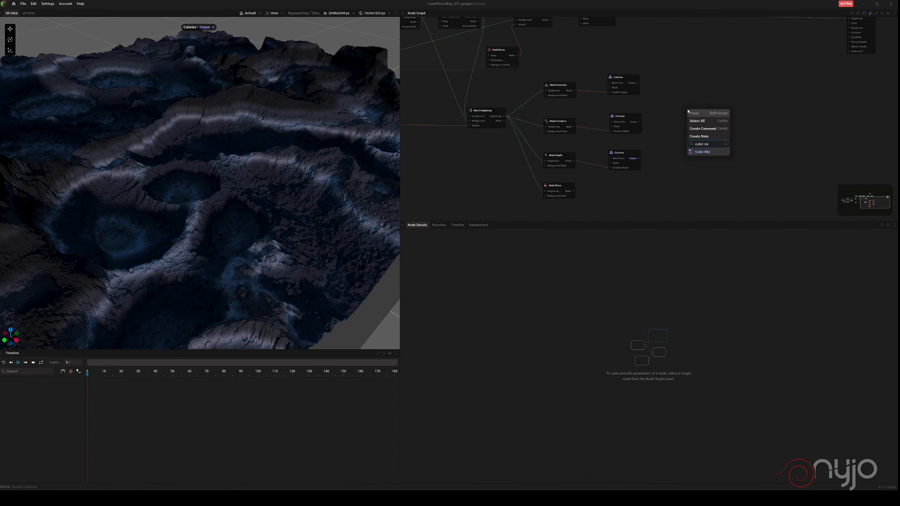
{"action": "left_click", "coordinate": [702, 152]}
{"action": "left_click_drag", "start_coordinate": [700, 113], "coordinate": [686, 94]}
{"action": "left_click", "coordinate": [634, 84]}
{"action": "left_click", "coordinate": [634, 122]}
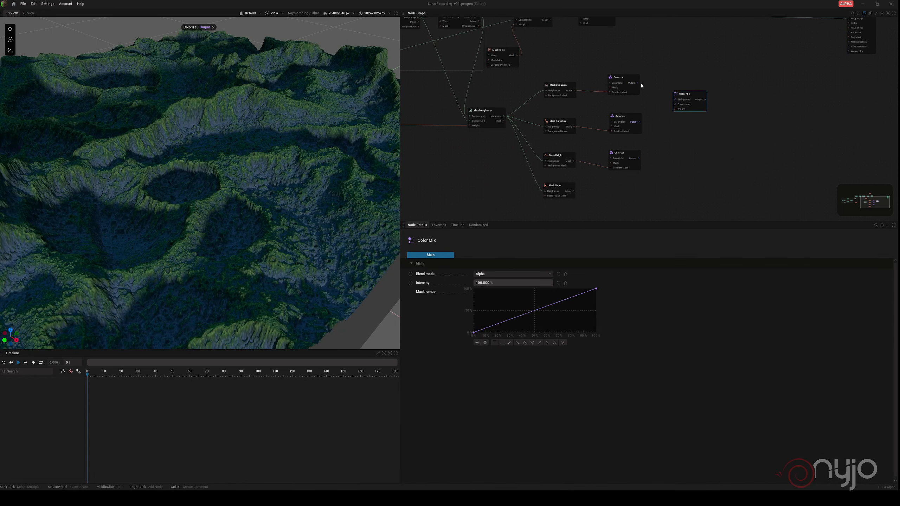
{"action": "left_click_drag", "start_coordinate": [637, 83], "coordinate": [675, 104]}
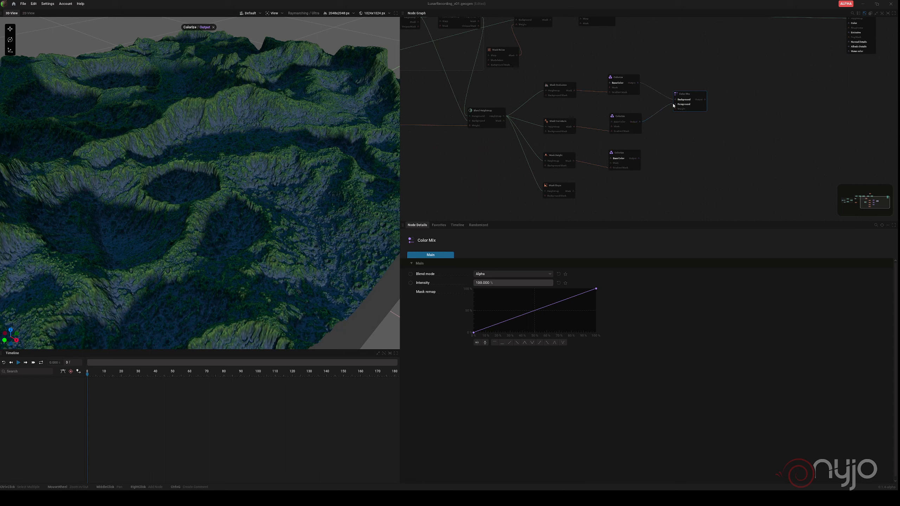
{"action": "left_click", "coordinate": [699, 100]}
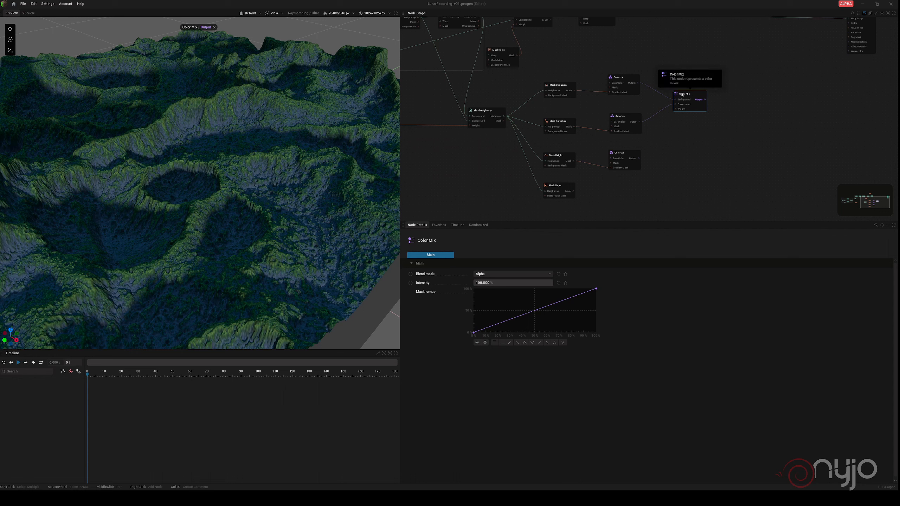
Set the Color Mix's blend mode to Darken and its intensity to 50%, and nudge the curvature Colorize node into line
{"action": "left_click", "coordinate": [490, 274]}
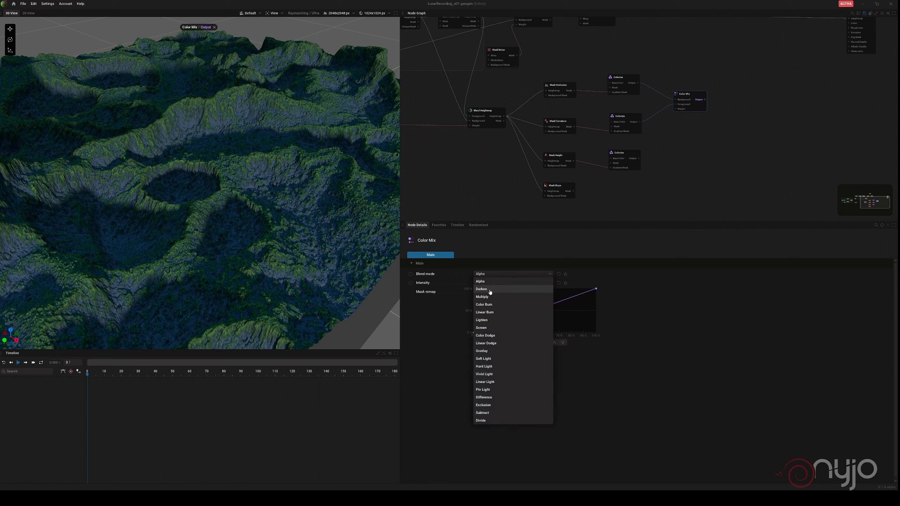
{"action": "left_click", "coordinate": [490, 289]}
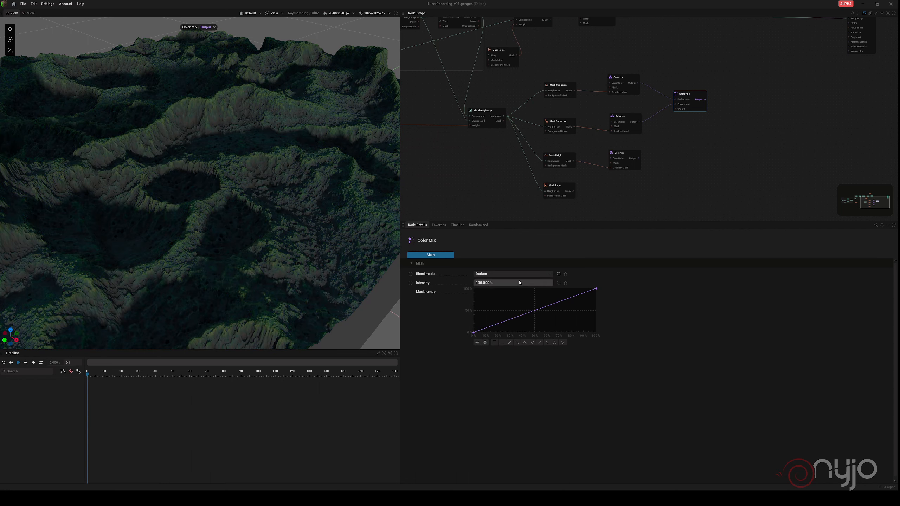
{"action": "left_click_drag", "start_coordinate": [520, 283], "coordinate": [507, 282]}
{"action": "double_click", "coordinate": [506, 282]}
{"action": "type", "text": "50"}
{"action": "key", "text": "Return"}
{"action": "left_click", "coordinate": [618, 118]}
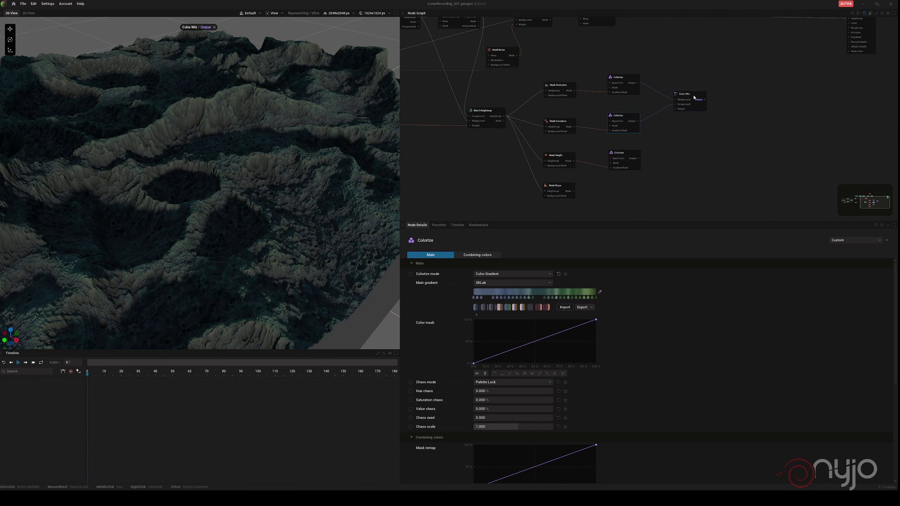
Add a second Color Mix node with the first Color Mix as background and the height Colorize as foreground, and preview it
{"action": "left_click", "coordinate": [694, 140]}
{"action": "right_click", "coordinate": [700, 141]}
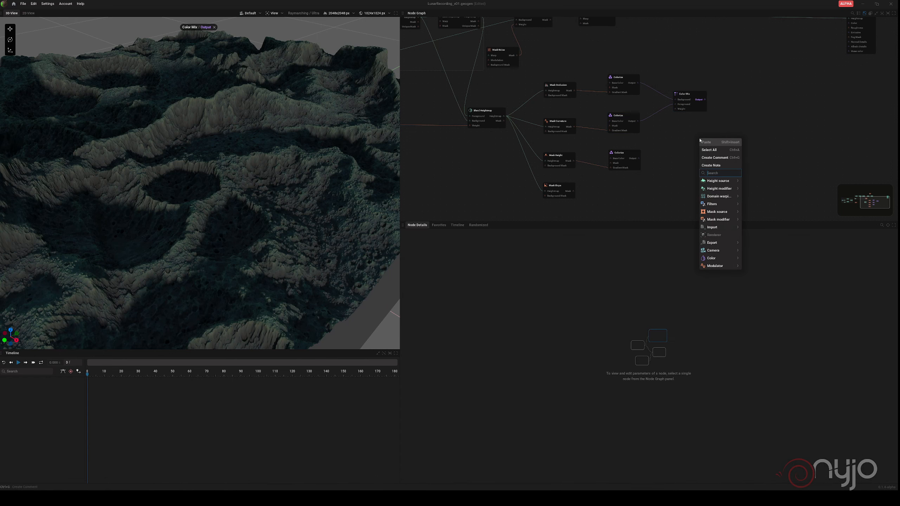
{"action": "type", "text": "colo"}
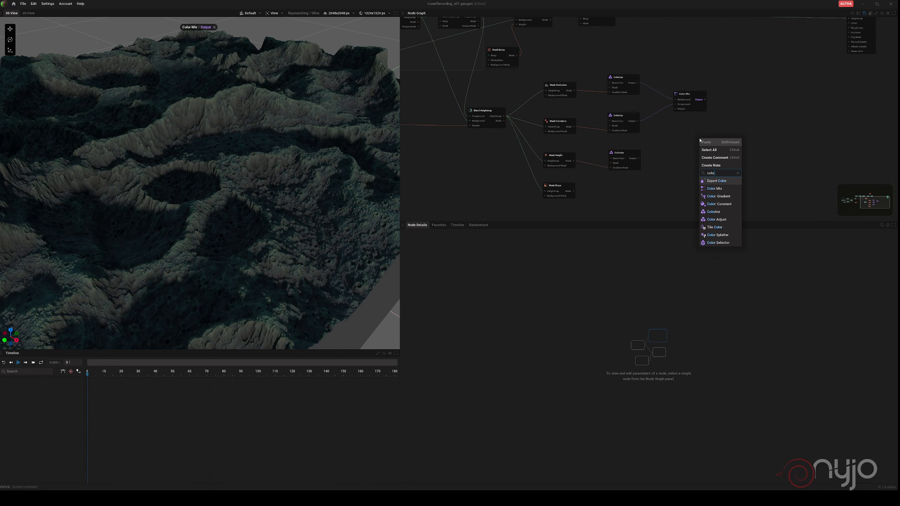
{"action": "left_click", "coordinate": [715, 188]}
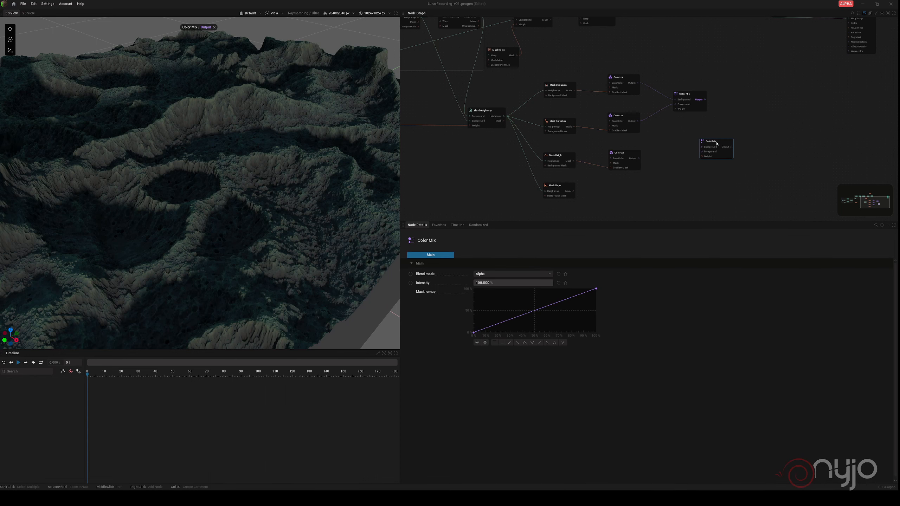
{"action": "left_click_drag", "start_coordinate": [717, 145], "coordinate": [753, 123]}
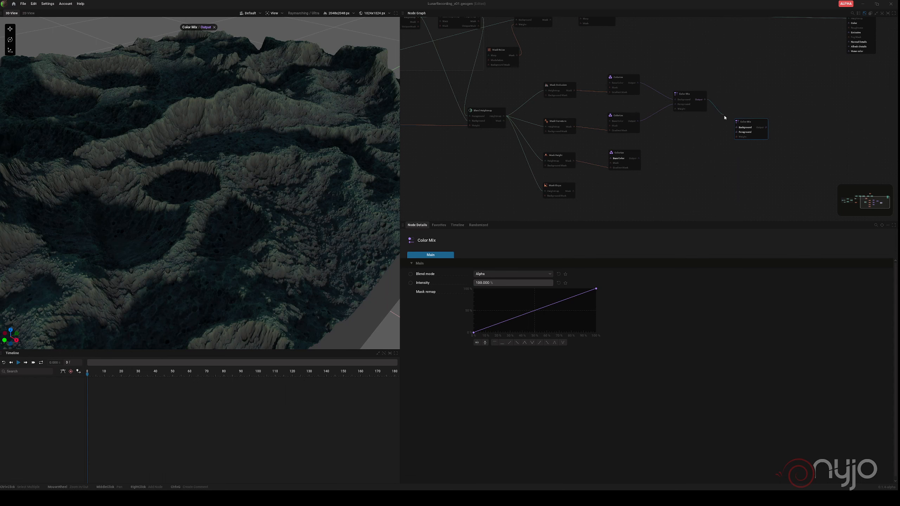
{"action": "left_click_drag", "start_coordinate": [704, 100], "coordinate": [735, 127]}
{"action": "left_click_drag", "start_coordinate": [639, 159], "coordinate": [735, 132]}
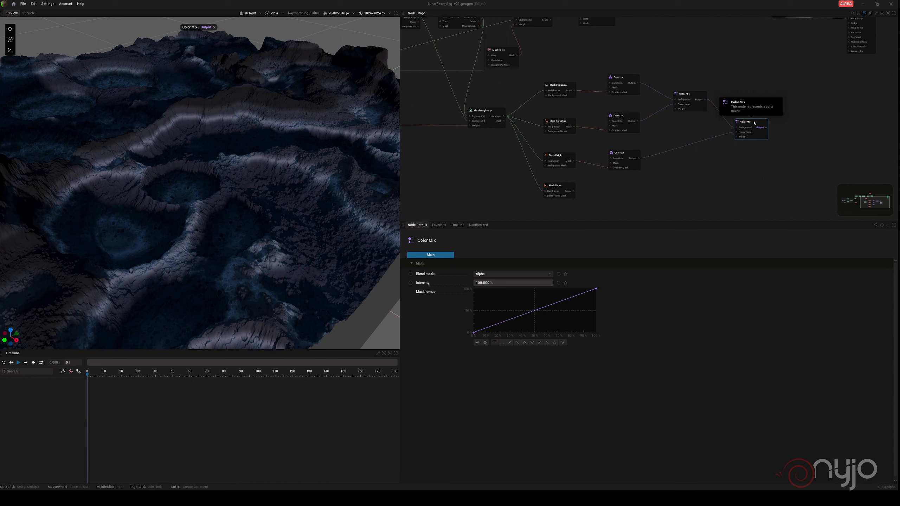
Set the second Color Mix to Subtract at 10% intensity and compare its output with the first Color Mix
{"action": "left_click", "coordinate": [486, 276]}
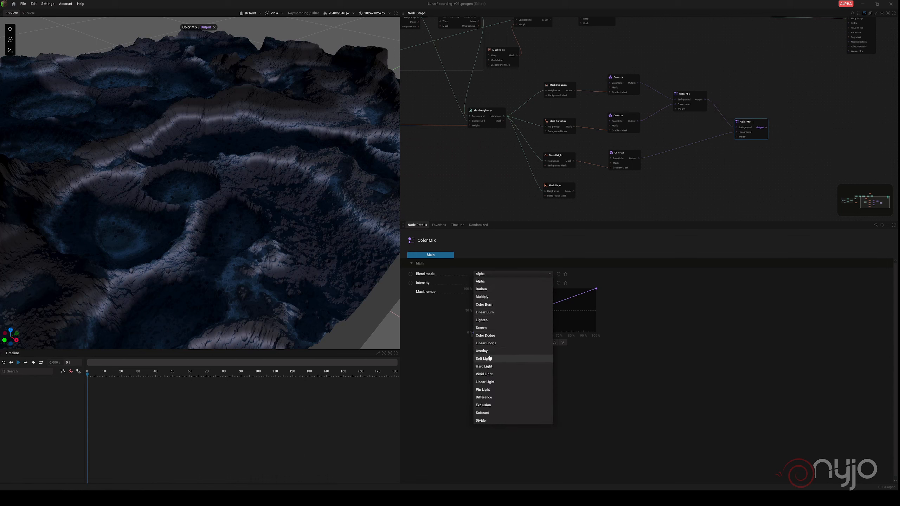
{"action": "left_click", "coordinate": [486, 413]}
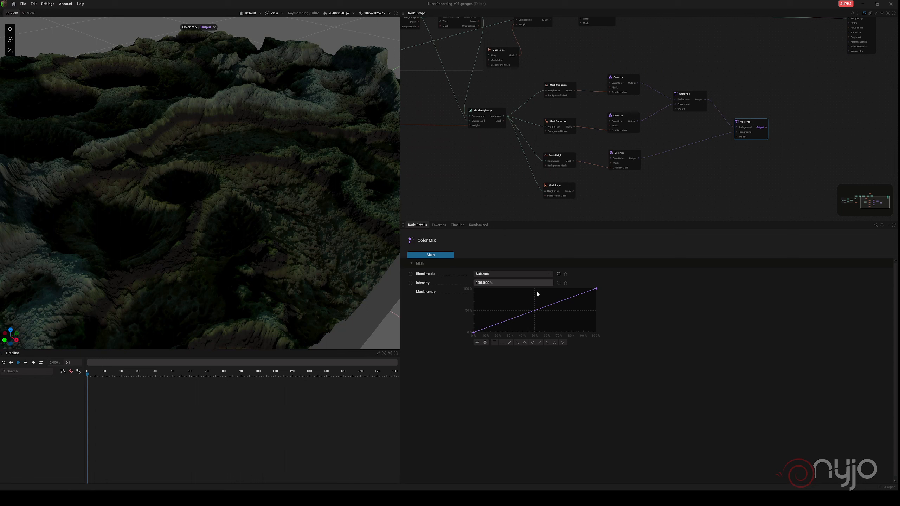
{"action": "left_click", "coordinate": [520, 284]}
{"action": "key", "text": "BackSpace"}
{"action": "key", "text": "Return"}
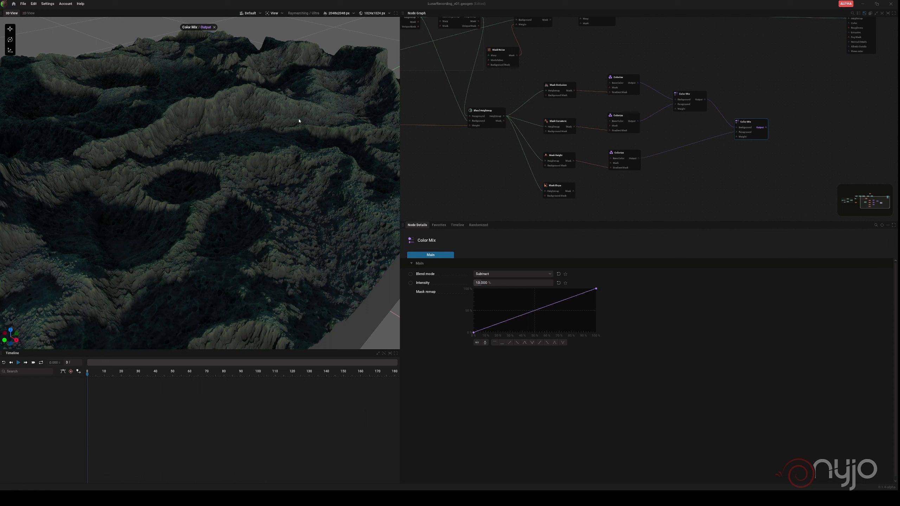
{"action": "left_click", "coordinate": [631, 84]}
{"action": "left_click", "coordinate": [698, 100]}
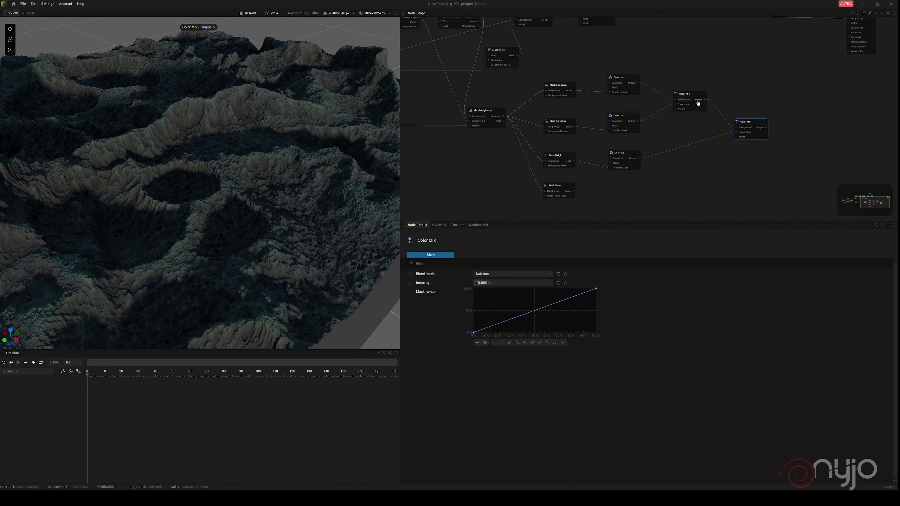
{"action": "left_click", "coordinate": [759, 128]}
Add a Colorize node beside the Mask Slope and connect that mask to its gradient mask
{"action": "right_click", "coordinate": [642, 186]}
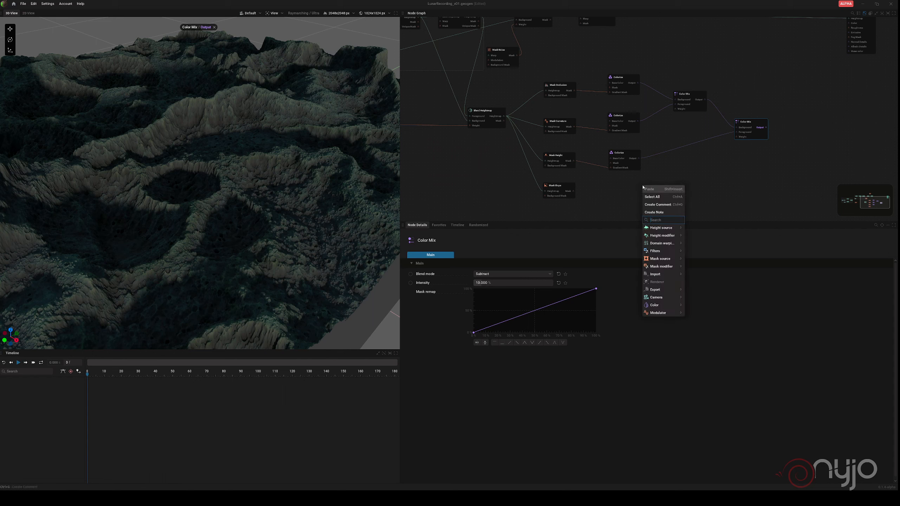
{"action": "type", "text": "colori"}
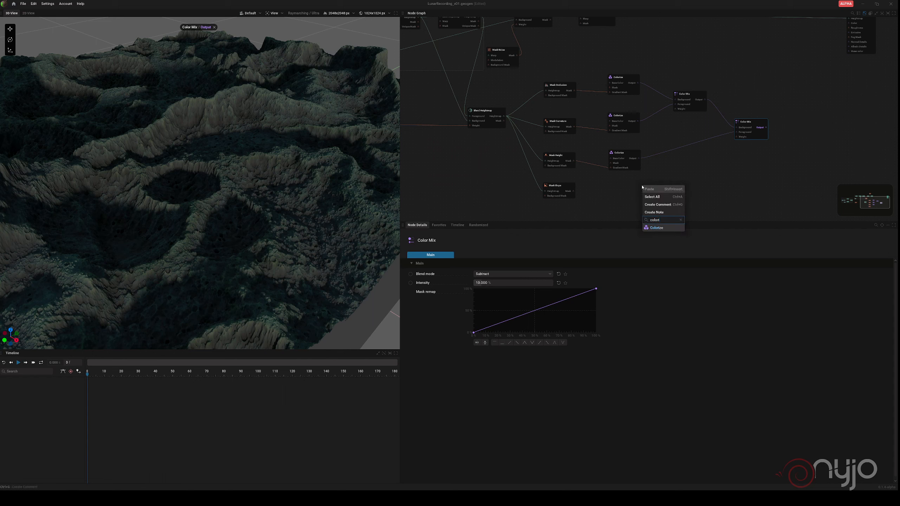
{"action": "left_click", "coordinate": [658, 227]}
{"action": "left_click_drag", "start_coordinate": [574, 193], "coordinate": [619, 188]}
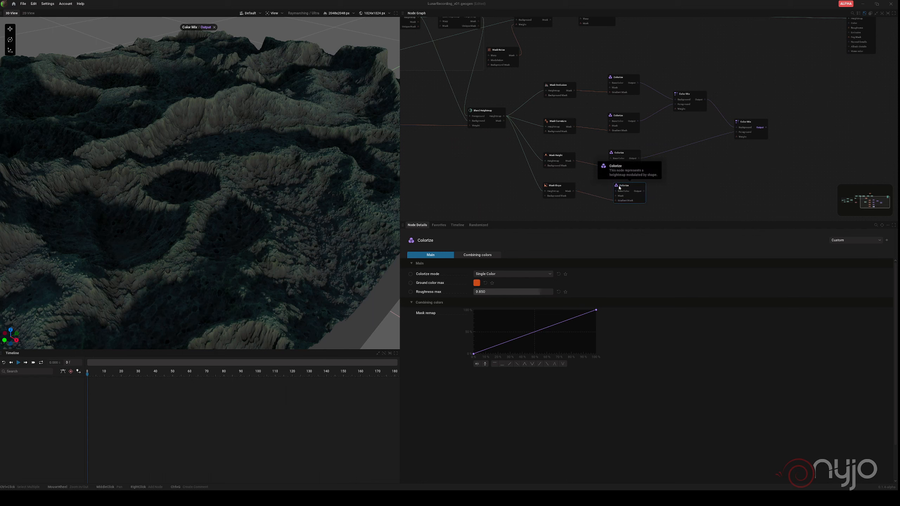
Set the slope Colorize to Color Gradient mode and apply the last preset, dark purple ending in peach
{"action": "left_click", "coordinate": [510, 273]}
{"action": "left_click", "coordinate": [489, 296]}
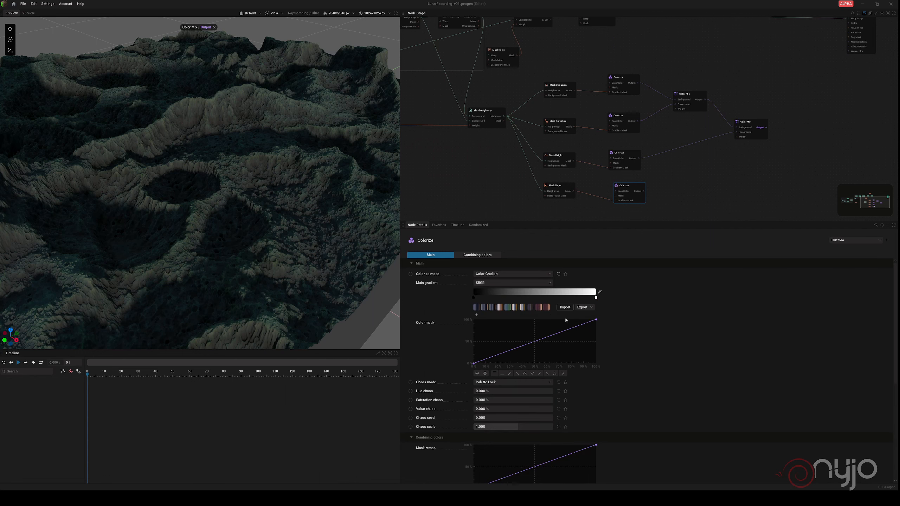
{"action": "left_click", "coordinate": [549, 308]}
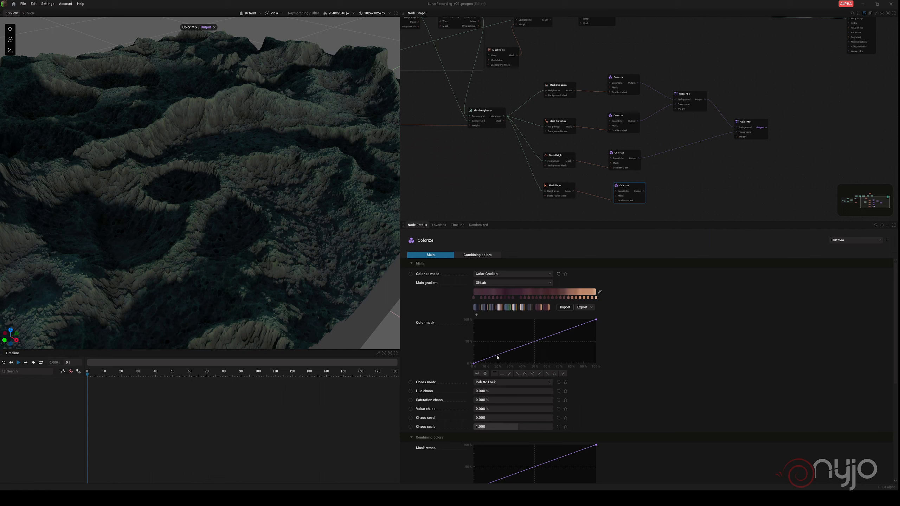
Add three points to the slope Colorize's color mask curve, rising steeply and leveling near 70%, and preview the output
{"action": "left_click", "coordinate": [530, 345]}
{"action": "left_click", "coordinate": [553, 336]}
{"action": "mouse_move", "coordinate": [497, 356]}
{"action": "left_mouse_down"}
{"action": "mouse_move", "coordinate": [494, 330]}
{"action": "mouse_move", "coordinate": [530, 343]}
{"action": "mouse_move", "coordinate": [528, 333]}
{"action": "mouse_move", "coordinate": [546, 331]}
{"action": "left_mouse_up"}
{"action": "left_click", "coordinate": [638, 192]}
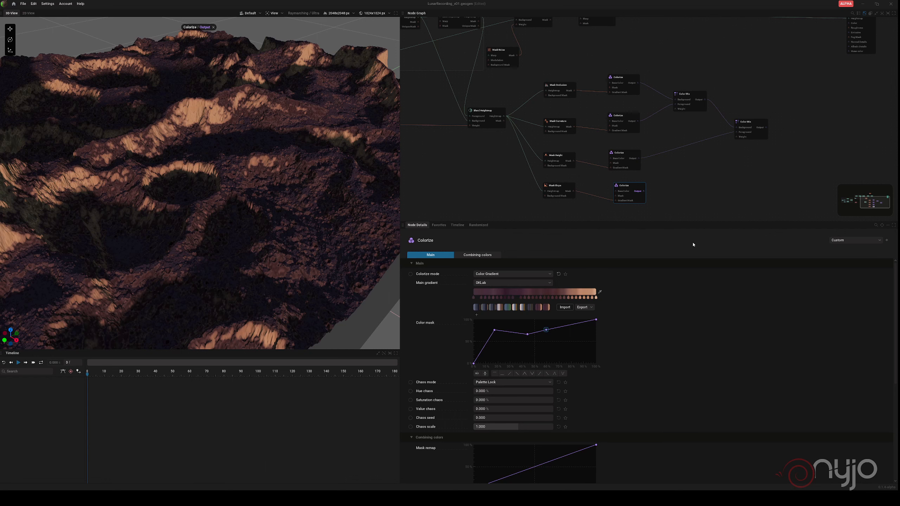
Align the slope Colorize, and add a third Color Mix with the second mix as background and slope Colorize as foreground, previewing its output
{"action": "left_click", "coordinate": [743, 176]}
{"action": "mouse_move", "coordinate": [632, 187]}
{"action": "left_mouse_down"}
{"action": "mouse_move", "coordinate": [648, 186]}
{"action": "mouse_move", "coordinate": [624, 187]}
{"action": "left_mouse_up"}
{"action": "left_click", "coordinate": [719, 184]}
{"action": "right_click", "coordinate": [732, 166]}
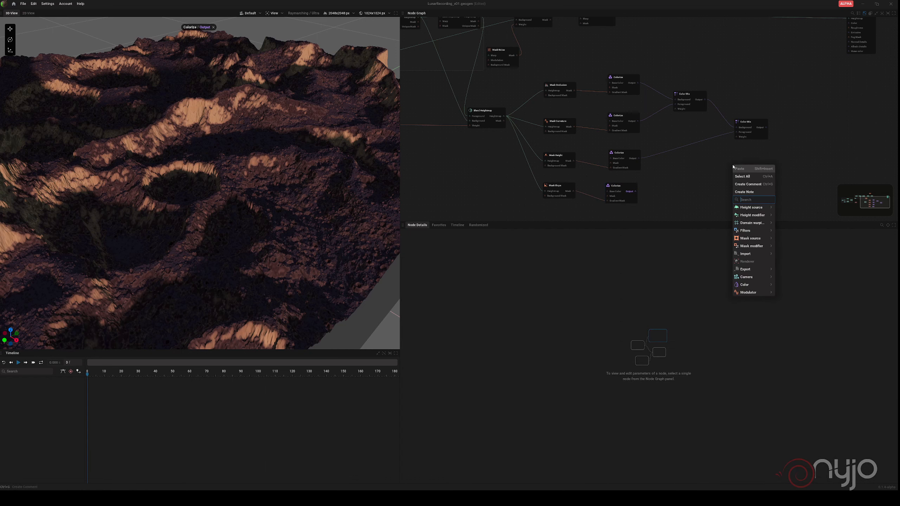
{"action": "type", "text": "color mi"}
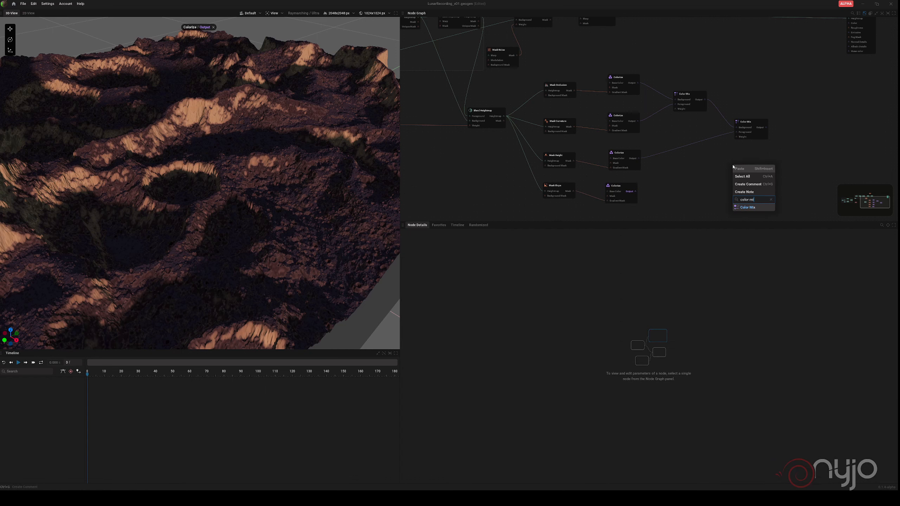
{"action": "left_click", "coordinate": [747, 207]}
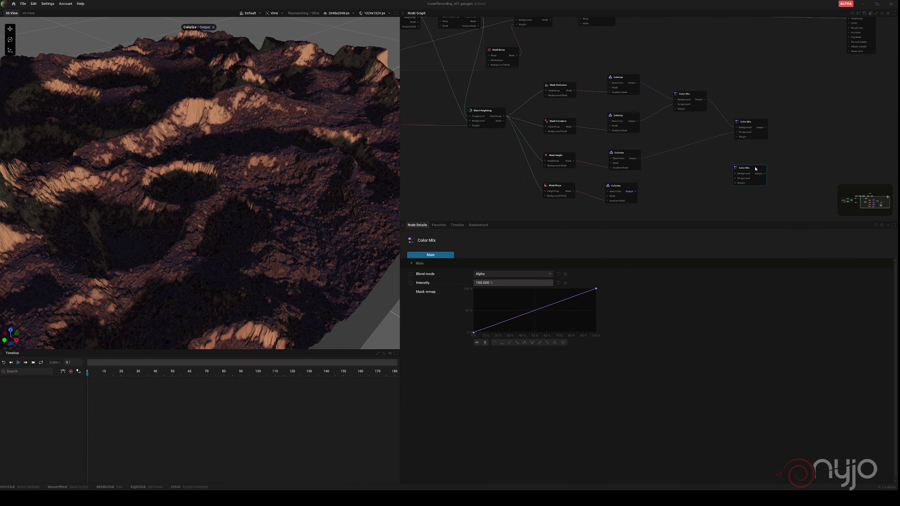
{"action": "left_click_drag", "start_coordinate": [755, 169], "coordinate": [786, 151]}
{"action": "left_click_drag", "start_coordinate": [639, 195], "coordinate": [787, 154]}
{"action": "left_click", "coordinate": [812, 150]}
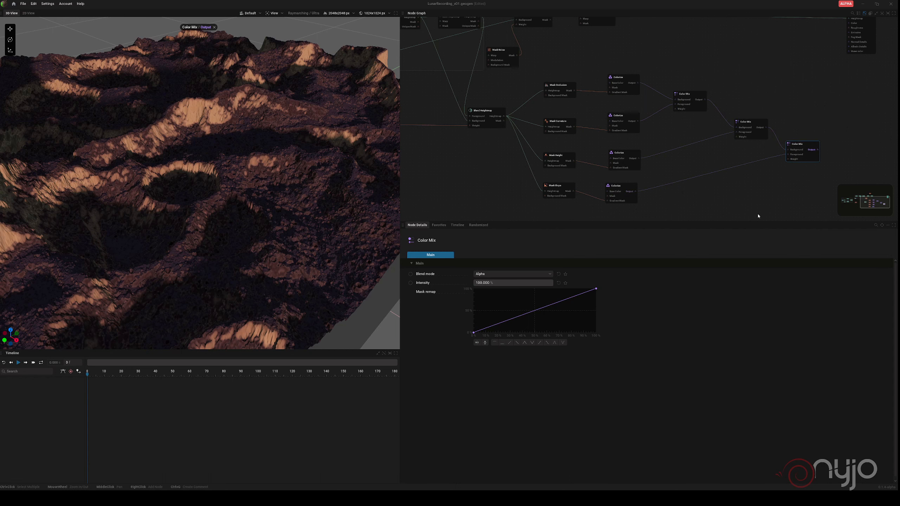
Set the third Color Mix's blend mode to Lighten and its intensity to 20%, and inspect the terrain around the crater
{"action": "left_click", "coordinate": [542, 275]}
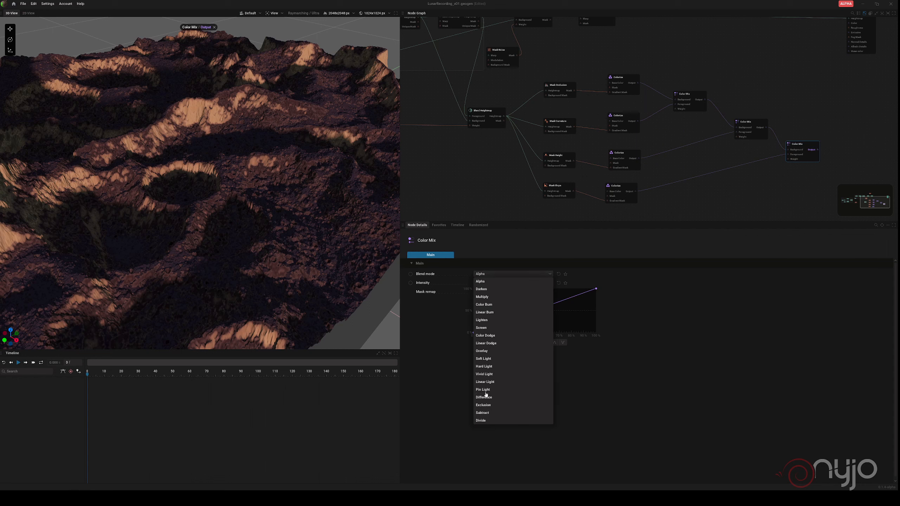
{"action": "left_click", "coordinate": [483, 320]}
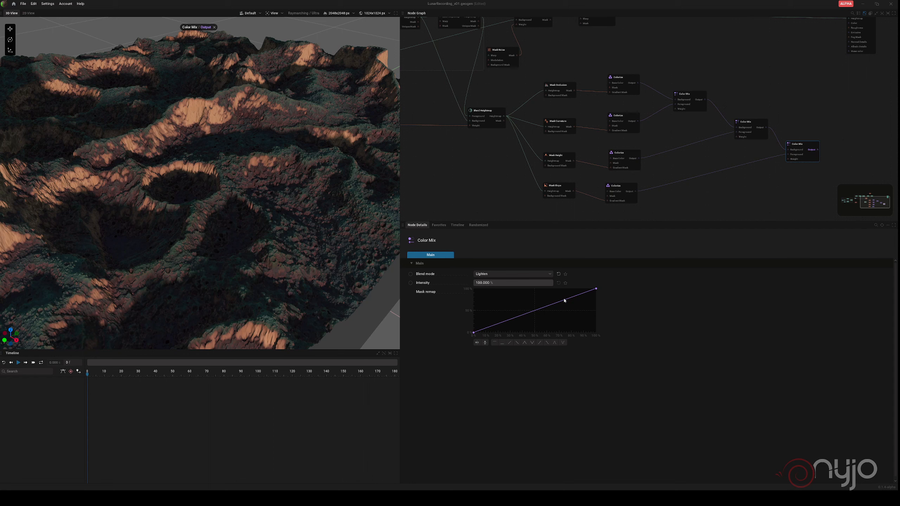
{"action": "double_click", "coordinate": [502, 284]}
{"action": "type", "text": "20"}
{"action": "key", "text": "Return"}
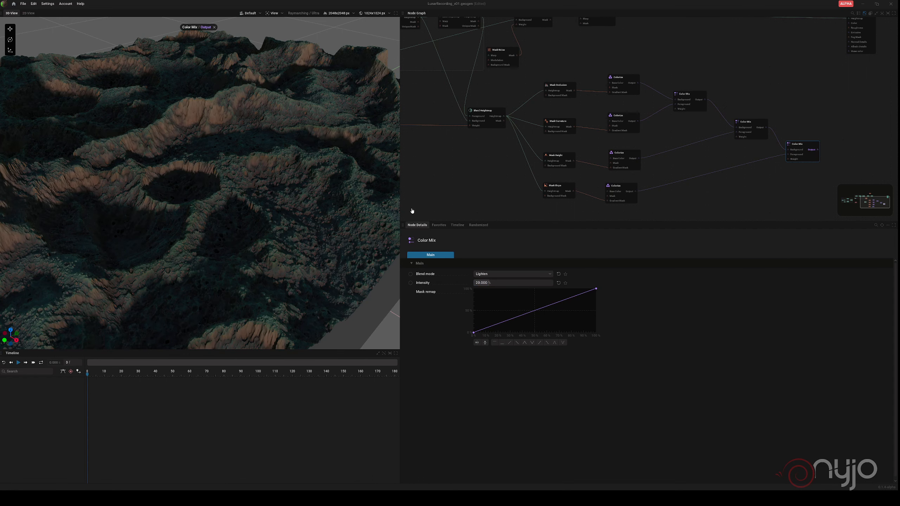
{"action": "left_click_drag", "start_coordinate": [188, 194], "coordinate": [156, 212]}
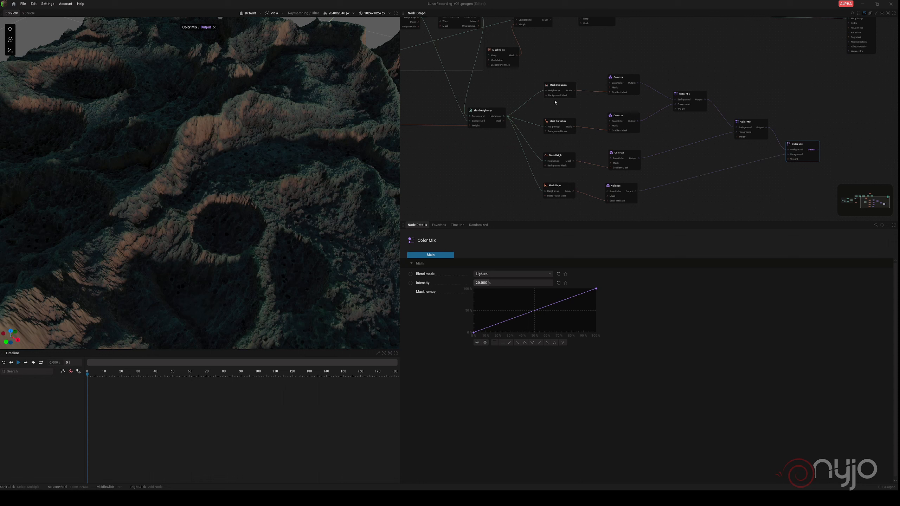
Enclose the mask, Colorize and Color Mix nodes in a comment named "Colors" and save the project
{"action": "mouse_move", "coordinate": [533, 70]}
{"action": "left_mouse_down"}
{"action": "mouse_move", "coordinate": [606, 126]}
{"action": "mouse_move", "coordinate": [806, 221]}
{"action": "left_mouse_up"}
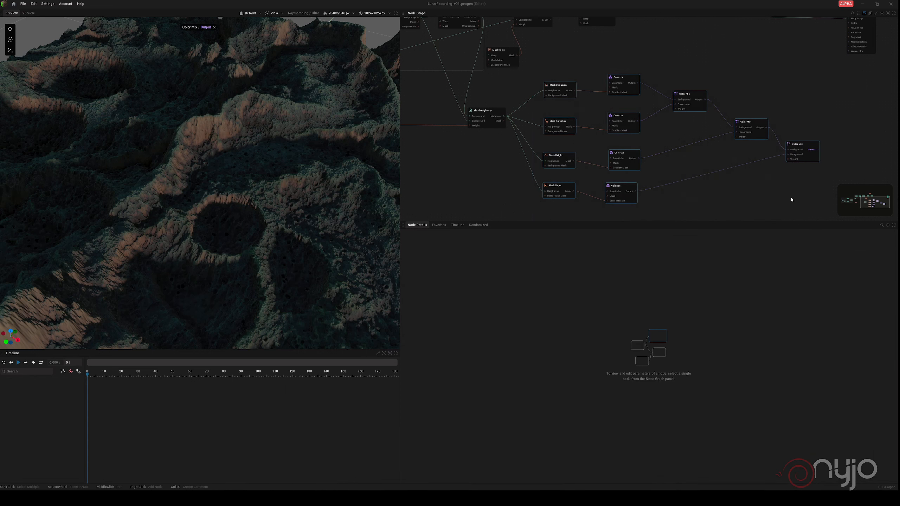
{"action": "right_click", "coordinate": [752, 128]}
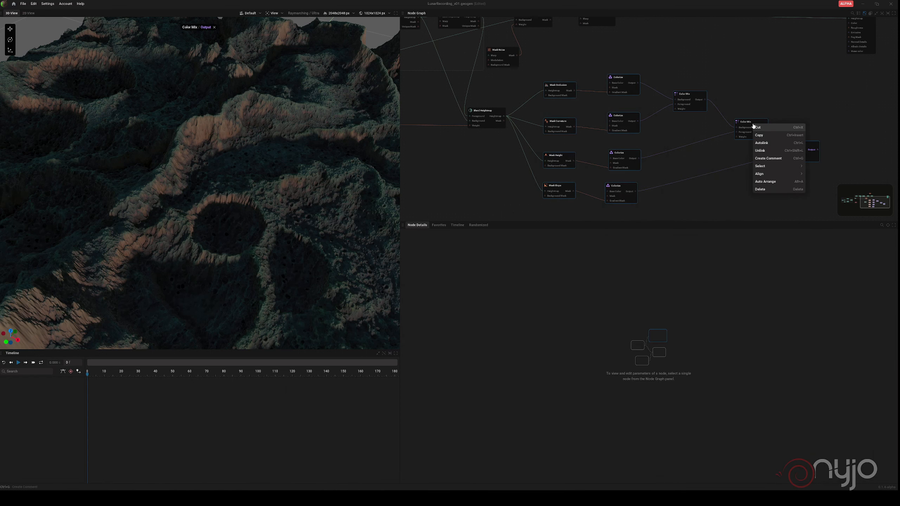
{"action": "left_click", "coordinate": [765, 151]}
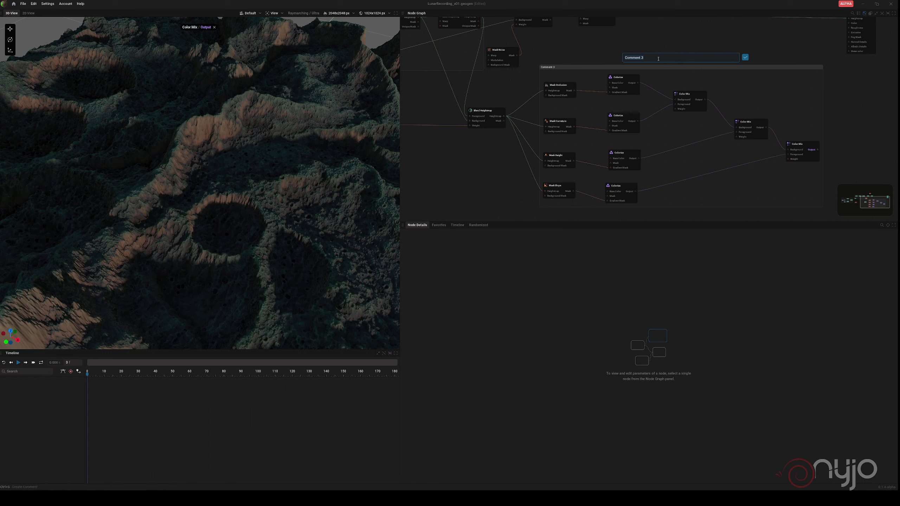
{"action": "type", "text": "co"}
{"action": "type", "text": "lors"}
{"action": "key", "text": "Return"}
{"action": "left_click", "coordinate": [24, 4]}
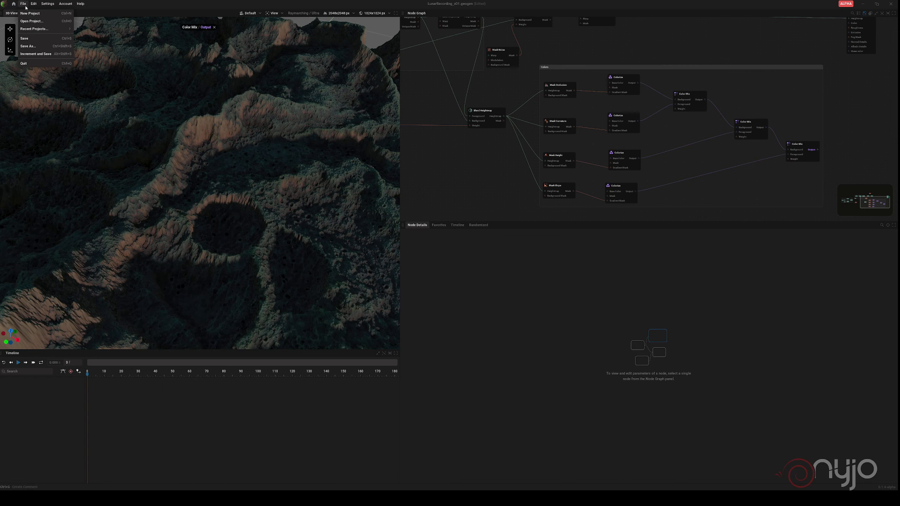
{"action": "left_click", "coordinate": [24, 38]}
Move the Renderer node farther out and add a Color Adjust node, feeding its base color from the last Color Mix
{"action": "middle_click_drag", "start_coordinate": [717, 88], "coordinate": [690, 112]}
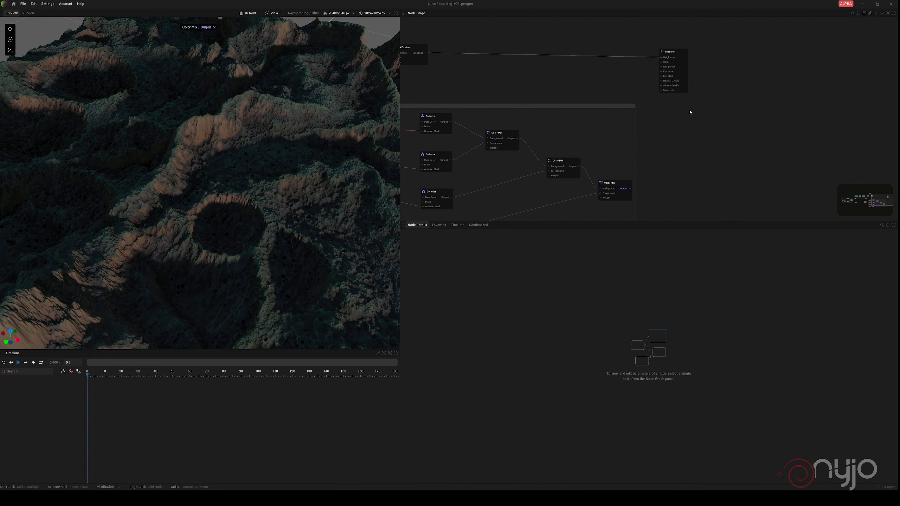
{"action": "left_click_drag", "start_coordinate": [671, 55], "coordinate": [758, 60]}
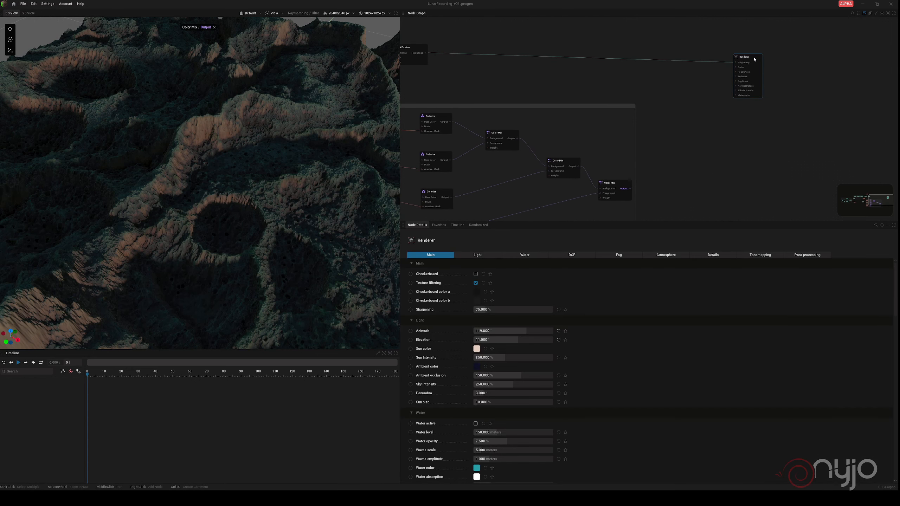
{"action": "right_click", "coordinate": [668, 118]}
{"action": "type", "text": "c"}
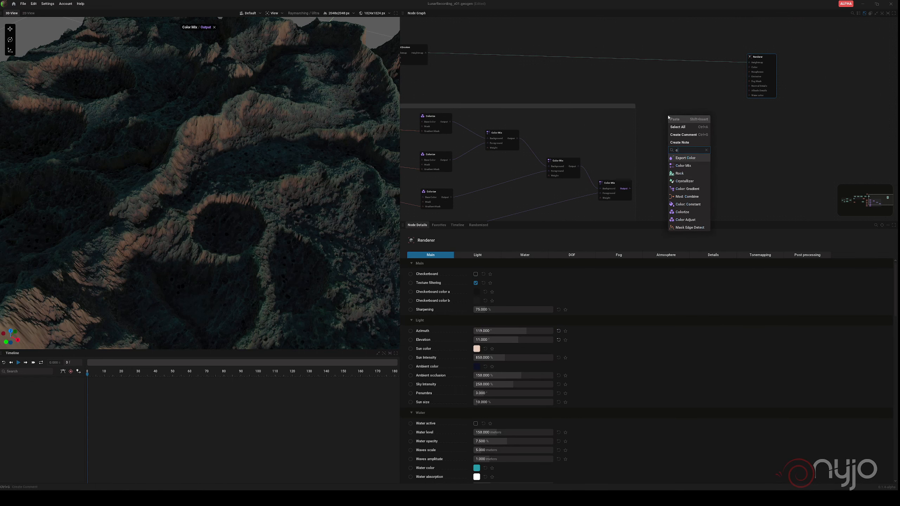
{"action": "type", "text": "olor ad"}
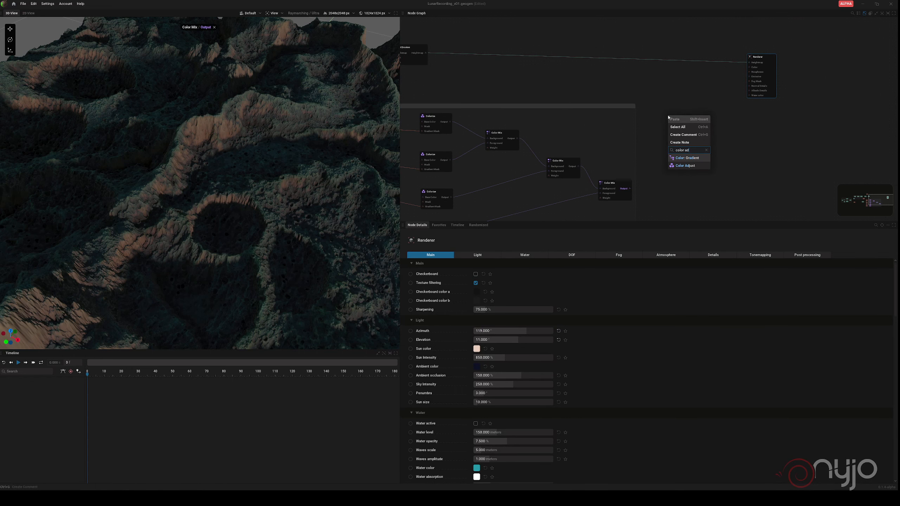
{"action": "left_click", "coordinate": [687, 166]}
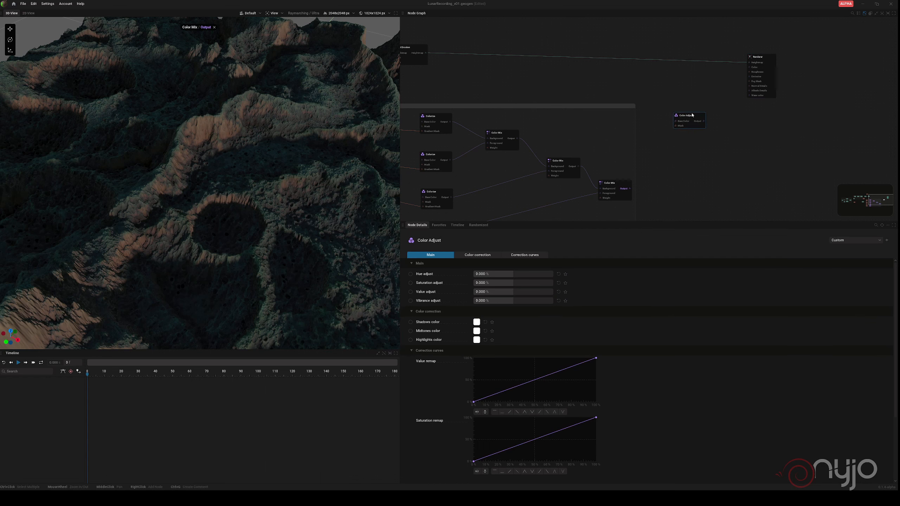
{"action": "left_click_drag", "start_coordinate": [692, 116], "coordinate": [694, 104]}
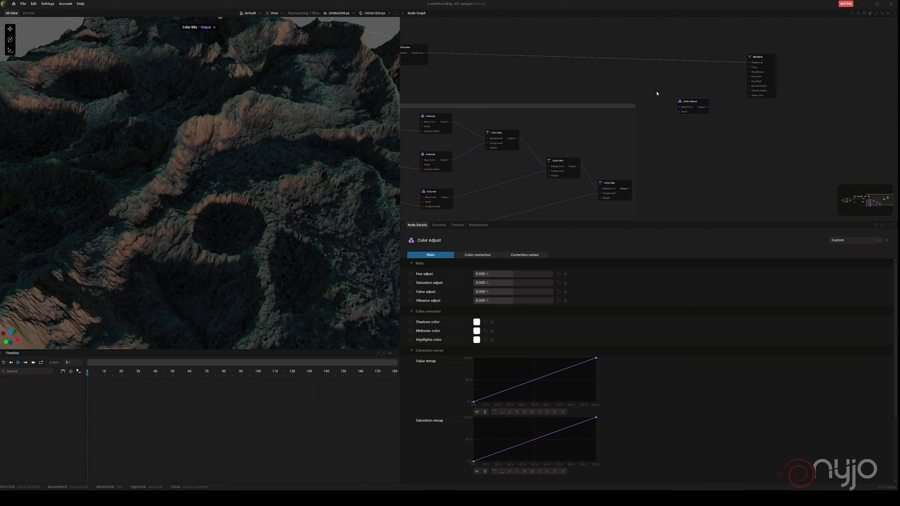
{"action": "left_click_drag", "start_coordinate": [630, 189], "coordinate": [680, 109]}
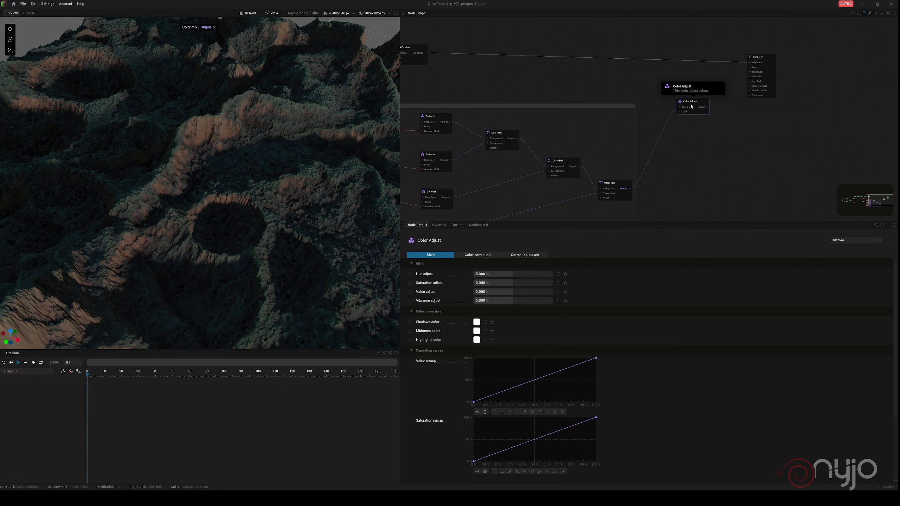
{"action": "left_click", "coordinate": [536, 83]}
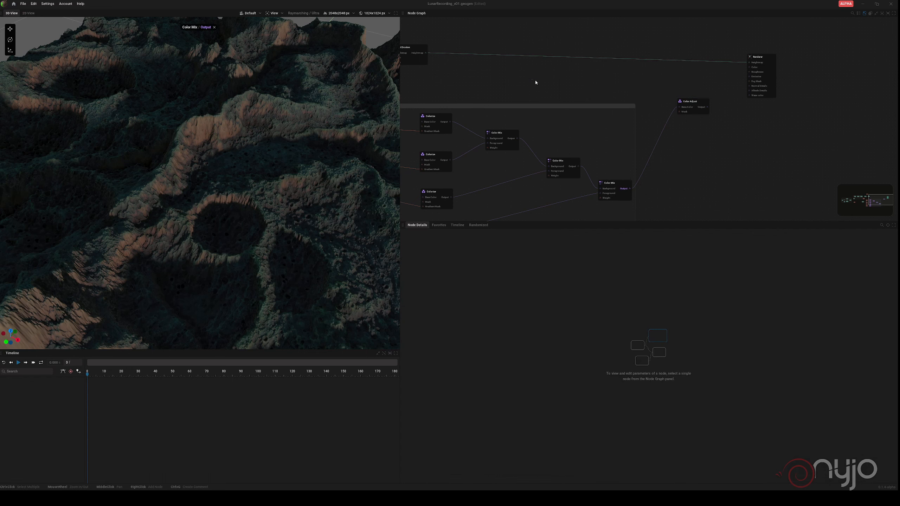
Feed the Mask Occlusion output into the Color Adjust node's mask, preview its output, and set the saturation adjust to about -55%
{"action": "middle_click_drag", "start_coordinate": [522, 87], "coordinate": [603, 133]}
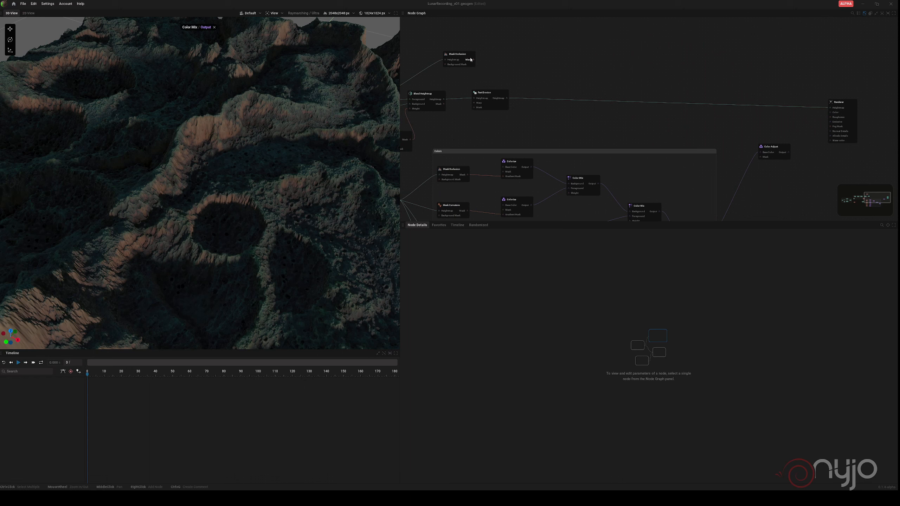
{"action": "left_click_drag", "start_coordinate": [471, 60], "coordinate": [761, 158]}
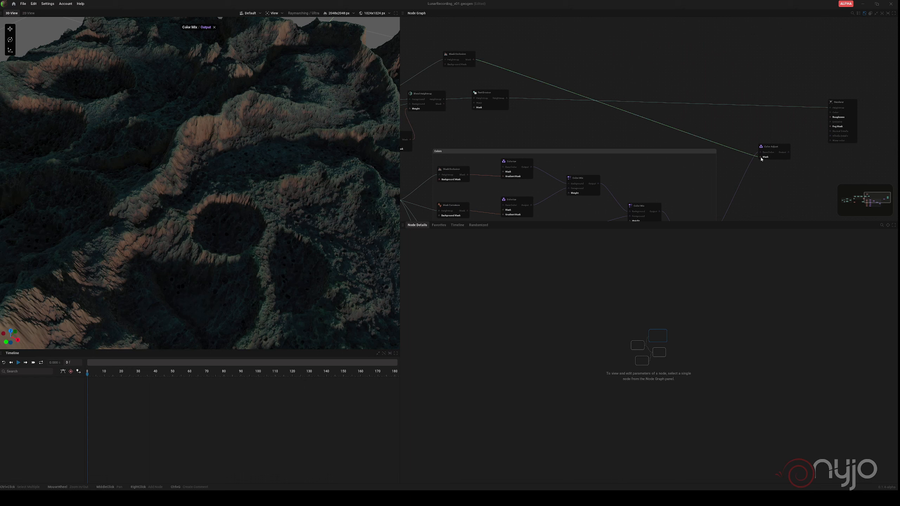
{"action": "left_click", "coordinate": [782, 152]}
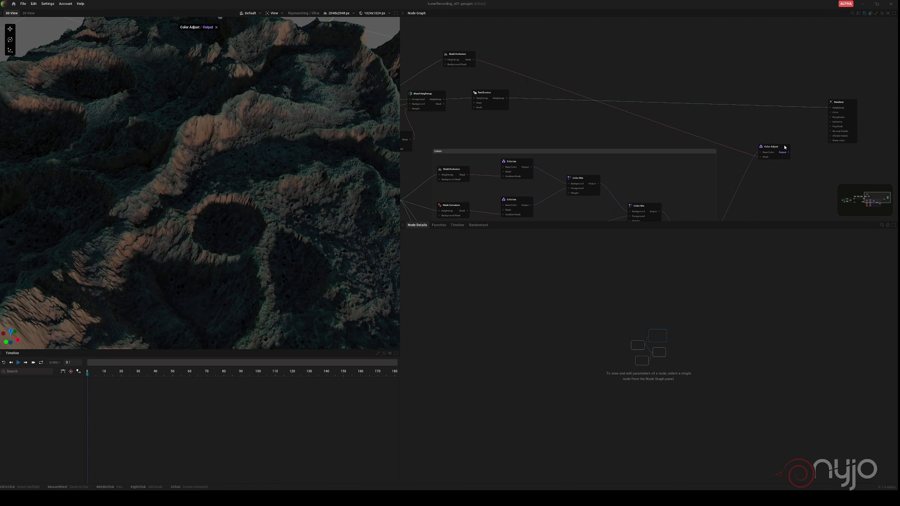
{"action": "left_click", "coordinate": [784, 148]}
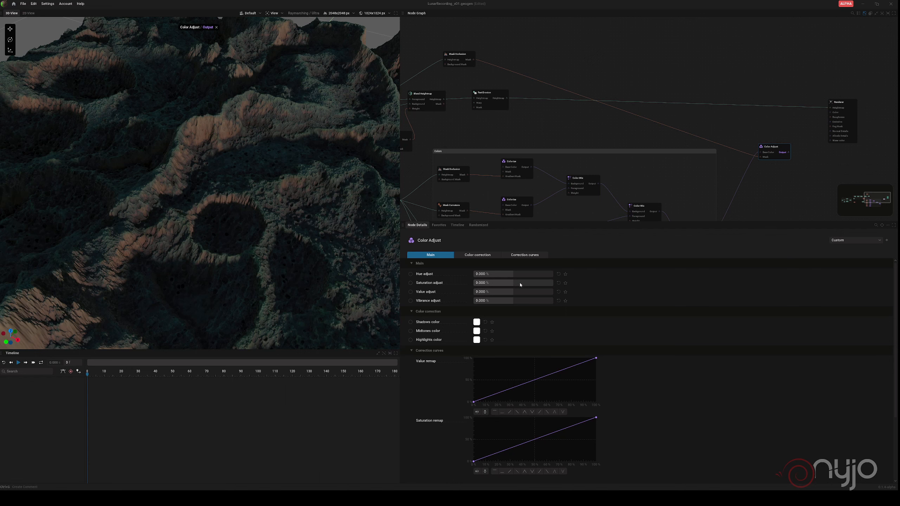
{"action": "scroll", "coordinate": [333, 237], "scroll_direction": "down", "scroll_amount": 3}
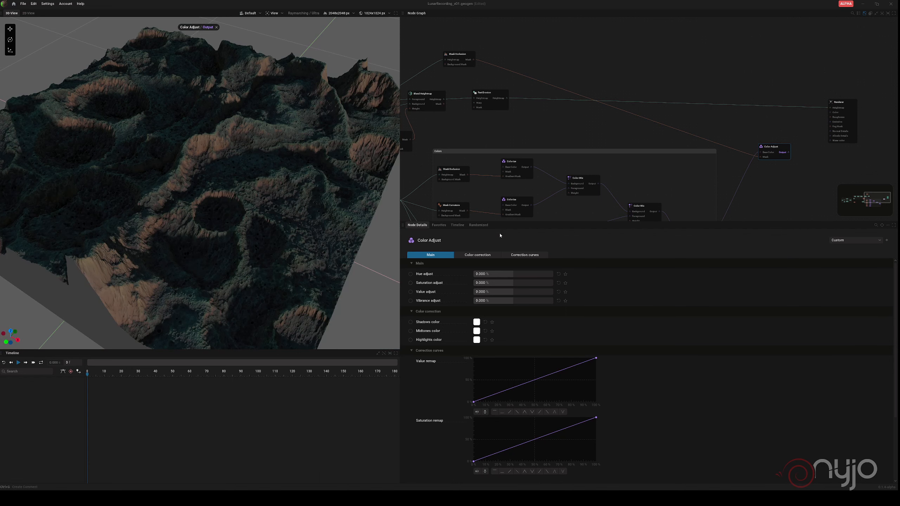
{"action": "left_click_drag", "start_coordinate": [518, 283], "coordinate": [491, 283]}
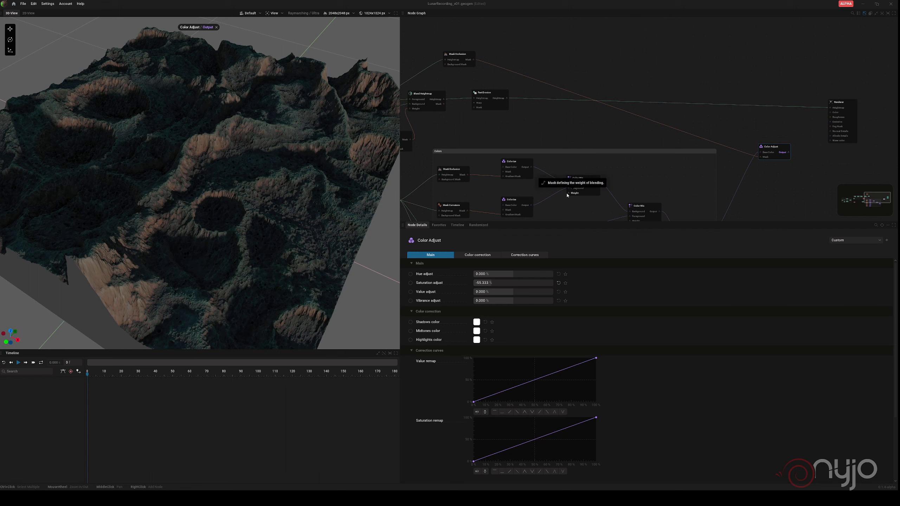
Reduce the filter width of the Mask Occlusion feeding Color Adjust to about 1.68, and preview the Color Adjust output again
{"action": "left_click", "coordinate": [470, 59]}
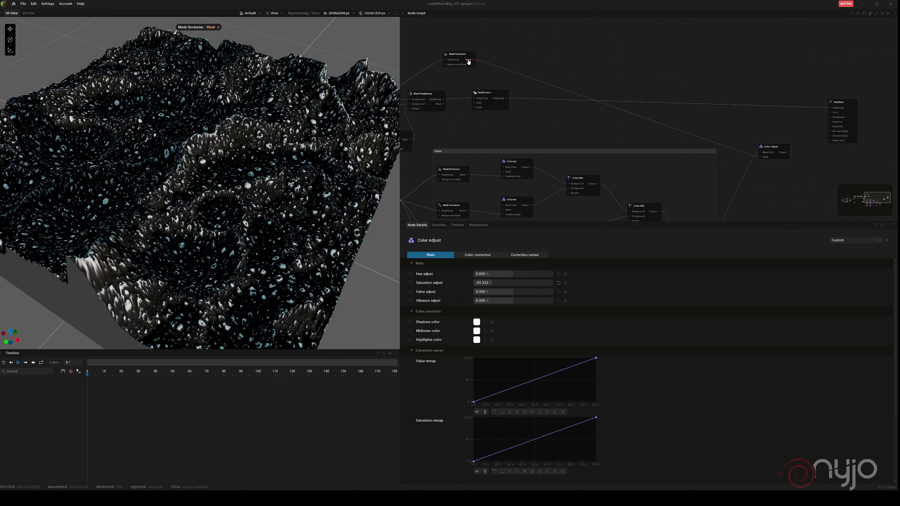
{"action": "left_click", "coordinate": [460, 55]}
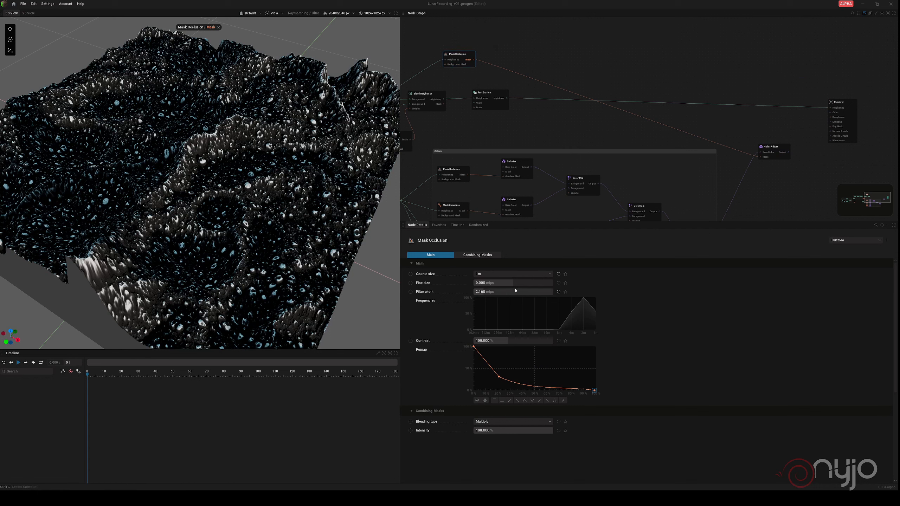
{"action": "left_click_drag", "start_coordinate": [503, 292], "coordinate": [488, 292]}
{"action": "left_click", "coordinate": [783, 152]}
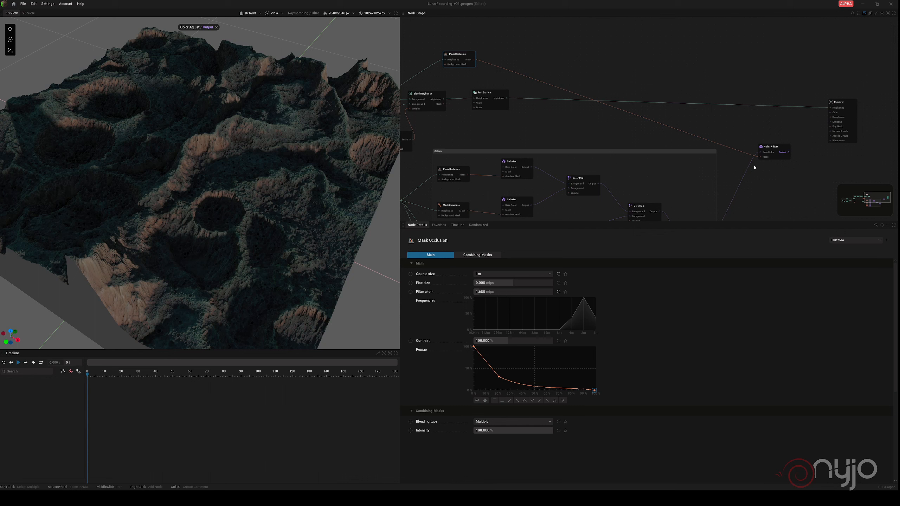
Set the Color Adjust node's value adjust to about 51.3% and its vibrance adjust to 0%, checking the terrain up close
{"action": "left_click", "coordinate": [772, 146]}
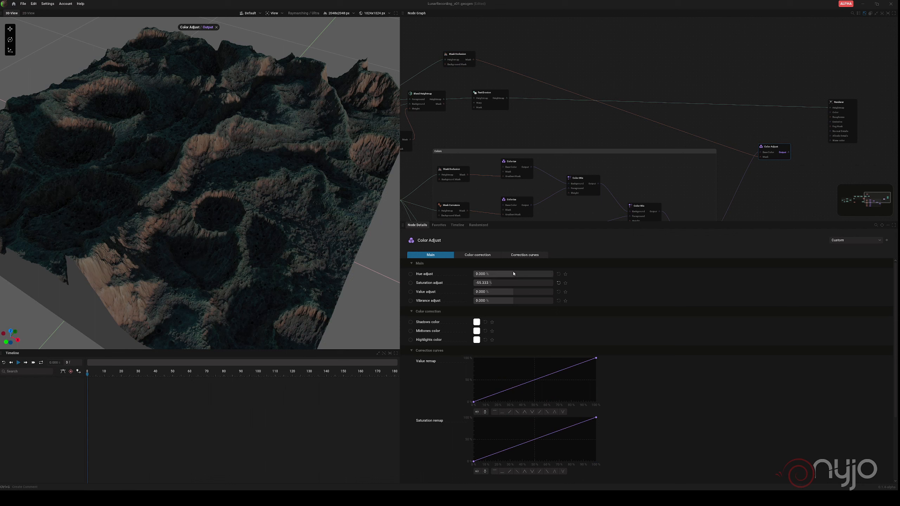
{"action": "left_click_drag", "start_coordinate": [512, 293], "coordinate": [546, 291]}
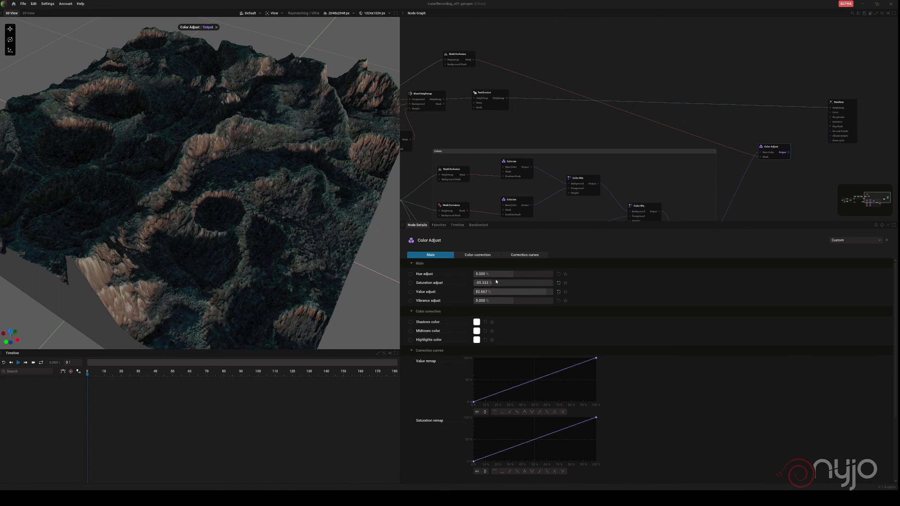
{"action": "scroll", "coordinate": [302, 206], "scroll_direction": "up", "scroll_amount": 5}
{"action": "scroll", "coordinate": [315, 209], "scroll_direction": "down", "scroll_amount": 6}
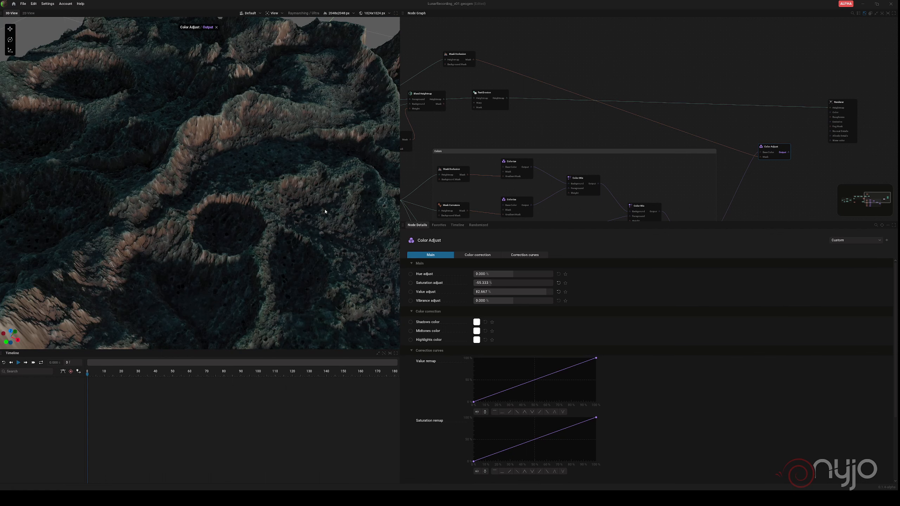
{"action": "left_click_drag", "start_coordinate": [544, 292], "coordinate": [519, 302]}
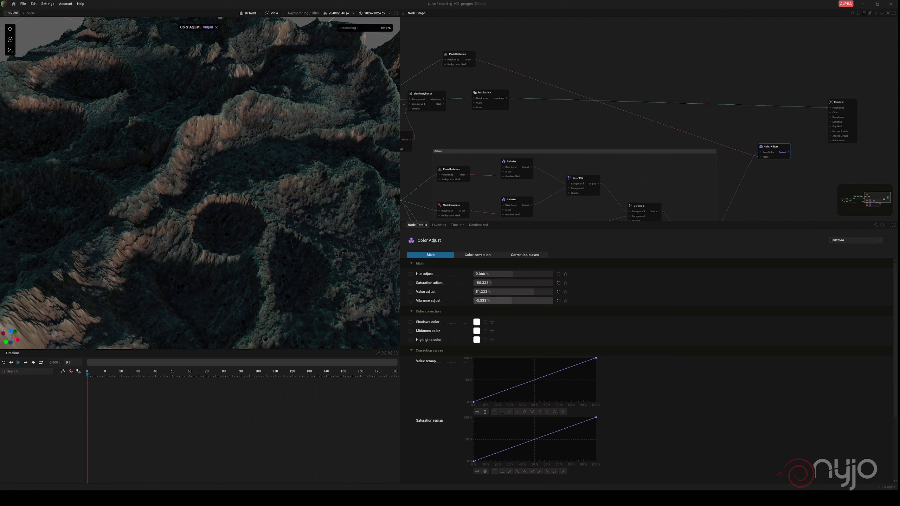
{"action": "double_click", "coordinate": [502, 301]}
{"action": "left_click_drag", "start_coordinate": [503, 301], "coordinate": [439, 295]}
{"action": "type", "text": "0"}
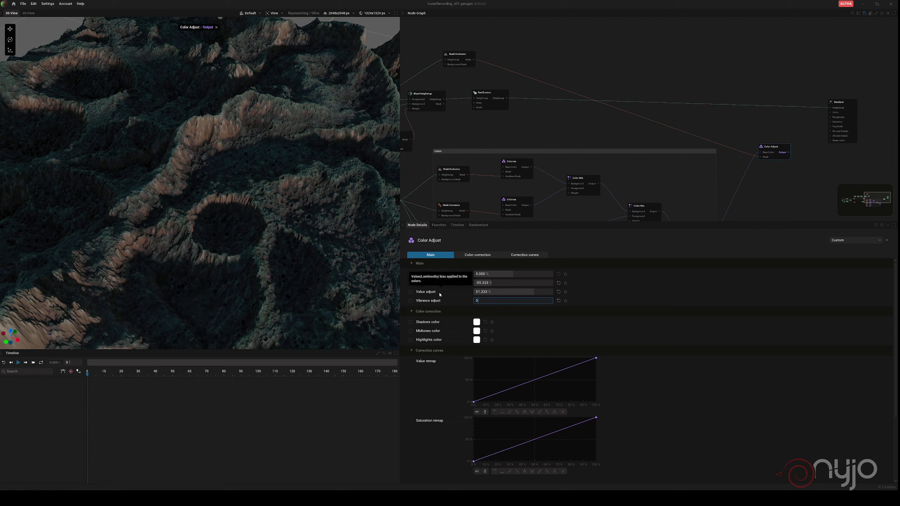
{"action": "key", "text": "Return"}
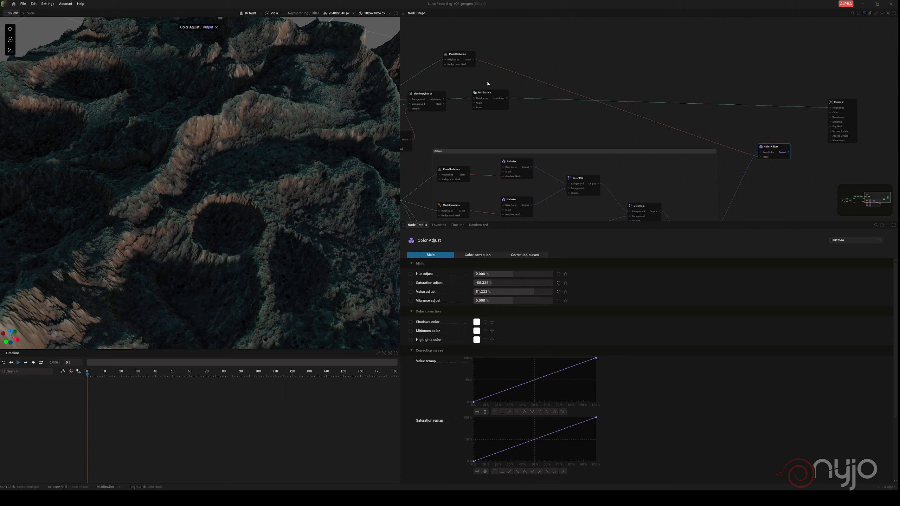
Move the Renderer node farther out, connect the Color Adjust output to its color input, and close the preview to show the render
{"action": "middle_click_drag", "start_coordinate": [487, 84], "coordinate": [544, 87]}
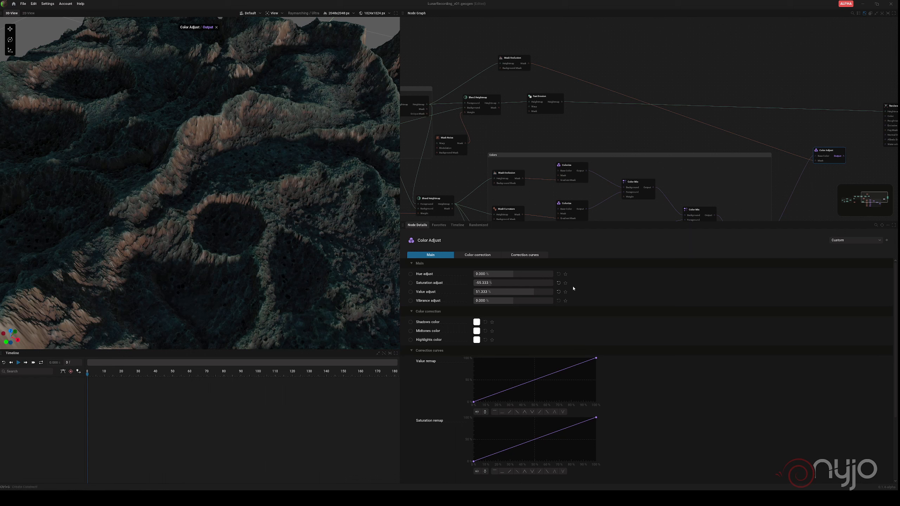
{"action": "middle_click_drag", "start_coordinate": [745, 169], "coordinate": [514, 149]}
{"action": "left_click_drag", "start_coordinate": [665, 88], "coordinate": [700, 94]}
{"action": "left_click_drag", "start_coordinate": [627, 136], "coordinate": [690, 104]}
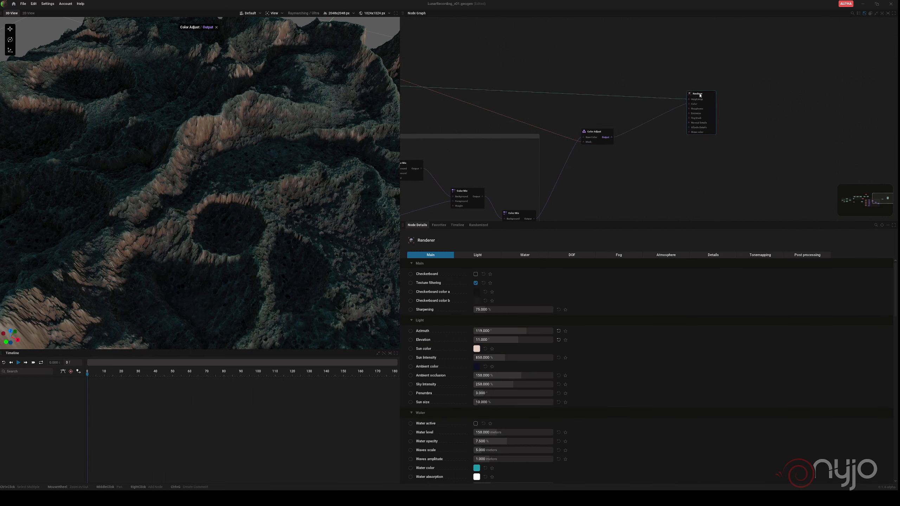
{"action": "left_click", "coordinate": [217, 29]}
{"action": "scroll", "coordinate": [273, 187], "scroll_direction": "down", "scroll_amount": 3}
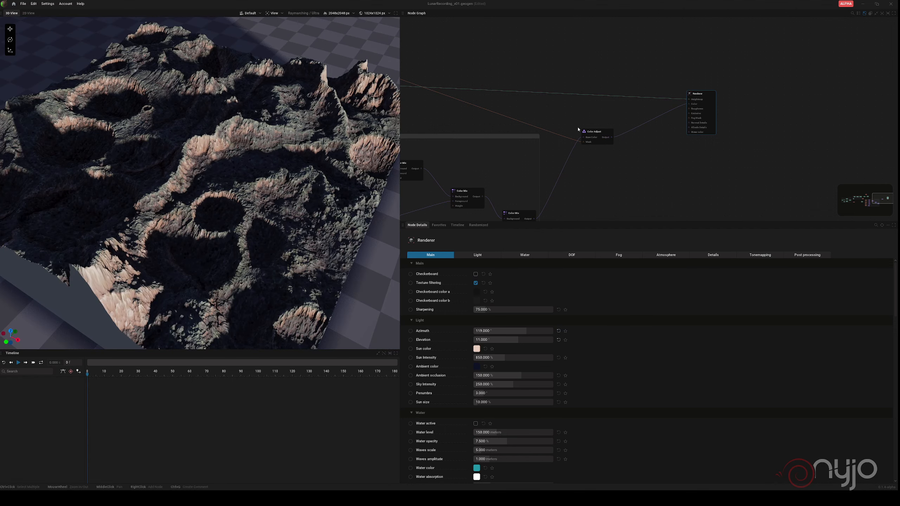
Raise the remap curve of the Color Adjust's Mask Occlusion, lifting its end point to about 50% and its inner point to about 40%
{"action": "middle_click_drag", "start_coordinate": [567, 126], "coordinate": [695, 164]}
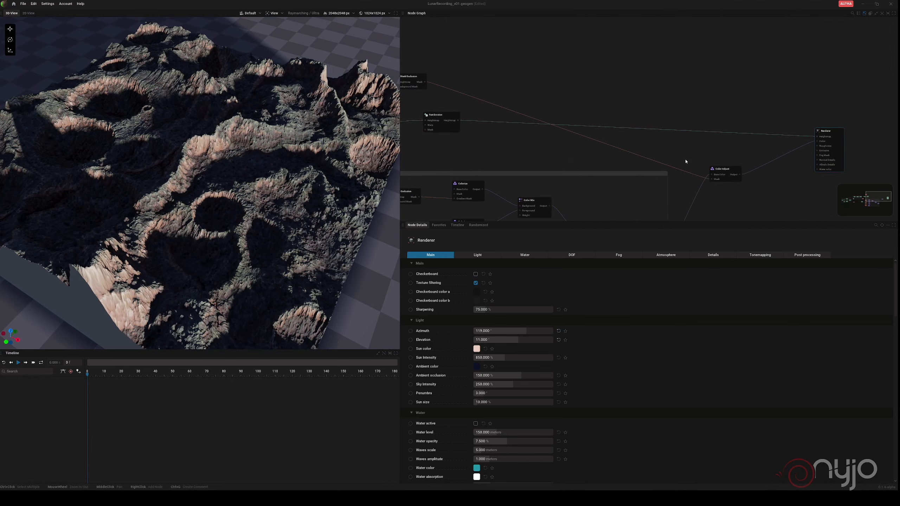
{"action": "middle_click_drag", "start_coordinate": [487, 88], "coordinate": [557, 109]}
{"action": "left_click", "coordinate": [489, 102]}
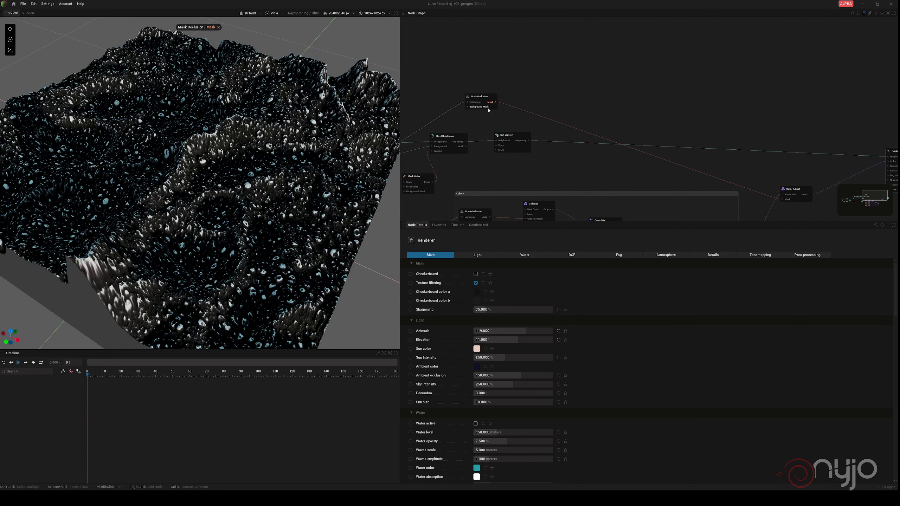
{"action": "left_click", "coordinate": [482, 98]}
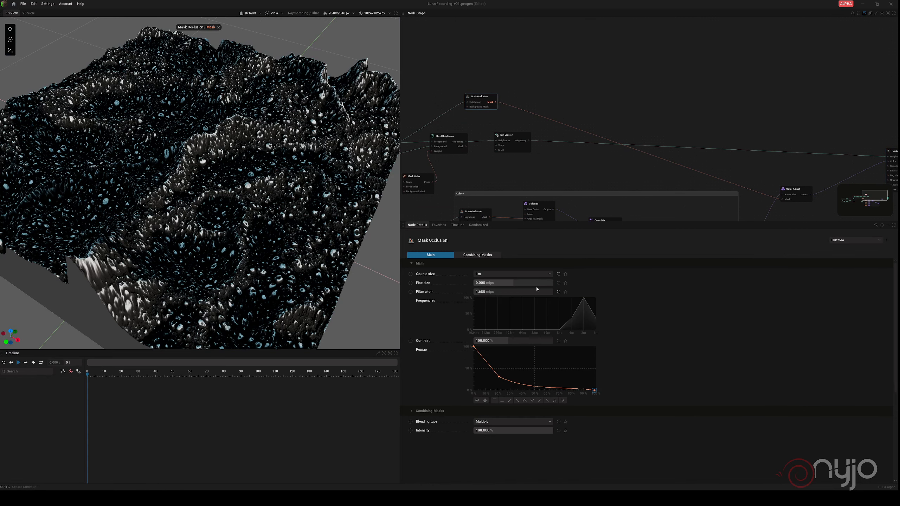
{"action": "left_click_drag", "start_coordinate": [595, 392], "coordinate": [596, 370]}
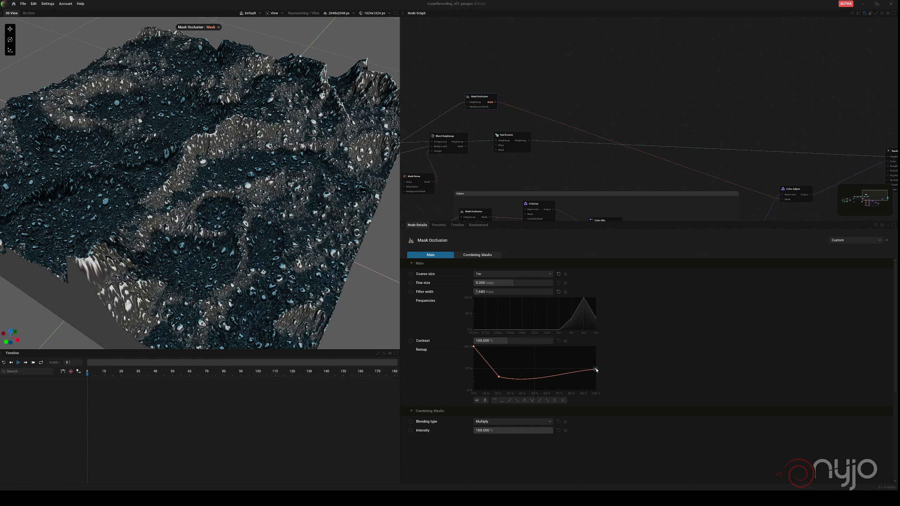
{"action": "left_click_drag", "start_coordinate": [497, 378], "coordinate": [499, 373]}
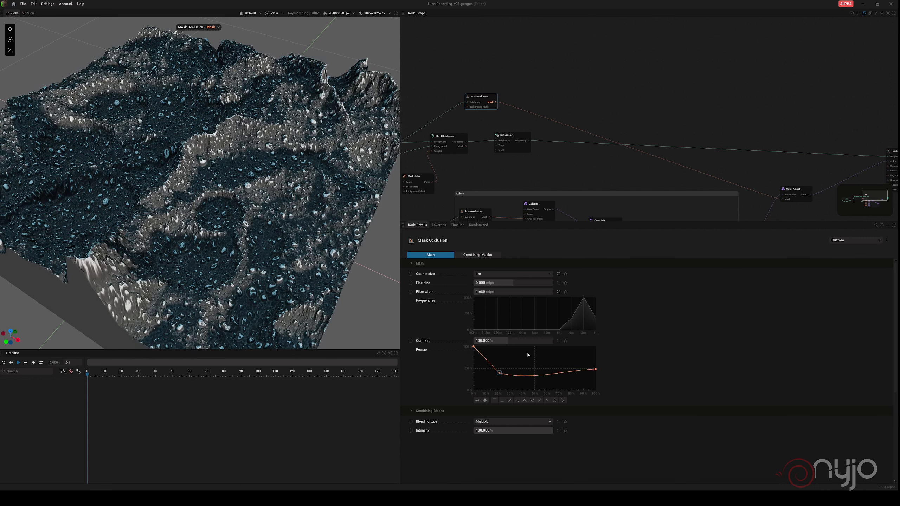
Preview the Color Adjust output and lower its saturation adjust to about -80%
{"action": "left_click", "coordinate": [804, 198]}
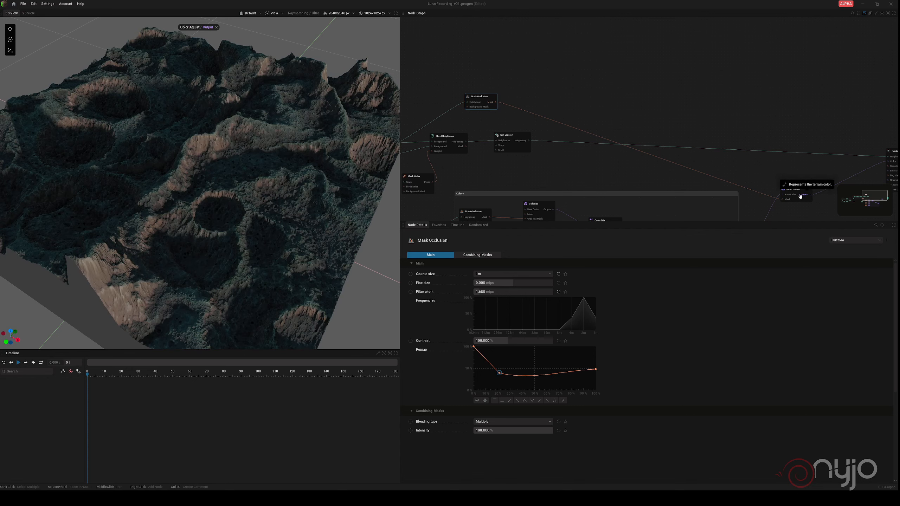
{"action": "left_click", "coordinate": [798, 191]}
{"action": "left_click_drag", "start_coordinate": [506, 284], "coordinate": [482, 283]}
Select the Renderer node, close the Color Adjust preview, and inspect the rendered terrain from a closer, rotated angle
{"action": "middle_click_drag", "start_coordinate": [743, 124], "coordinate": [633, 107]}
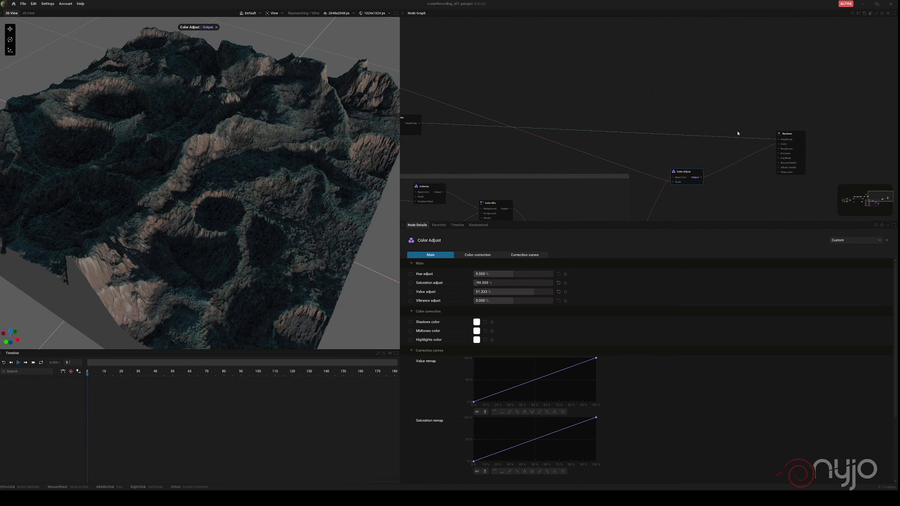
{"action": "left_click", "coordinate": [779, 135]}
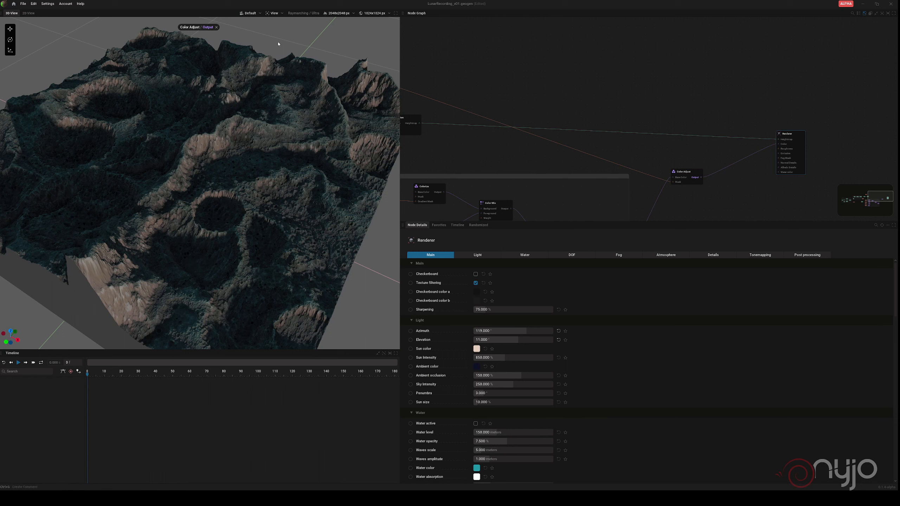
{"action": "left_click", "coordinate": [217, 27]}
{"action": "left_click_drag", "start_coordinate": [296, 165], "coordinate": [173, 147]}
{"action": "scroll", "coordinate": [164, 160], "scroll_direction": "up", "scroll_amount": 4}
{"action": "middle_click_drag", "start_coordinate": [174, 147], "coordinate": [202, 205]}
Shift the erosion node and the Blend Heightmap node before it slightly farther along the graph to even out their spacing
{"action": "middle_click_drag", "start_coordinate": [507, 135], "coordinate": [617, 143]}
{"action": "middle_click_drag", "start_coordinate": [525, 154], "coordinate": [569, 147]}
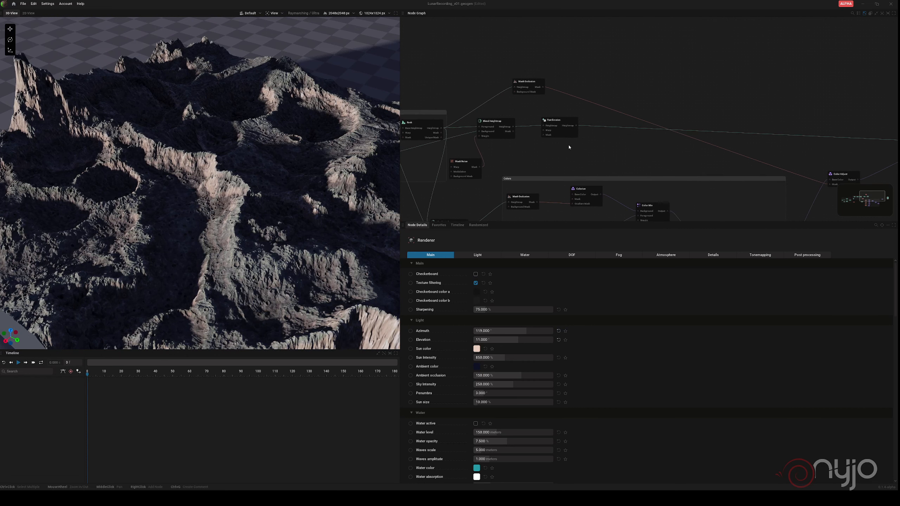
{"action": "left_click_drag", "start_coordinate": [553, 122], "coordinate": [566, 123]}
{"action": "left_click_drag", "start_coordinate": [493, 123], "coordinate": [505, 123]}
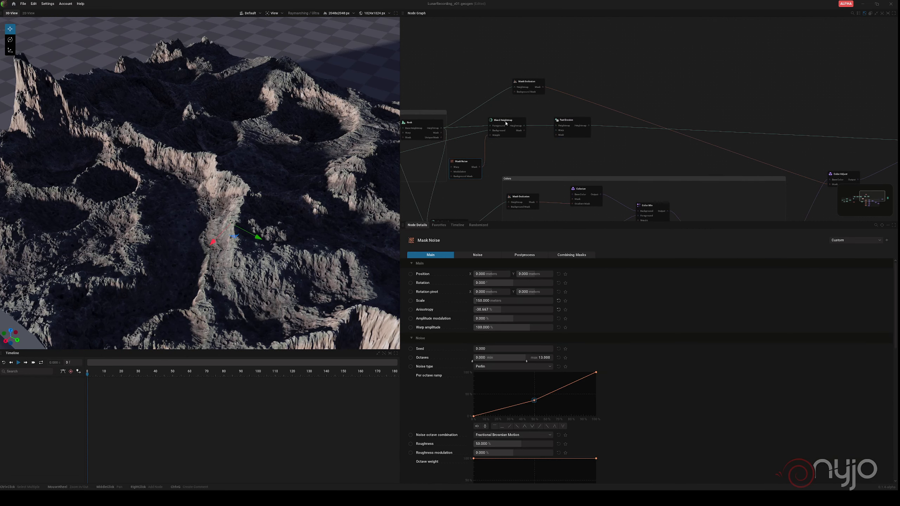
Review the terrain buildup by previewing the heightmaps of the Blend Heightmap, Micro Craters, Craters and Base nodes
{"action": "left_click", "coordinate": [513, 126]}
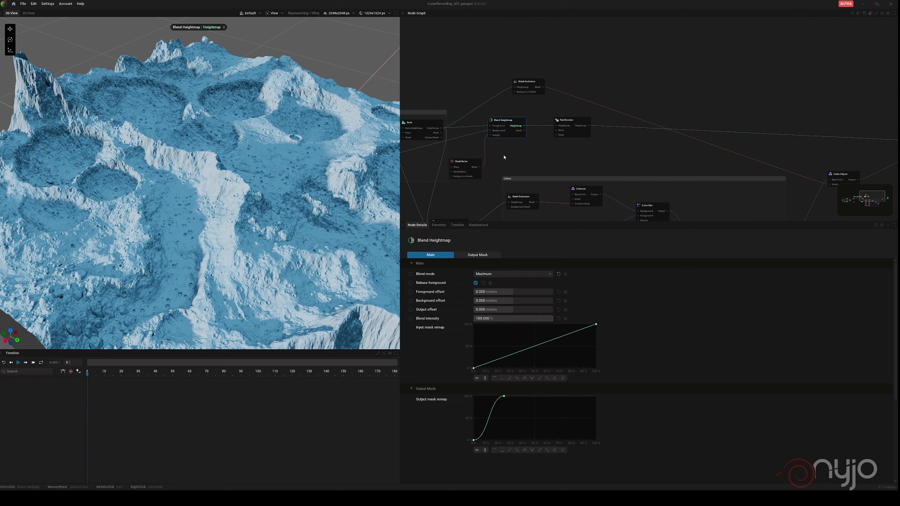
{"action": "middle_click_drag", "start_coordinate": [504, 156], "coordinate": [643, 152]}
{"action": "middle_click_drag", "start_coordinate": [536, 127], "coordinate": [571, 81]}
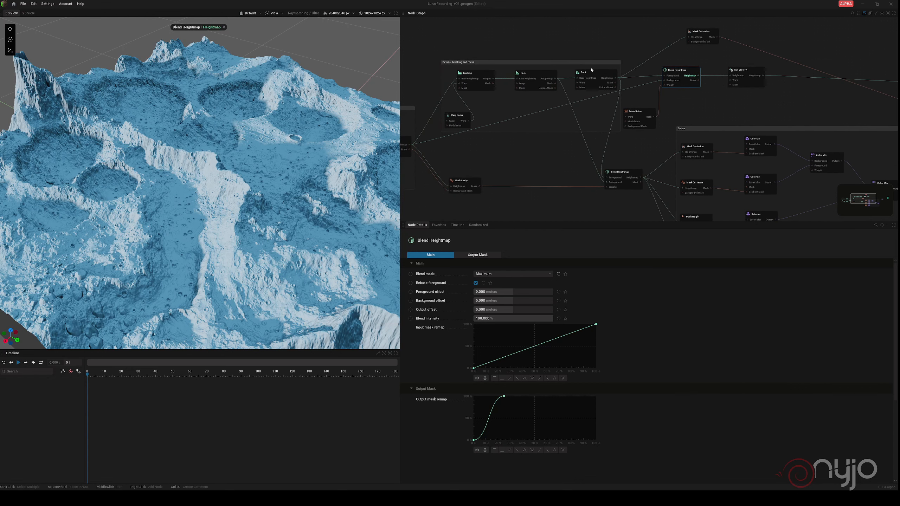
{"action": "middle_click_drag", "start_coordinate": [507, 101], "coordinate": [582, 95]}
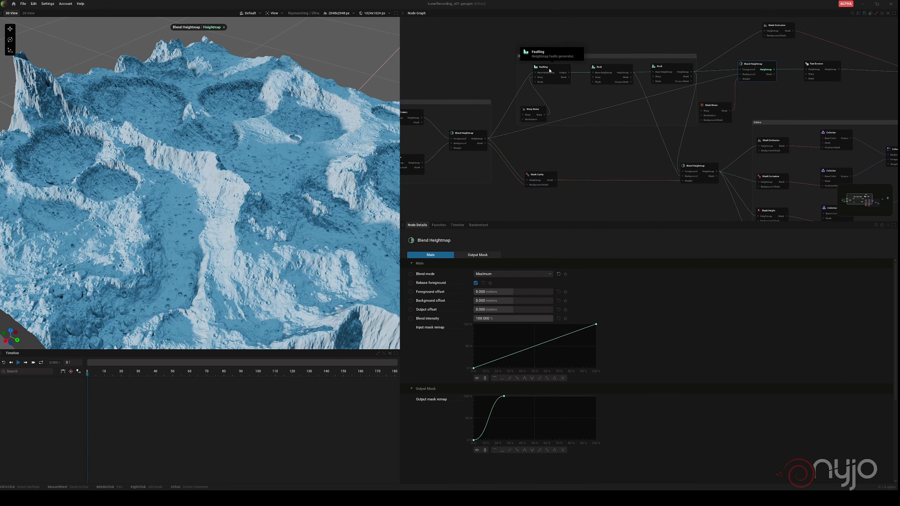
{"action": "left_click", "coordinate": [477, 138]}
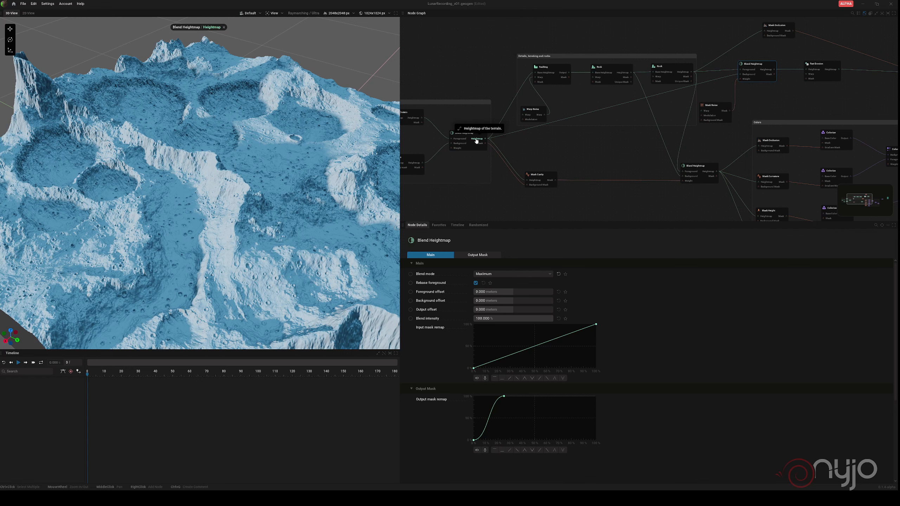
{"action": "middle_click_drag", "start_coordinate": [448, 101], "coordinate": [561, 101]}
{"action": "left_click", "coordinate": [525, 120]}
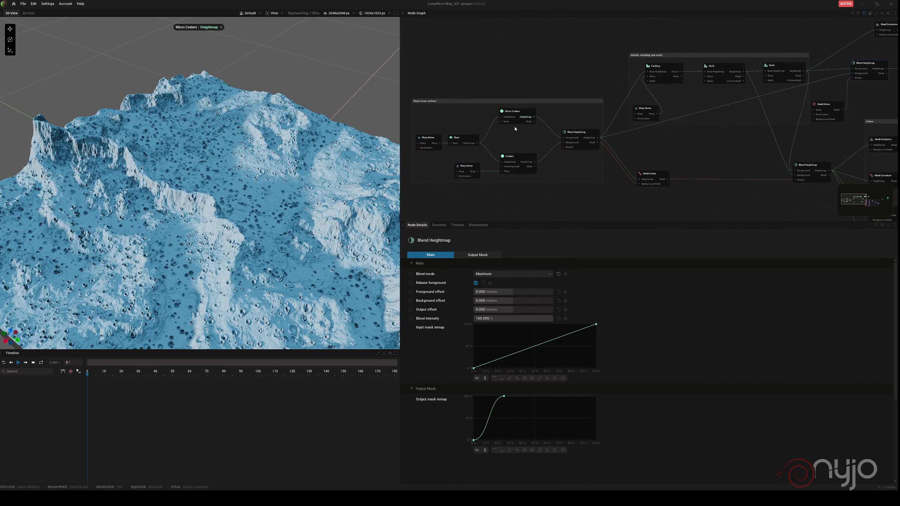
{"action": "left_click", "coordinate": [526, 162]}
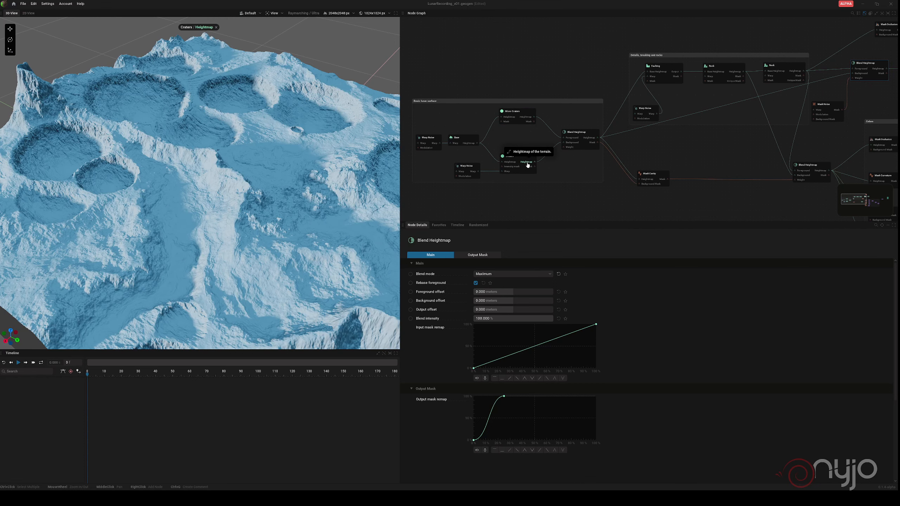
{"action": "left_click", "coordinate": [467, 143]}
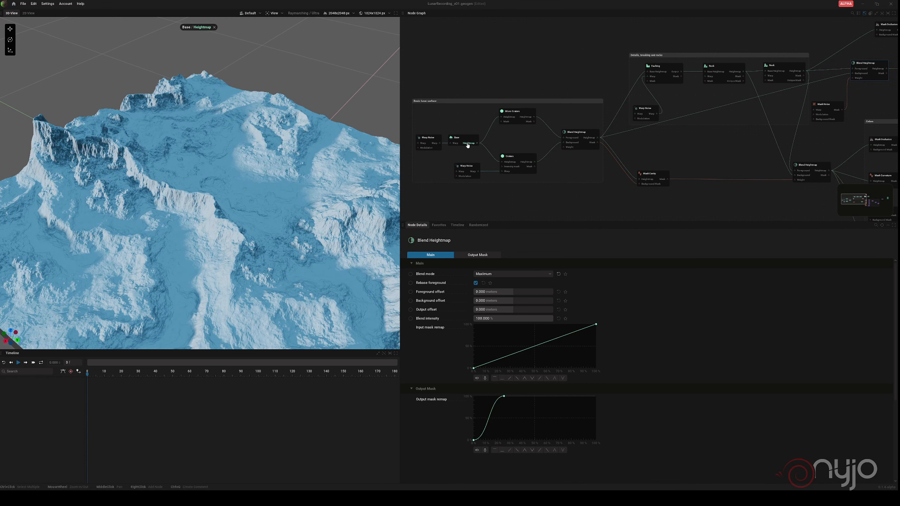
Select the Base node, try a higher offset on it, and return the offset to 50 meters
{"action": "left_click", "coordinate": [466, 143]}
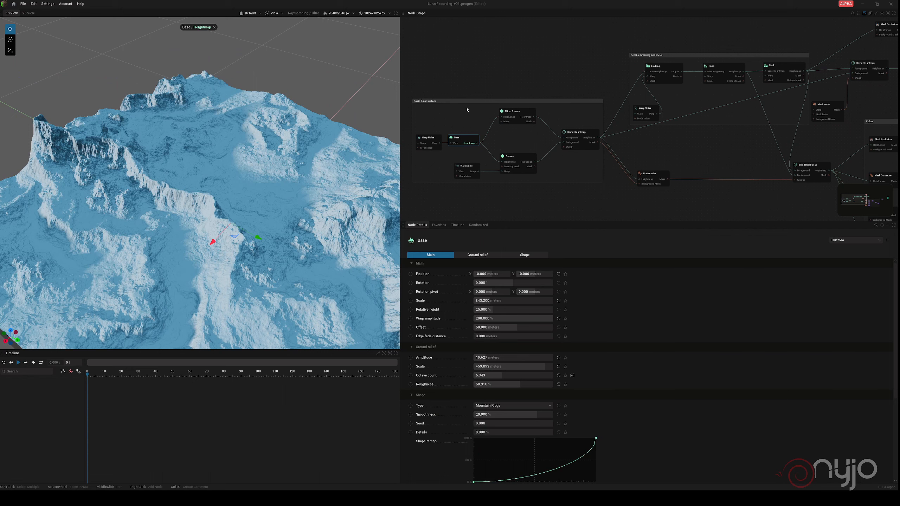
{"action": "middle_click_drag", "start_coordinate": [465, 111], "coordinate": [492, 43]}
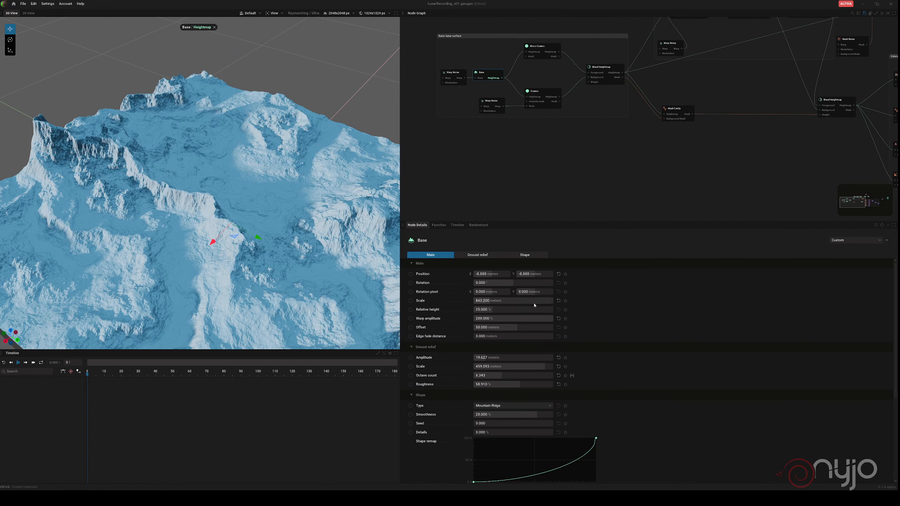
{"action": "left_click_drag", "start_coordinate": [514, 329], "coordinate": [516, 328]}
{"action": "double_click", "coordinate": [515, 327]}
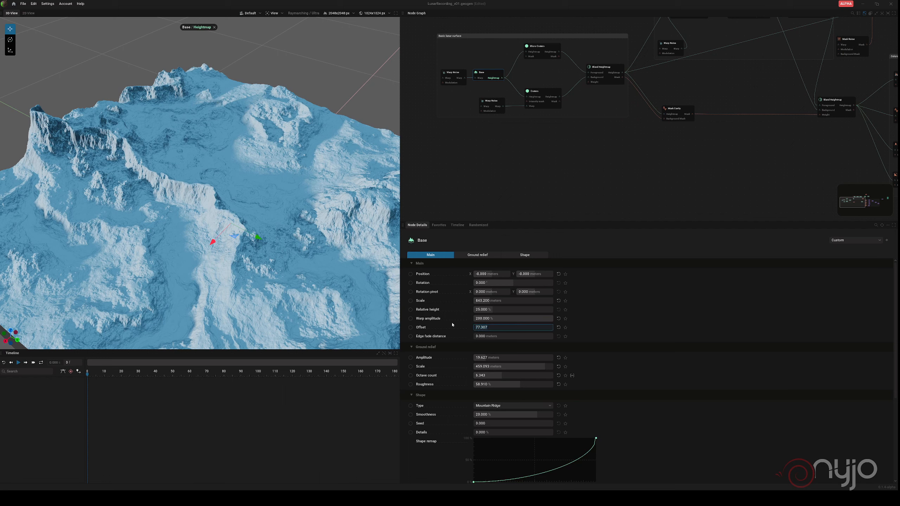
{"action": "type", "text": "50.000 meters"}
{"action": "key", "text": "Return"}
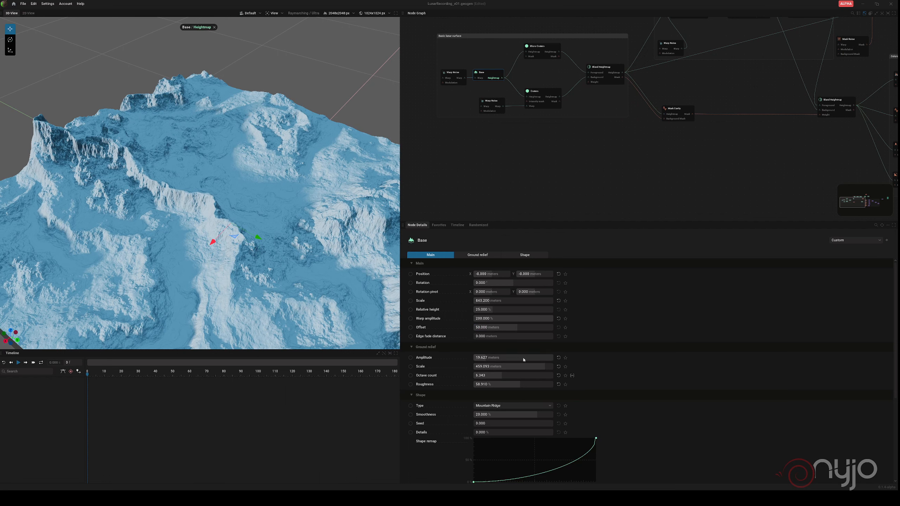
Raise the Base node's ground relief amplitude, set its smoothness to 25%, and lower the shape remap curve's end point to about 75%
{"action": "mouse_move", "coordinate": [515, 361]}
{"action": "left_mouse_down"}
{"action": "mouse_move", "coordinate": [478, 357]}
{"action": "mouse_move", "coordinate": [518, 358]}
{"action": "mouse_move", "coordinate": [507, 358]}
{"action": "left_mouse_up"}
{"action": "left_click_drag", "start_coordinate": [521, 418], "coordinate": [547, 418]}
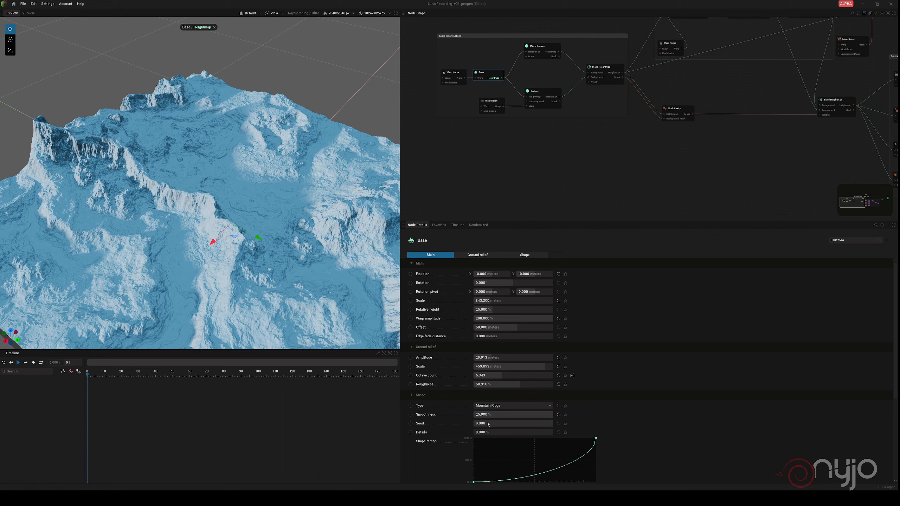
{"action": "left_click_drag", "start_coordinate": [596, 438], "coordinate": [598, 452]}
Close the Base heightmap preview to return to the full terrain render, and inspect the craters
{"action": "middle_click_drag", "start_coordinate": [719, 161], "coordinate": [512, 158]}
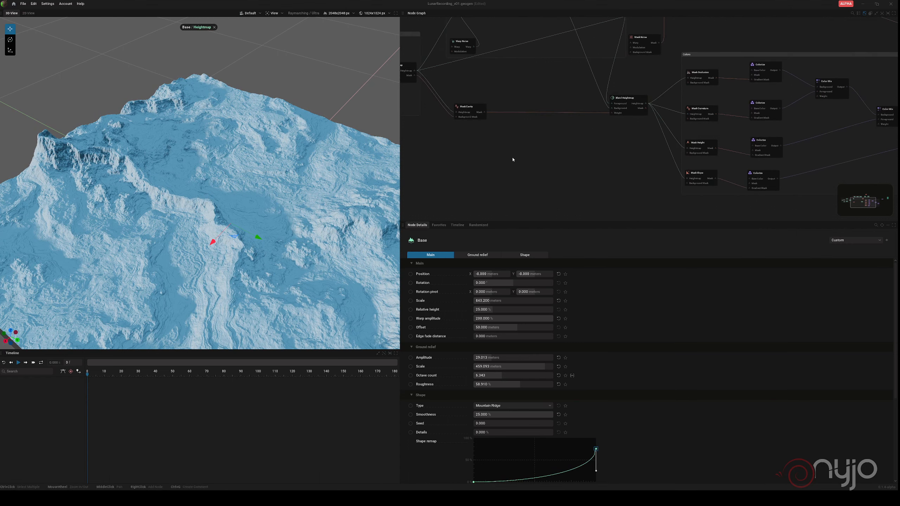
{"action": "middle_click_drag", "start_coordinate": [682, 152], "coordinate": [512, 215]}
{"action": "middle_click_drag", "start_coordinate": [691, 121], "coordinate": [421, 133]}
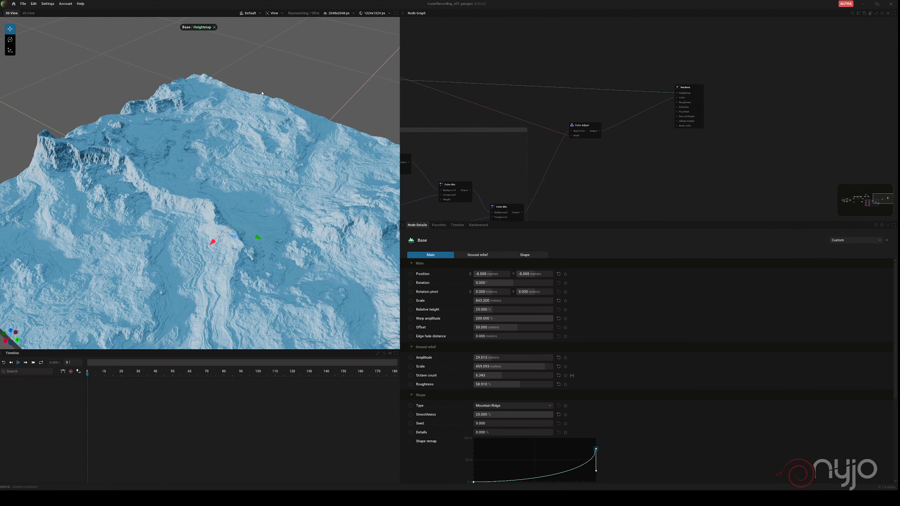
{"action": "left_click", "coordinate": [213, 28]}
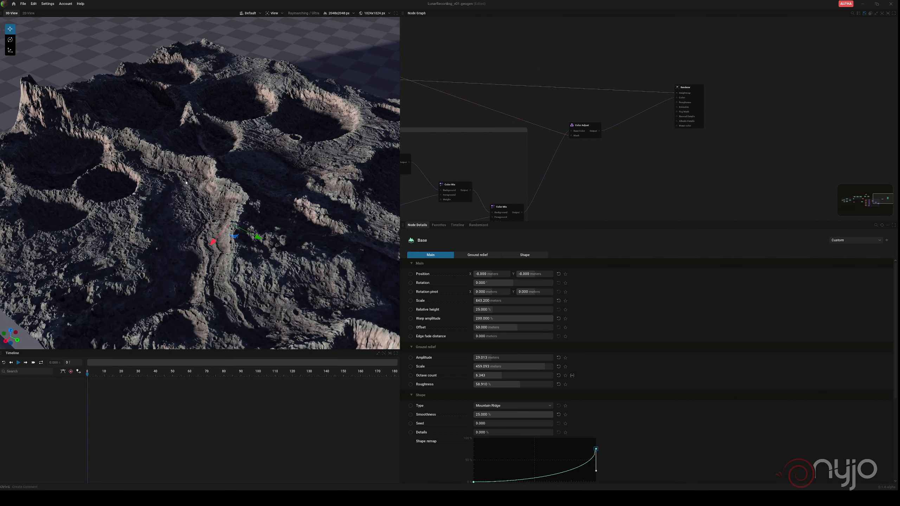
{"action": "middle_click_drag", "start_coordinate": [290, 308], "coordinate": [286, 254]}
Select the Renderer node, save the project, and set the sun intensity to 3000%
{"action": "left_click", "coordinate": [684, 92]}
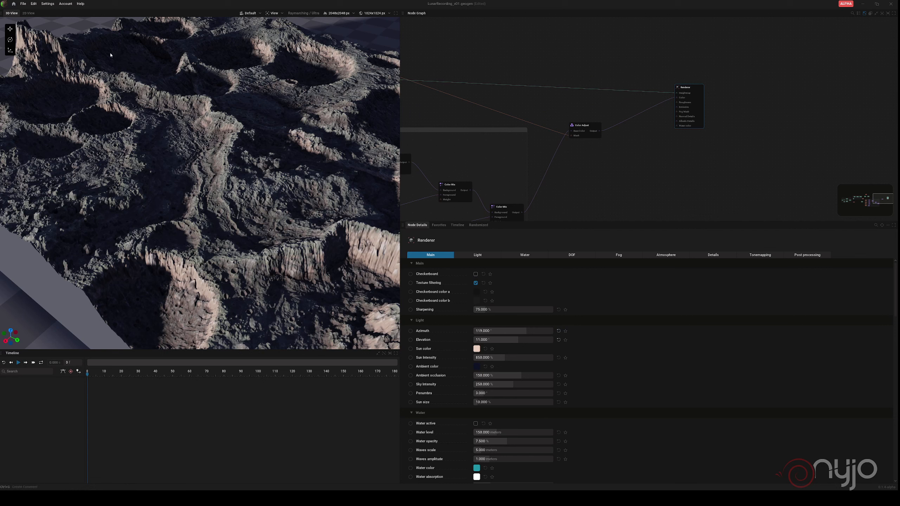
{"action": "key", "text": "ctrl+s"}
{"action": "left_click", "coordinate": [494, 357]}
{"action": "type", "text": "3000"}
{"action": "key", "text": "Return"}
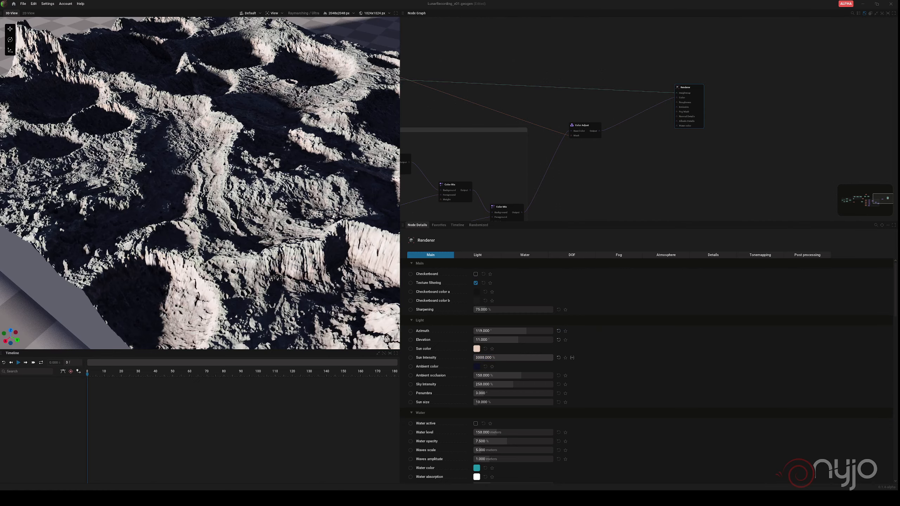
Try zero sky intensity on the terrain's shadowed side, and set the Renderer's sky intensity to 60%
{"action": "left_click_drag", "start_coordinate": [333, 216], "coordinate": [133, 242]}
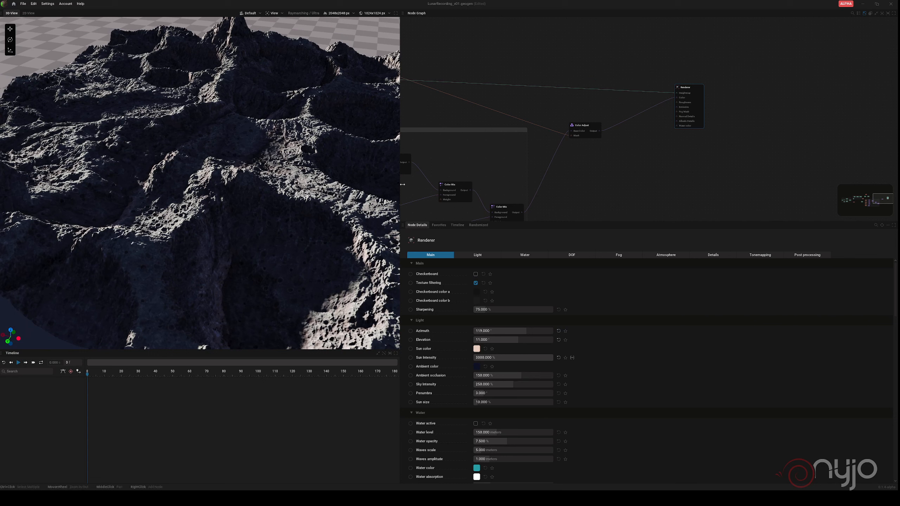
{"action": "left_click_drag", "start_coordinate": [522, 387], "coordinate": [471, 387]}
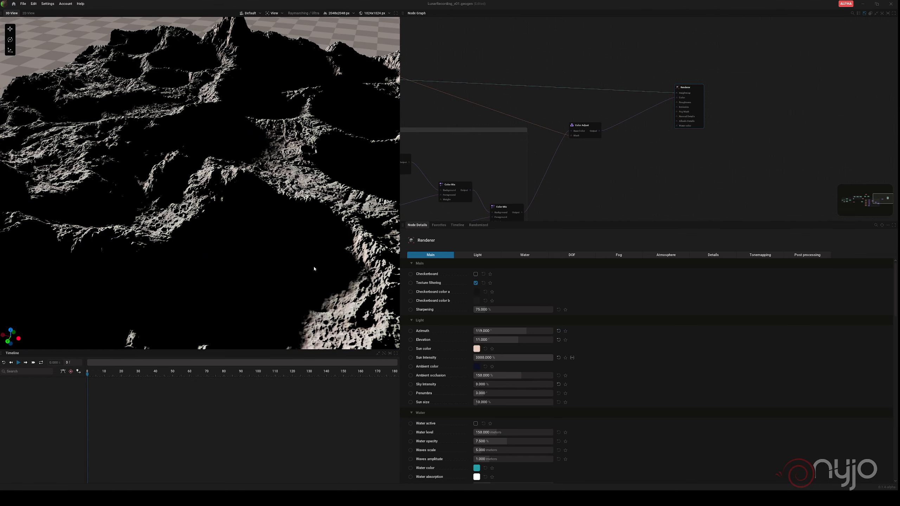
{"action": "double_click", "coordinate": [501, 385]}
{"action": "type", "text": "60"}
{"action": "key", "text": "Return"}
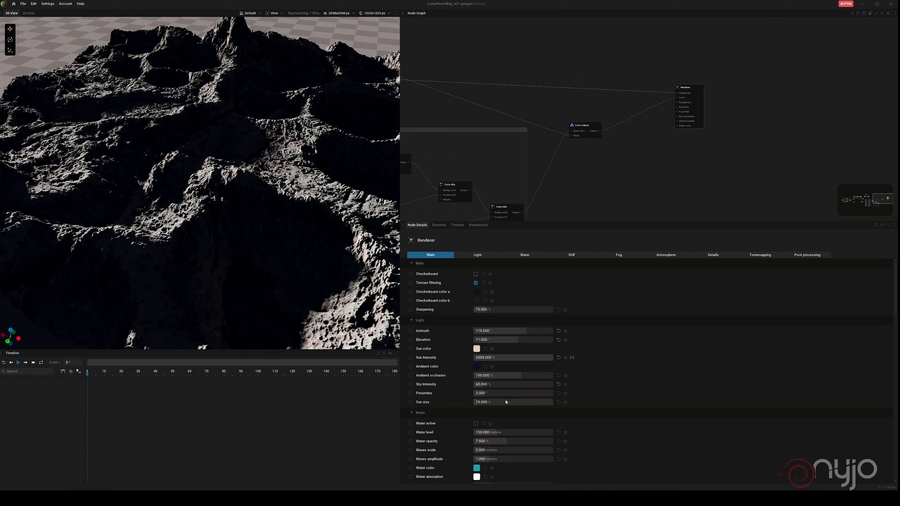
Lower the Renderer's penumbra to 0.5 and inspect the crater shadows up close
{"action": "left_click_drag", "start_coordinate": [494, 391], "coordinate": [475, 393]}
{"action": "left_click_drag", "start_coordinate": [494, 393], "coordinate": [475, 393]}
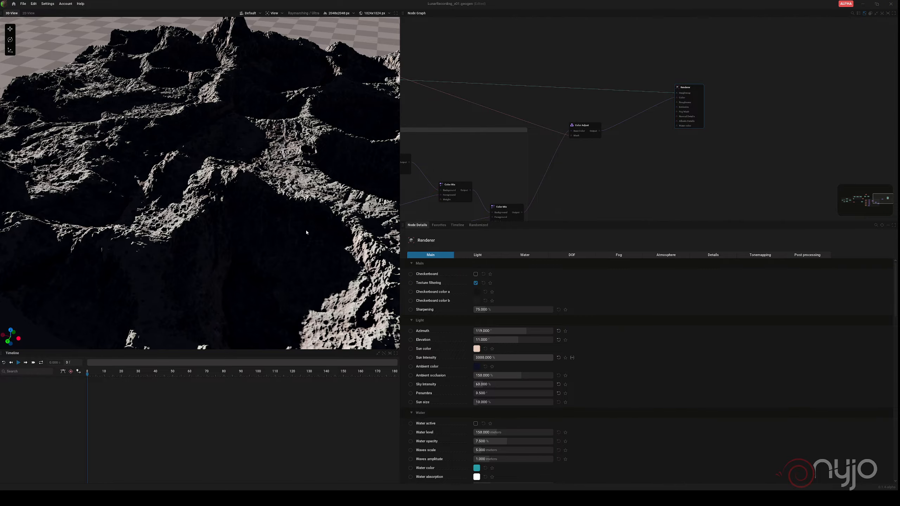
{"action": "left_click_drag", "start_coordinate": [285, 206], "coordinate": [278, 225]}
{"action": "middle_click_drag", "start_coordinate": [297, 250], "coordinate": [328, 221]}
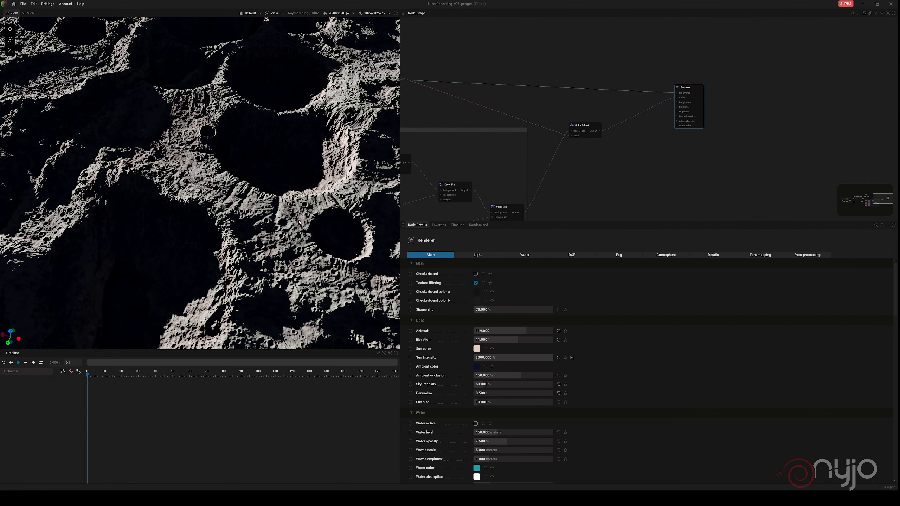
Save the project and set the terrain resolution to 0.25 m/pixel
{"action": "left_click", "coordinate": [25, 5]}
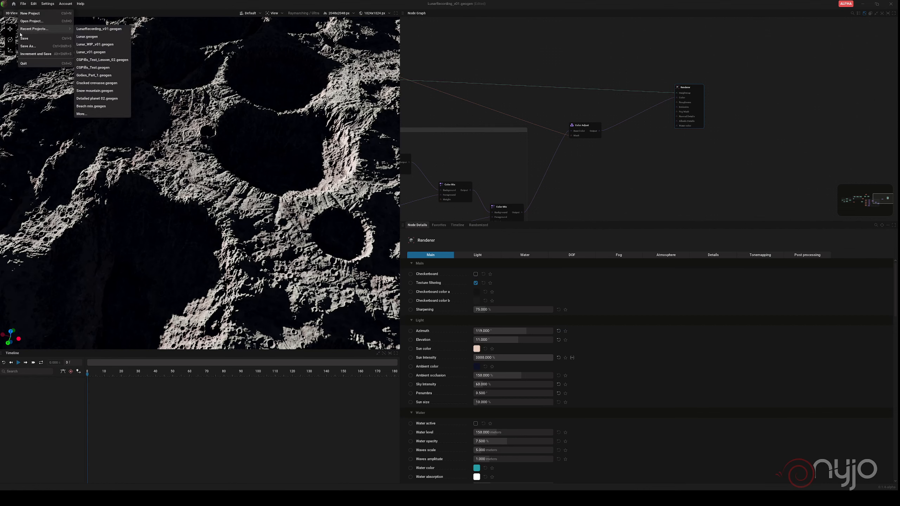
{"action": "left_click", "coordinate": [91, 45]}
{"action": "left_click", "coordinate": [347, 13]}
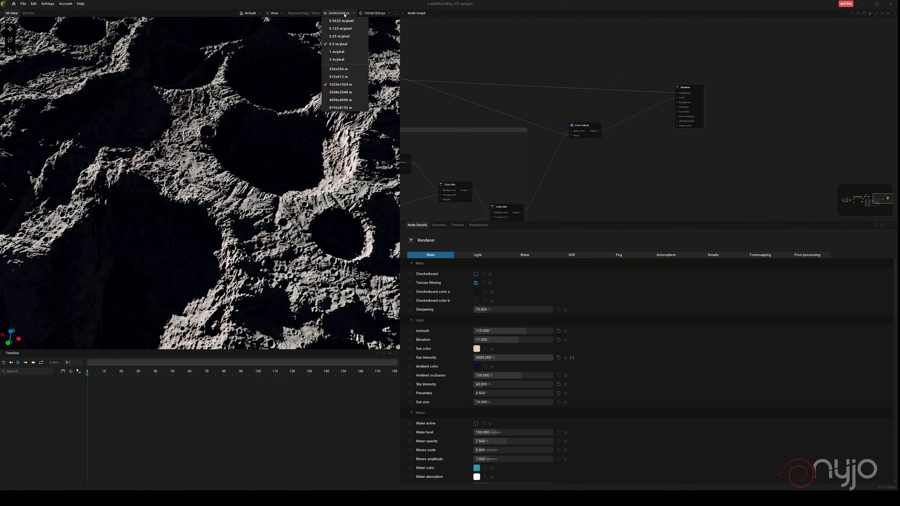
{"action": "left_click", "coordinate": [340, 36]}
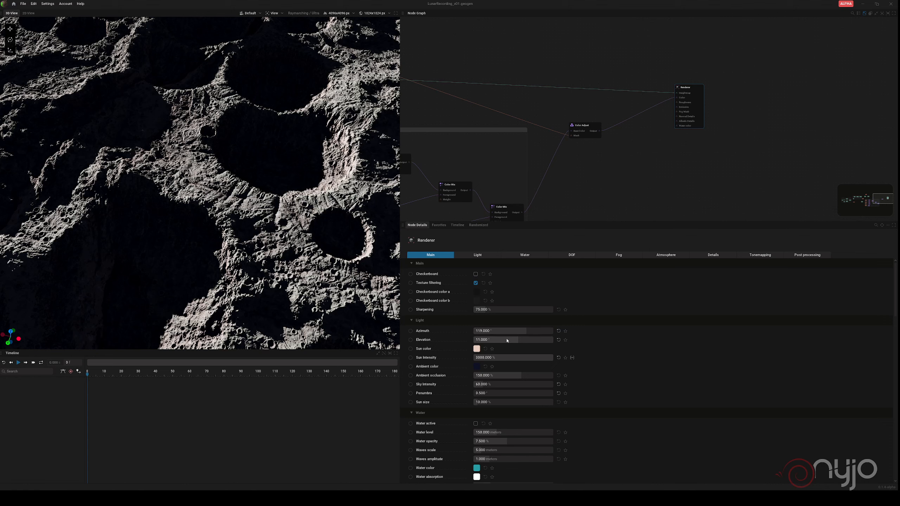
Set the Renderer's sun azimuth to about -89.8° and its elevation to about 3.3°
{"action": "left_click_drag", "start_coordinate": [525, 332], "coordinate": [502, 331]}
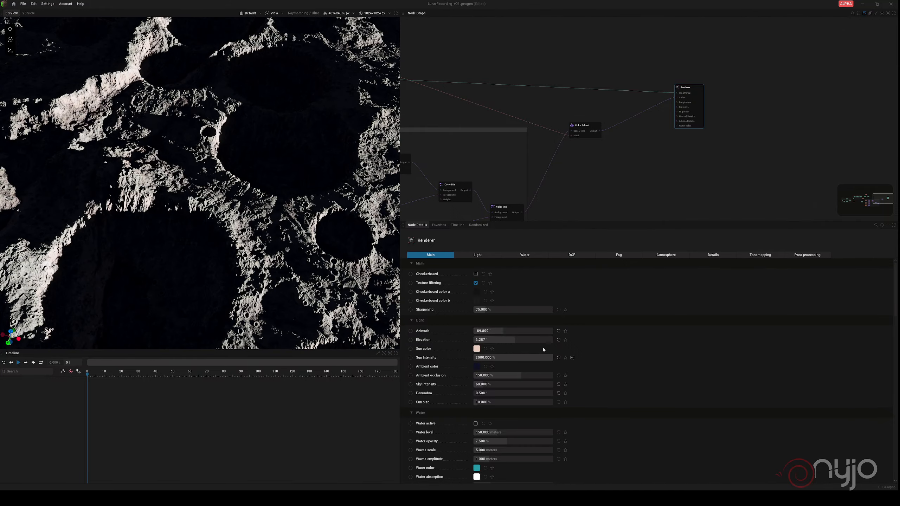
Try path tracing as the 3D view's rendering mode
{"action": "left_click", "coordinate": [283, 14]}
{"action": "mouse_move", "coordinate": [297, 54]}
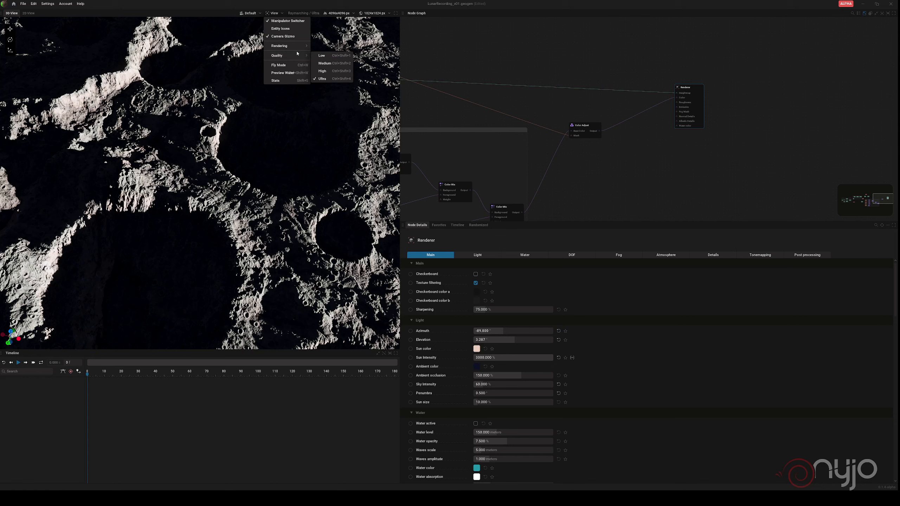
{"action": "left_click", "coordinate": [324, 54]}
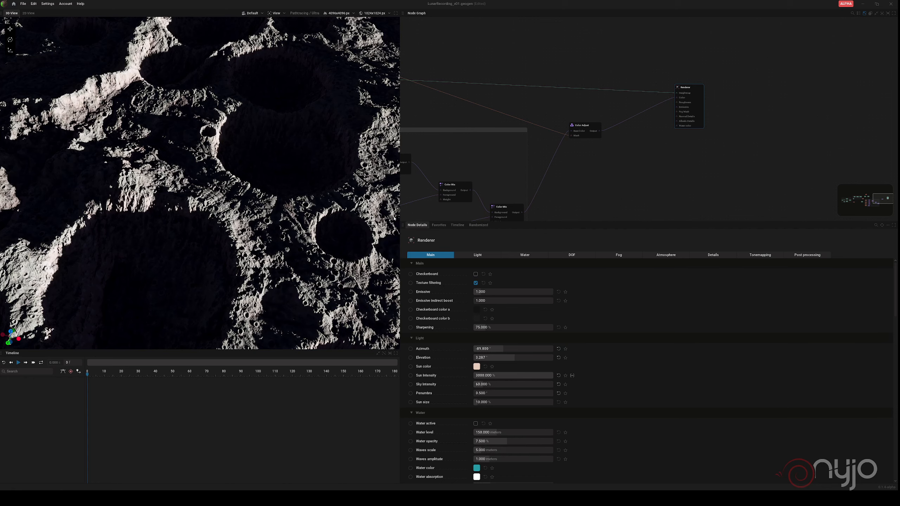
Widen the 3D view and bring the detail and color node groups into view in the node graph
{"action": "left_click_drag", "start_coordinate": [400, 215], "coordinate": [465, 192]}
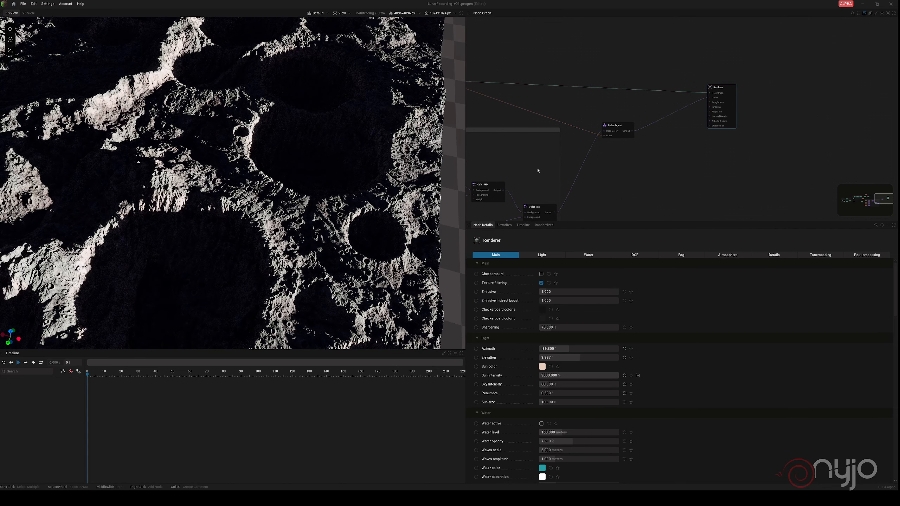
{"action": "scroll", "coordinate": [732, 145], "scroll_direction": "down", "scroll_amount": 3}
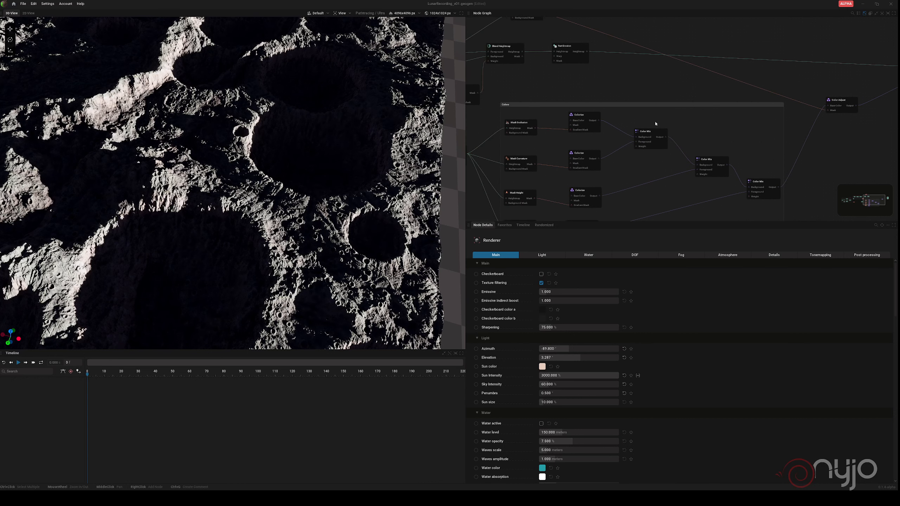
{"action": "middle_click_drag", "start_coordinate": [618, 119], "coordinate": [758, 94]}
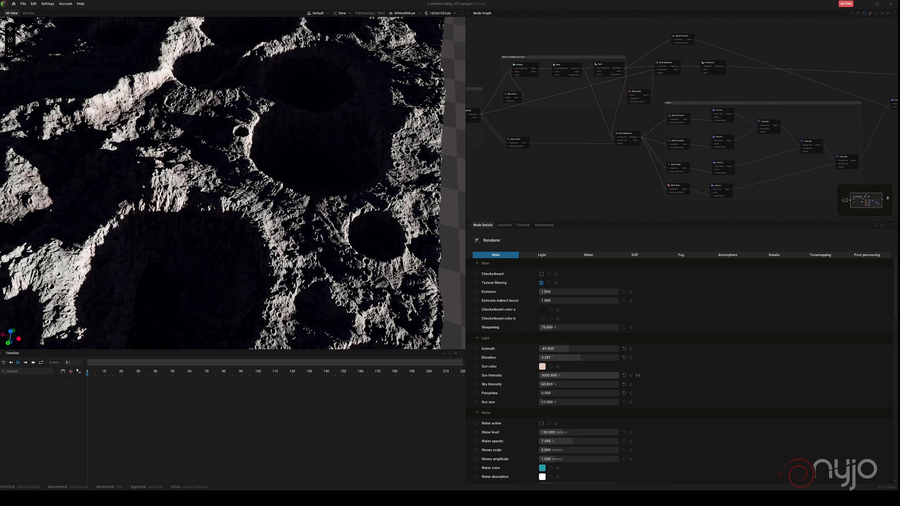
Switch the 3D view's rendering mode back to raymarching and inspect the shadowed craters
{"action": "left_click", "coordinate": [341, 13]}
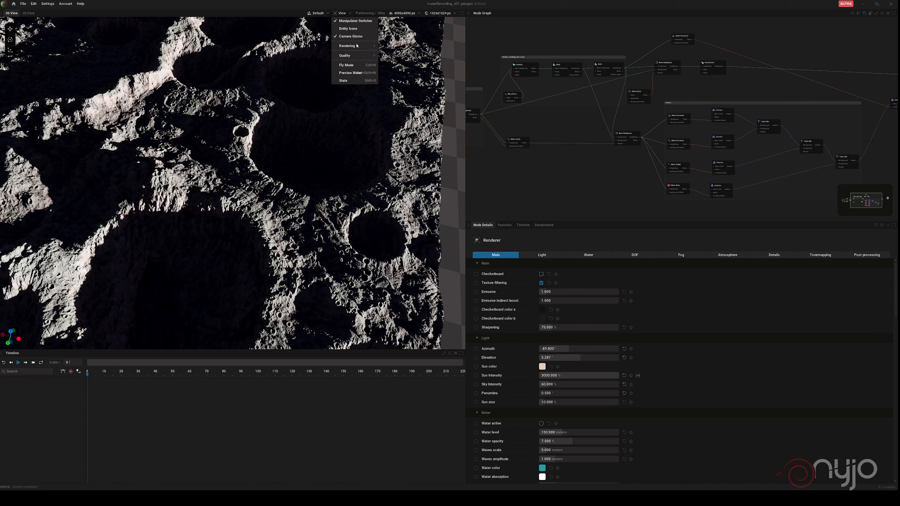
{"action": "mouse_move", "coordinate": [356, 46]}
{"action": "left_click", "coordinate": [384, 46]}
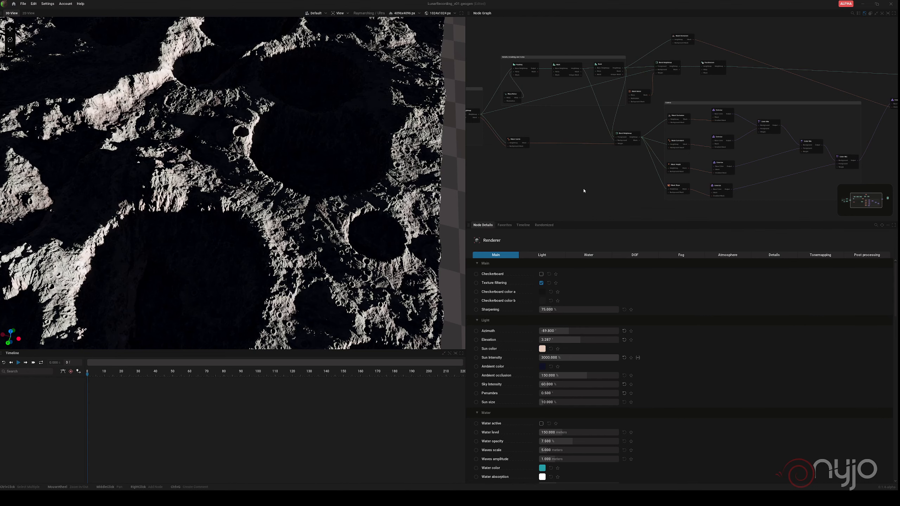
{"action": "middle_click_drag", "start_coordinate": [245, 181], "coordinate": [319, 183]}
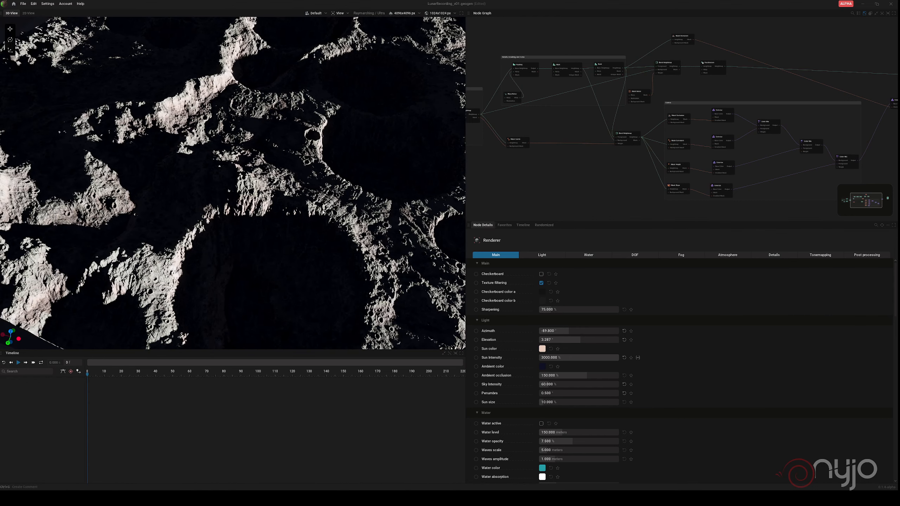